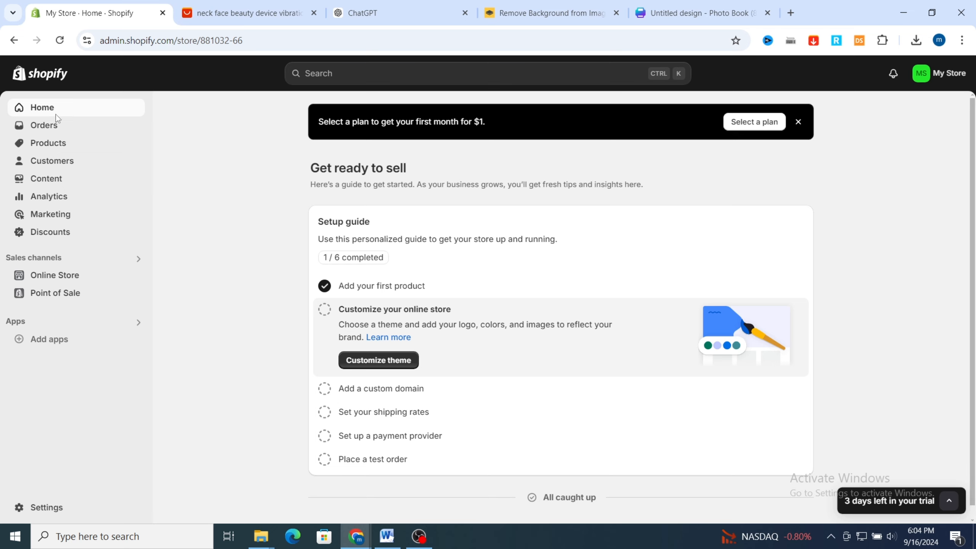
# Open the store's Products page in Shopify and look over the neck face beauty device listing and its photos on AliExpress
pyautogui.scroll(-1, 570, 273)
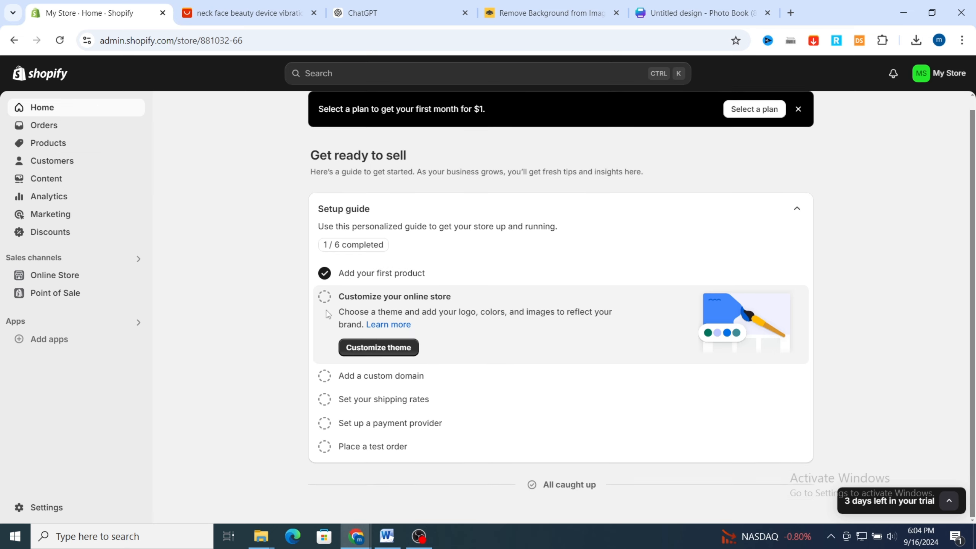
pyautogui.click(48, 144)
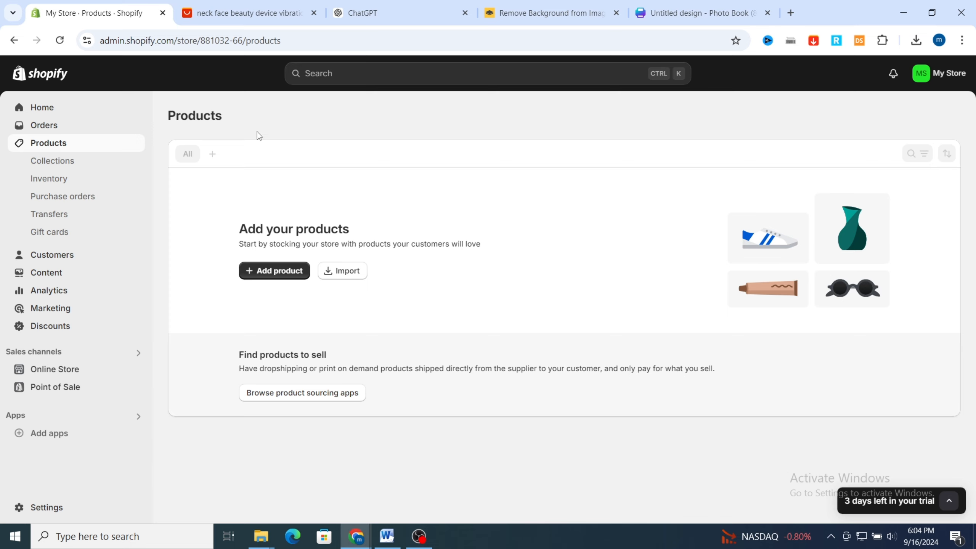
pyautogui.click(246, 13)
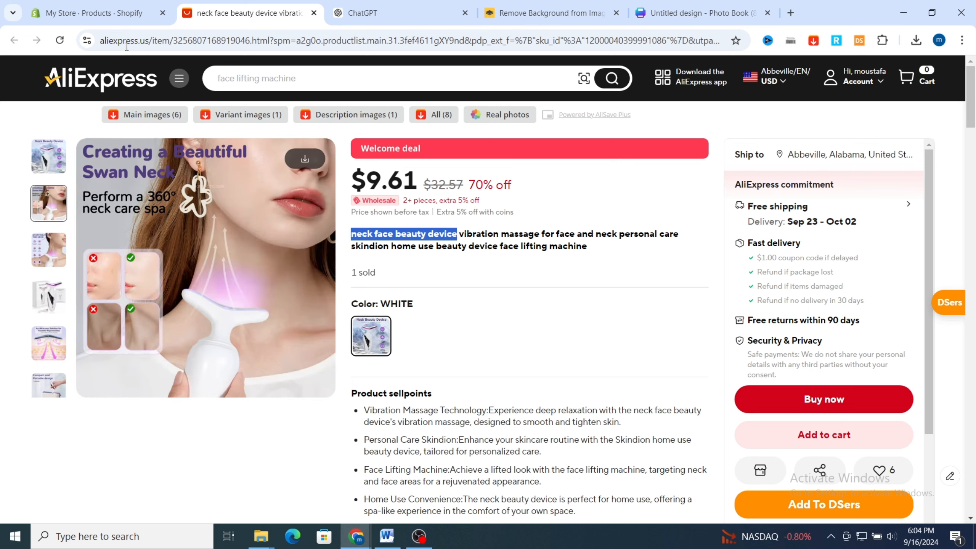
pyautogui.click(88, 14)
pyautogui.click(243, 13)
pyautogui.click(96, 8)
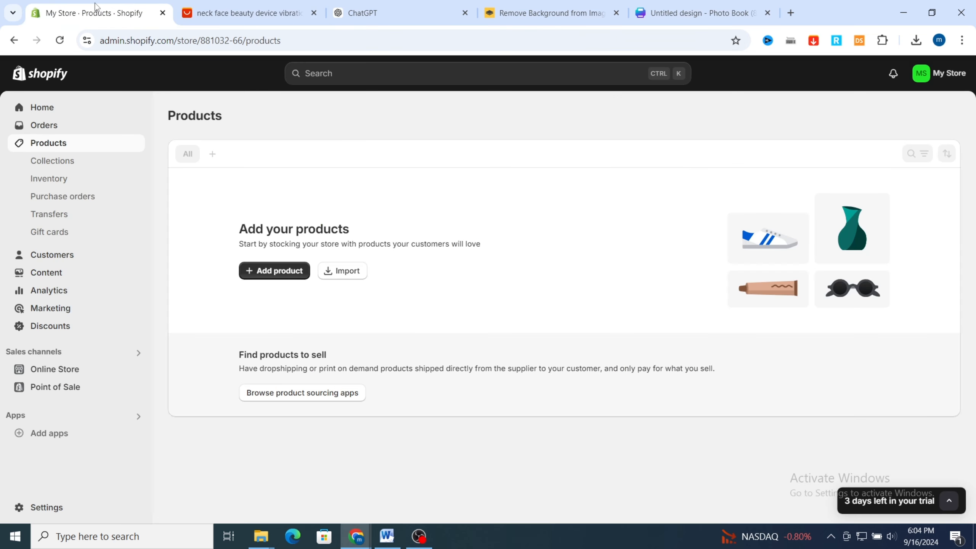
pyautogui.click(260, 16)
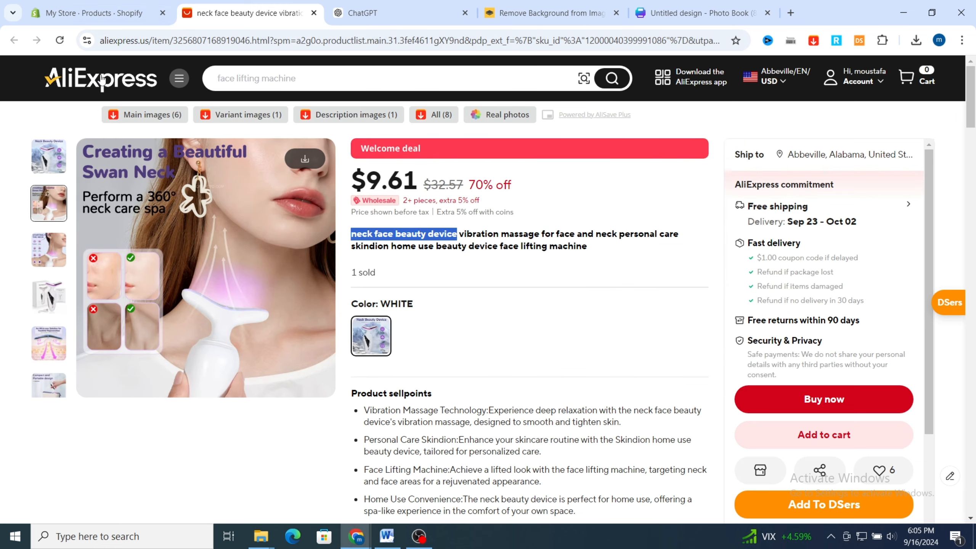
pyautogui.click(52, 171)
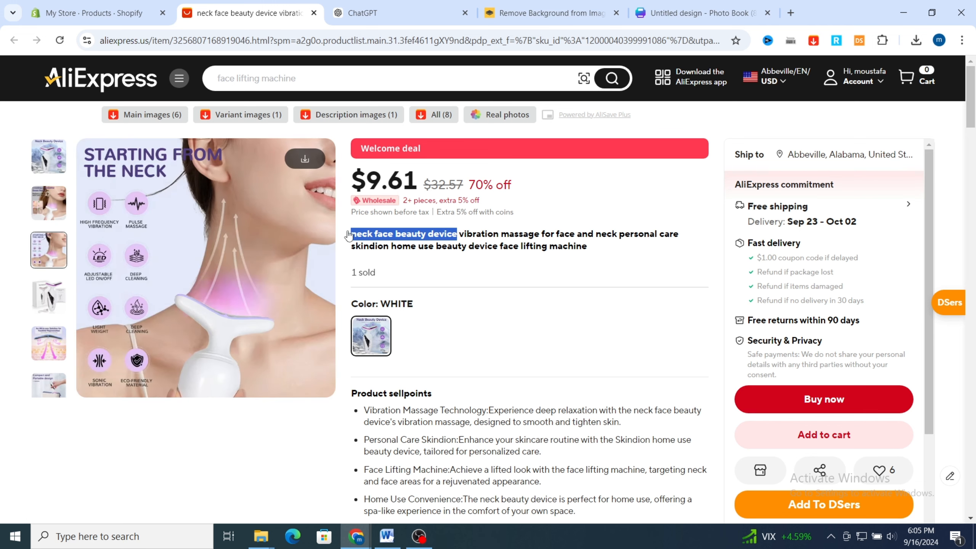
# Start a new product in Shopify and title it "neck face beauty device", copied from the AliExpress listing
pyautogui.click(165, 8)
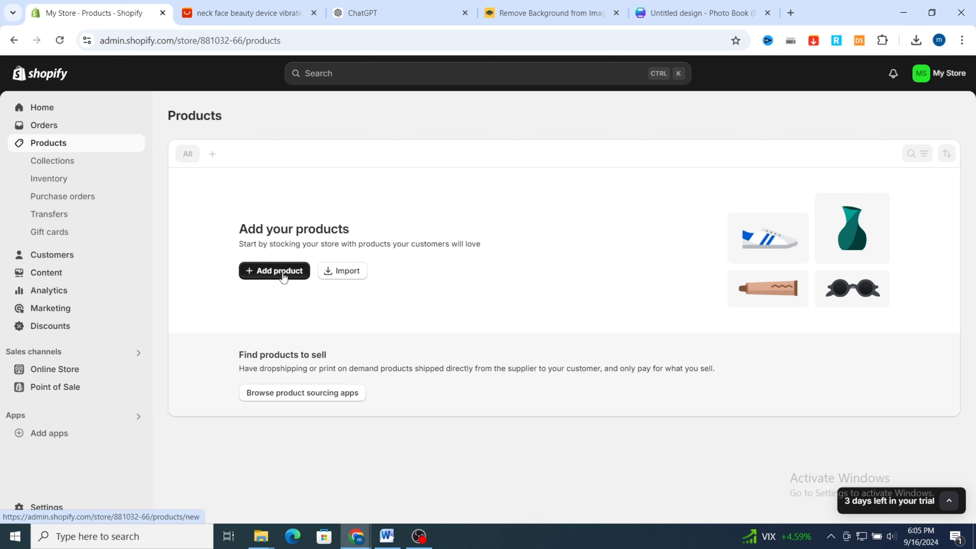
pyautogui.click(283, 277)
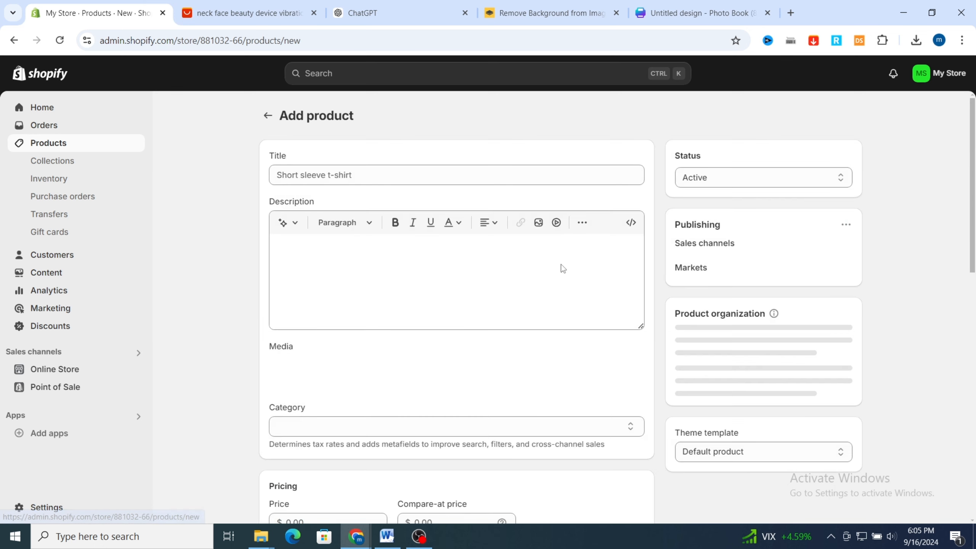
pyautogui.click(249, 12)
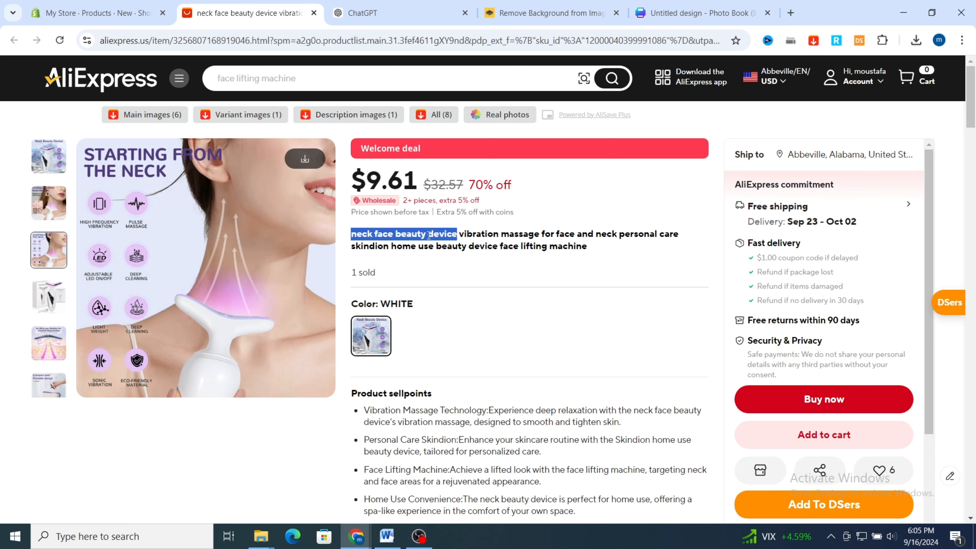
pyautogui.click(97, 12)
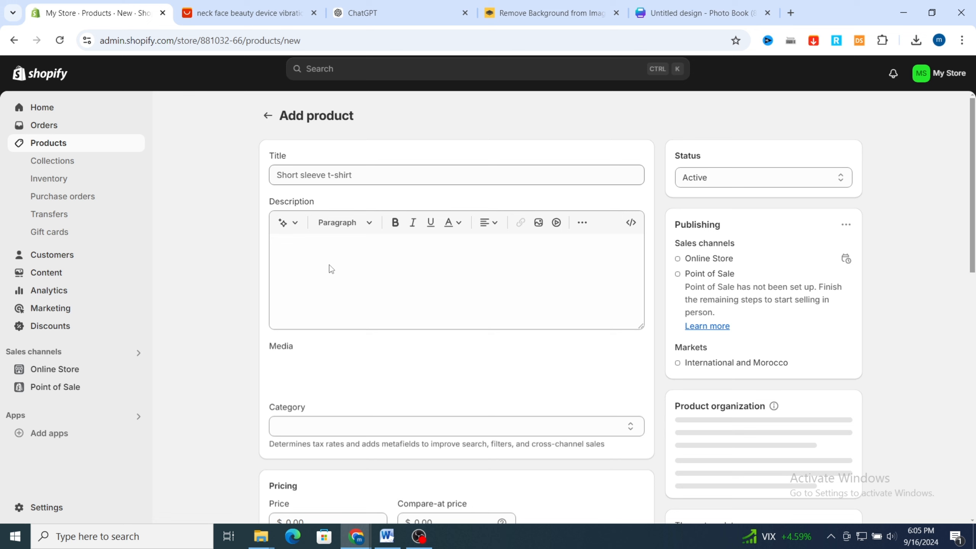
pyautogui.click(337, 177)
pyautogui.write('neck face beauty device')
# Copy the ChatGPT paragraph starting "Discover the ultimate solution for youthful, radiant skin" into the Shopify product's description
pyautogui.click(305, 246)
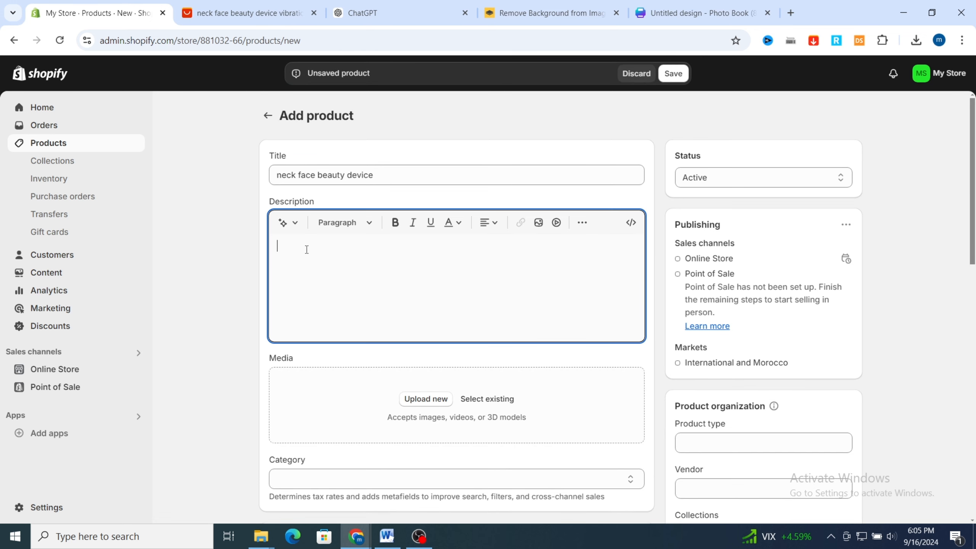
pyautogui.click(368, 11)
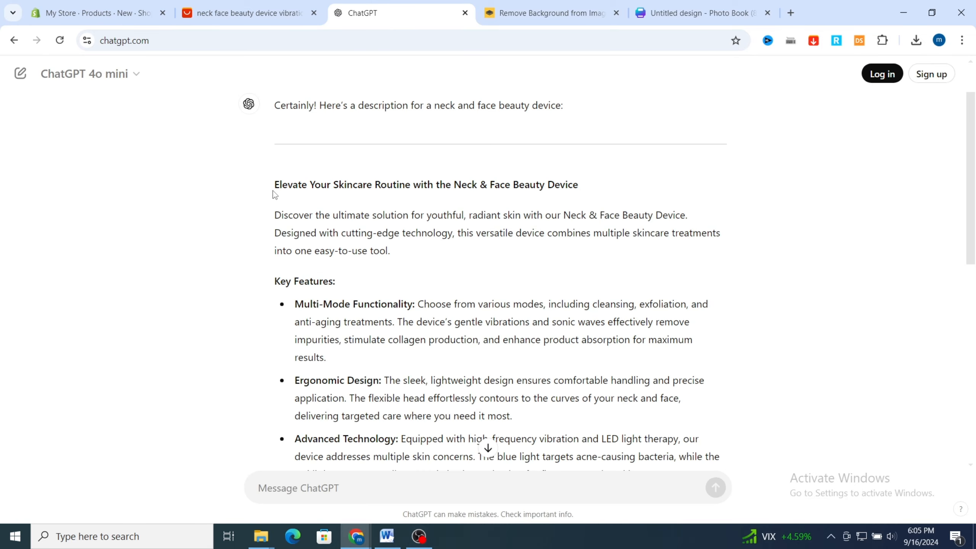
pyautogui.scroll(2, 472, 187)
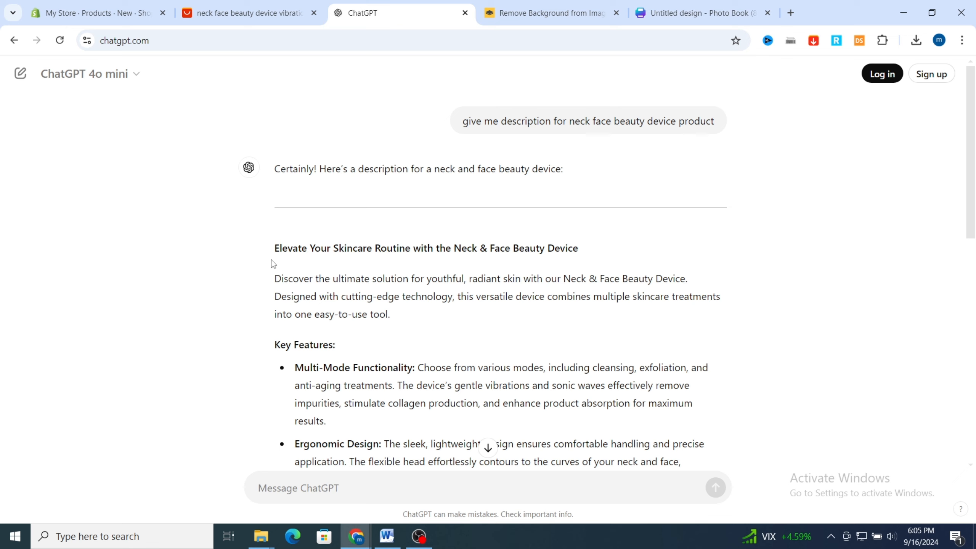
pyautogui.moveTo(280, 278); pyautogui.dragTo(402, 324)
pyautogui.hotkey('ctrl', 'c')
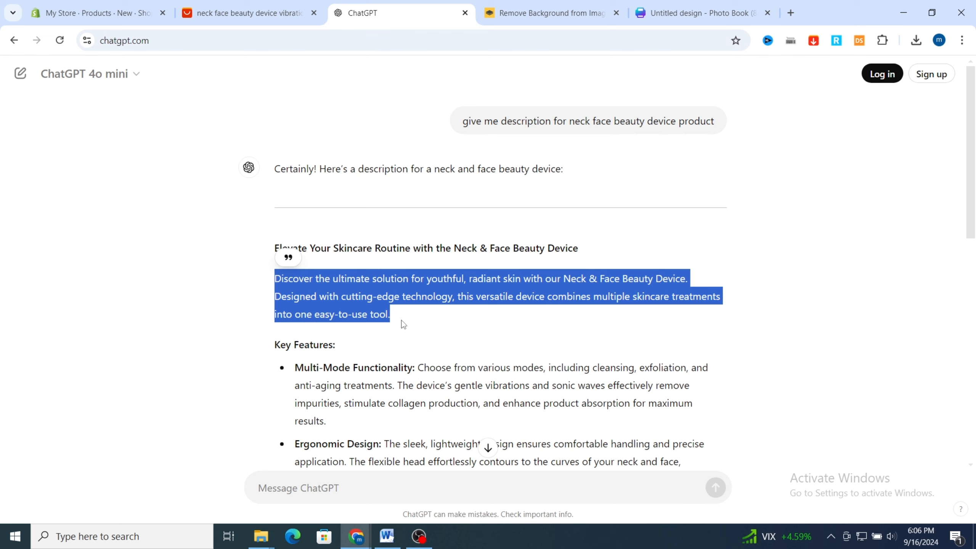
pyautogui.click(127, 12)
pyautogui.click(305, 243)
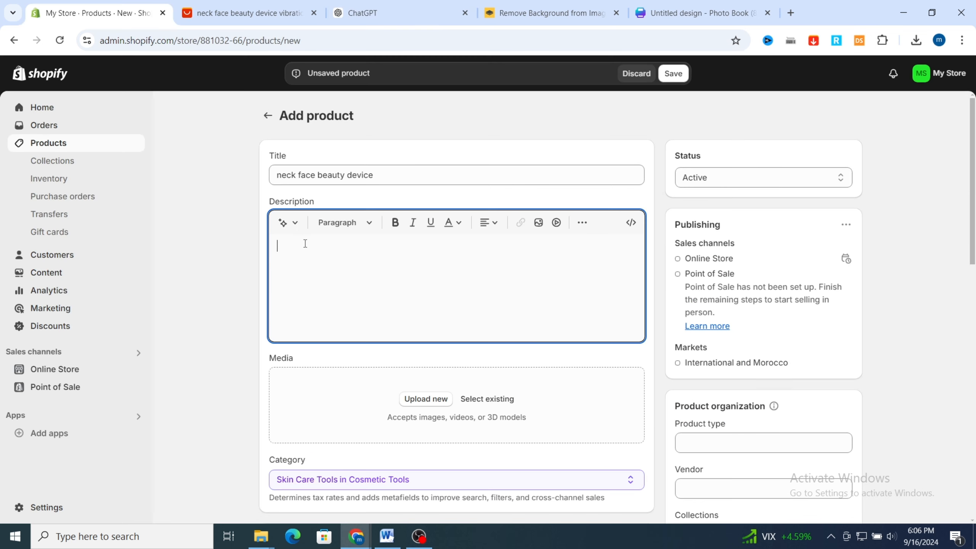
pyautogui.hotkey('ctrl', 'v')
# Make the whole description paragraph bold
pyautogui.scroll(-2, 374, 309)
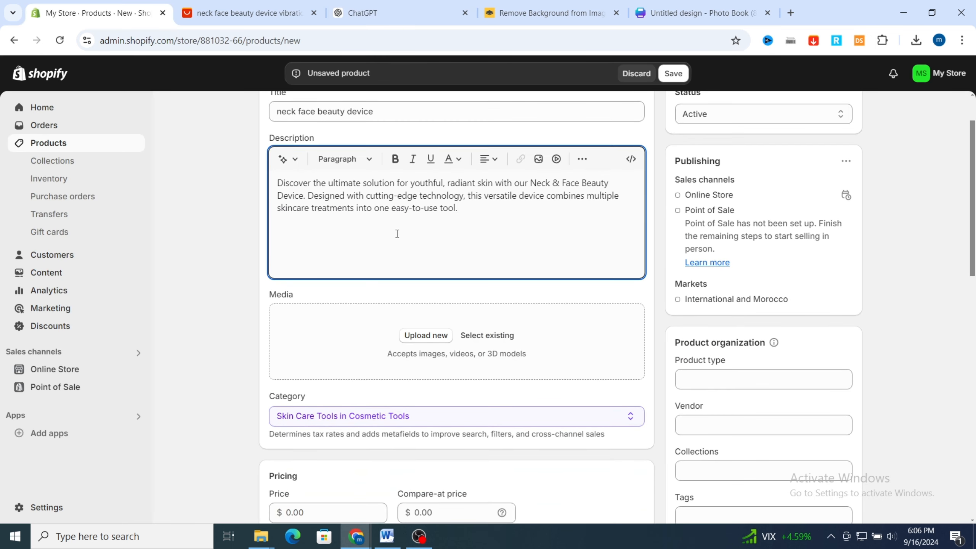
pyautogui.tripleClick(418, 196)
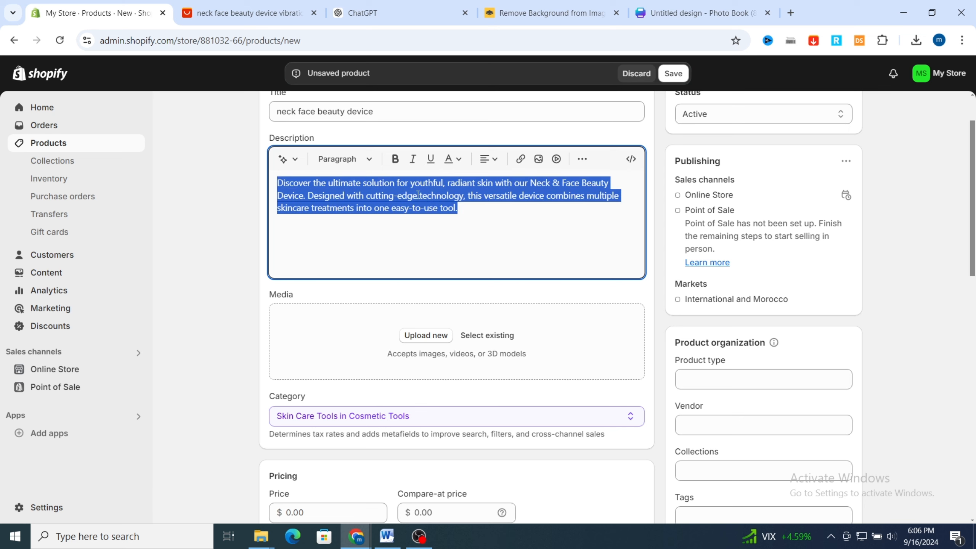
pyautogui.click(394, 166)
pyautogui.click(410, 207)
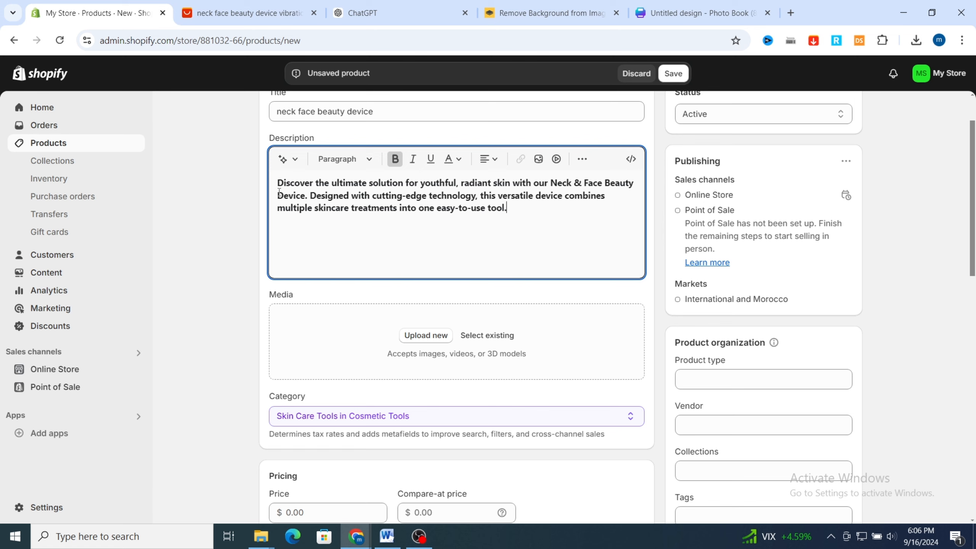
# Search the web for "alisave plus extension" in a new browser tab and open its AliSave Plus page in the Chrome Web Store
pyautogui.scroll(-2, 414, 294)
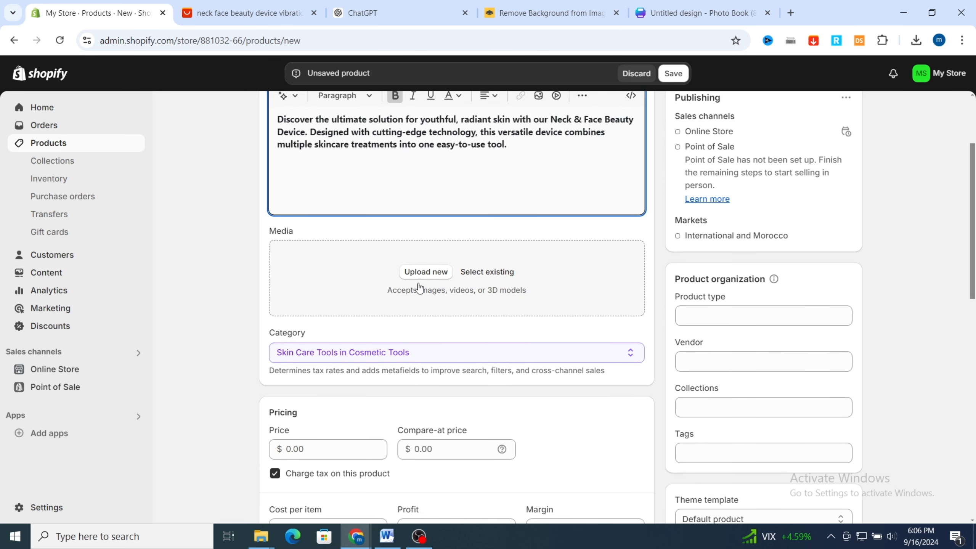
pyautogui.click(246, 15)
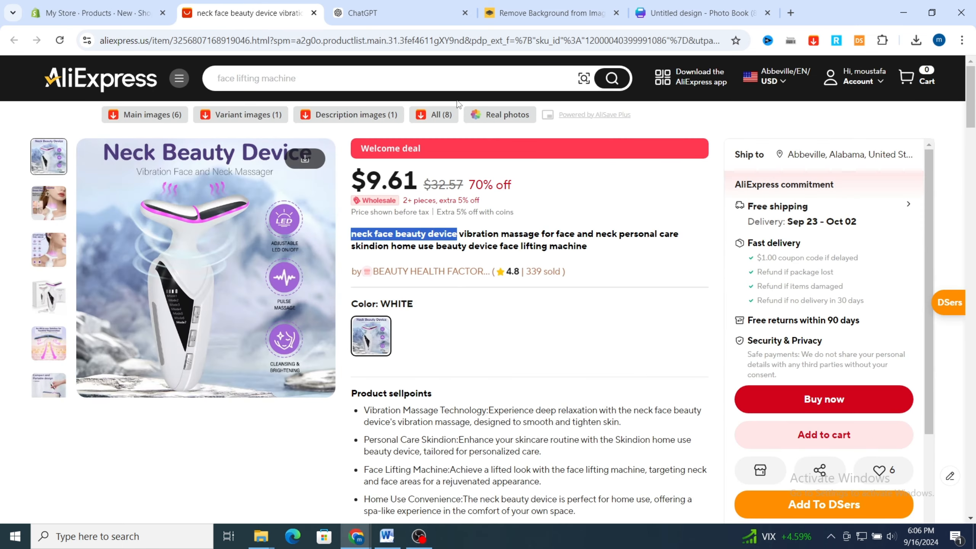
pyautogui.click(791, 14)
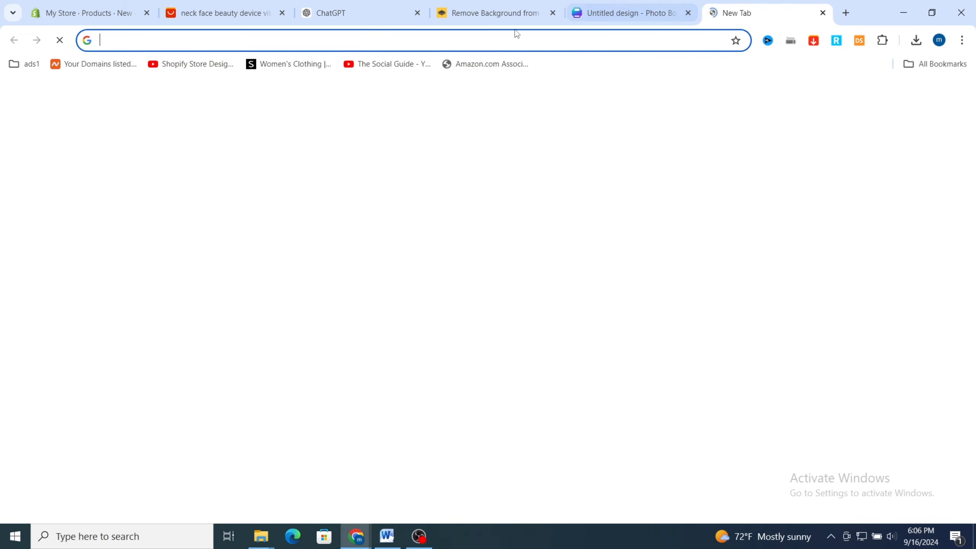
pyautogui.click(503, 38)
pyautogui.click(176, 98)
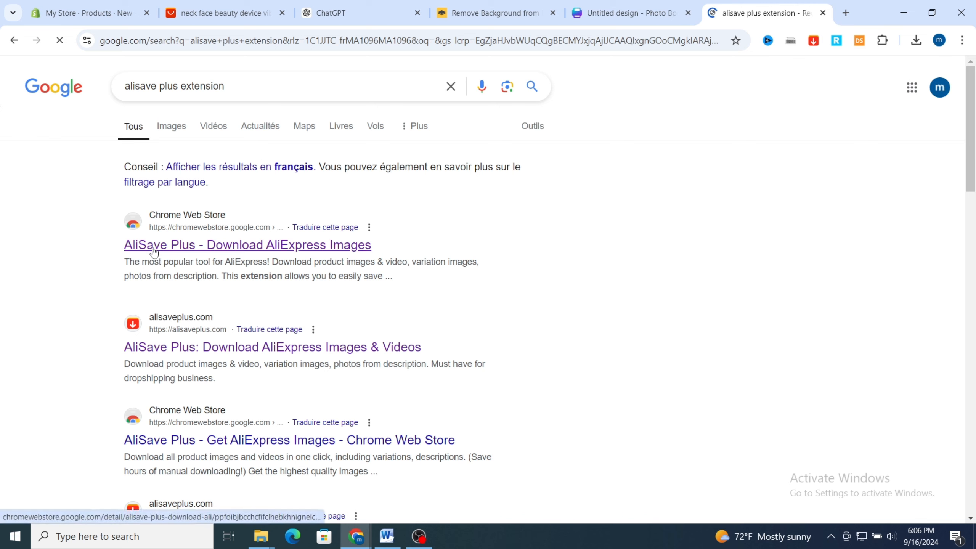
pyautogui.click(390, 252)
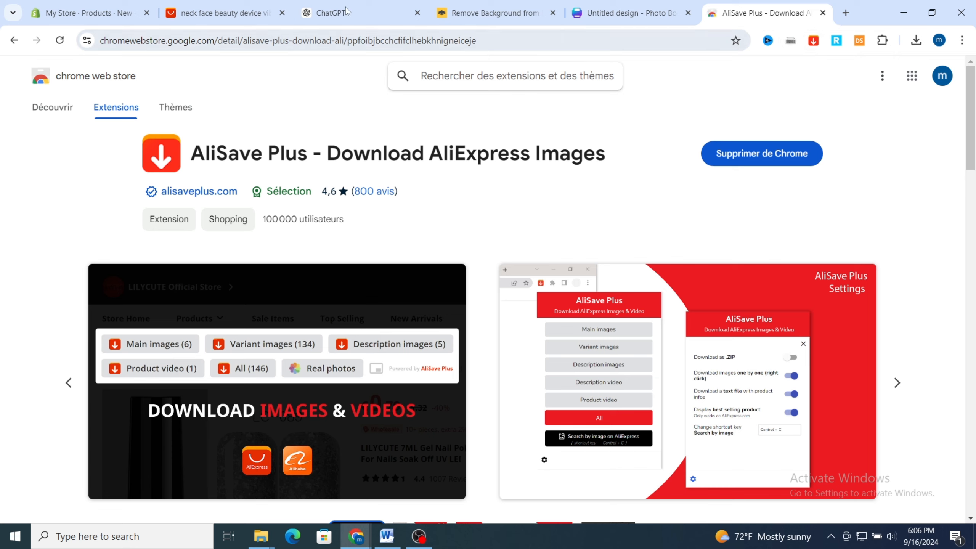
# Download the main images of the AliExpress listing with AliSave Plus and show the downloaded 1.jpg in its folder
pyautogui.click(223, 12)
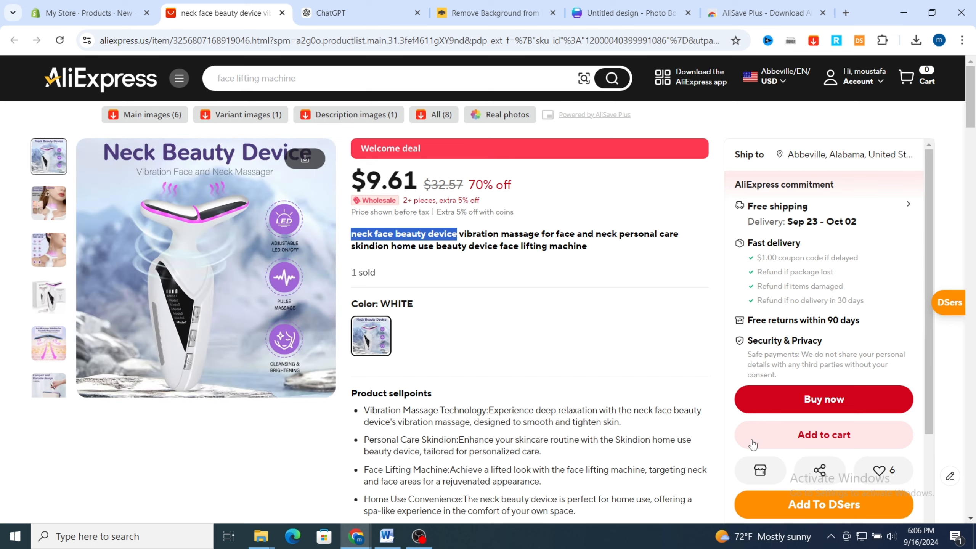
pyautogui.scroll(-2, 228, 383)
pyautogui.scroll(2, 228, 379)
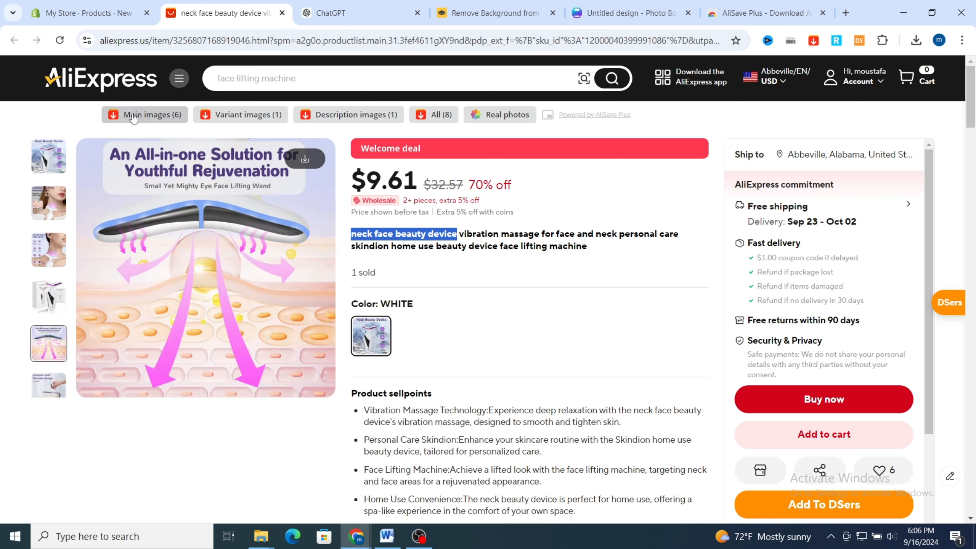
pyautogui.click(134, 116)
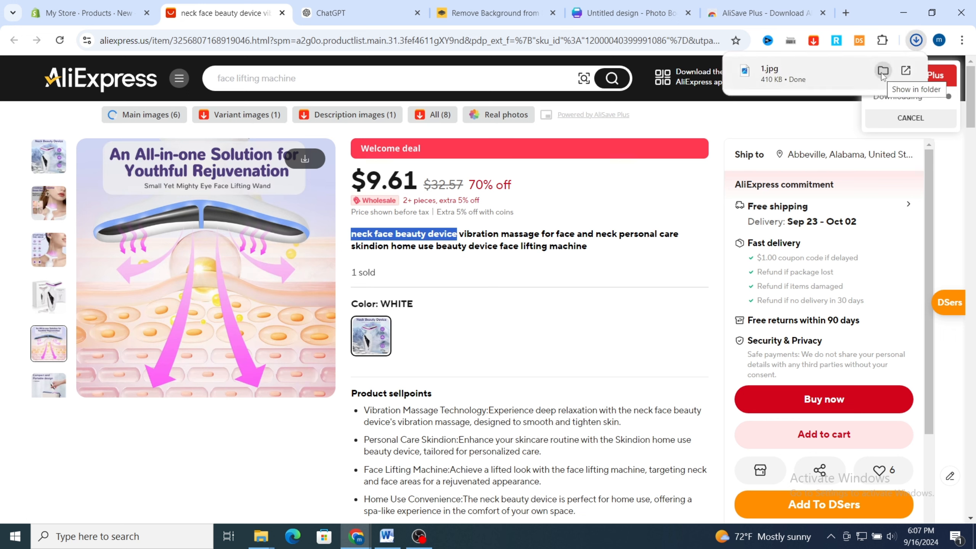
pyautogui.click(881, 73)
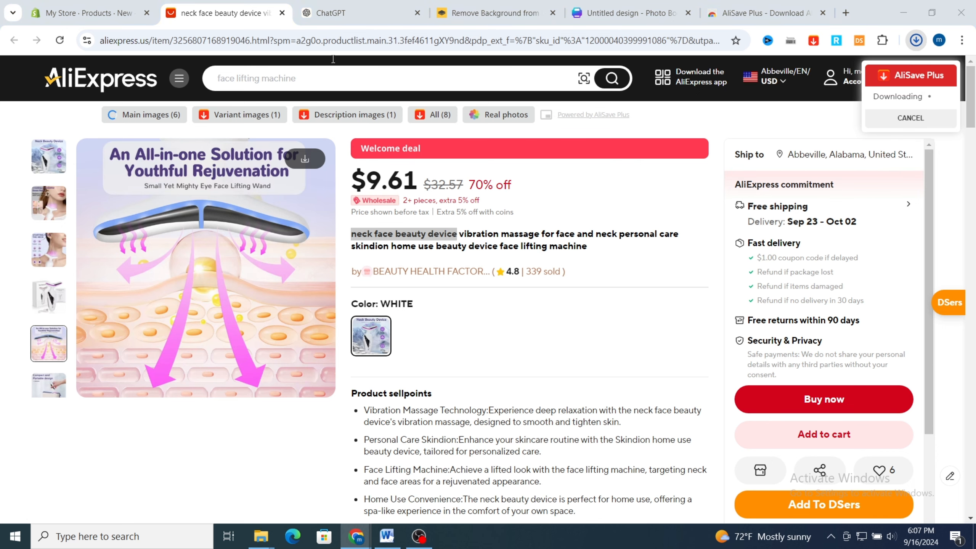
# Return to the Shopify product's media section and examine the downloaded product photos in the main_images folder, selecting image 1
pyautogui.click(87, 18)
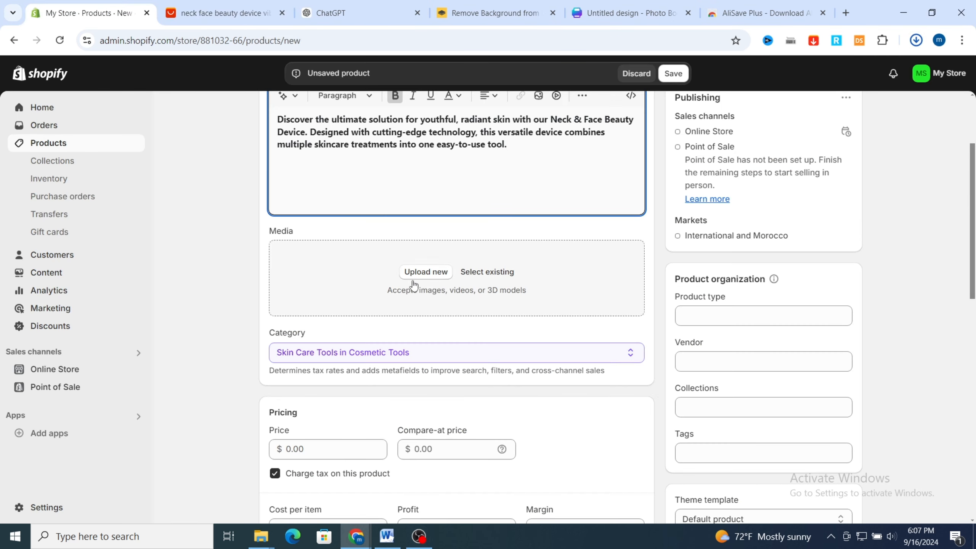
pyautogui.click(426, 273)
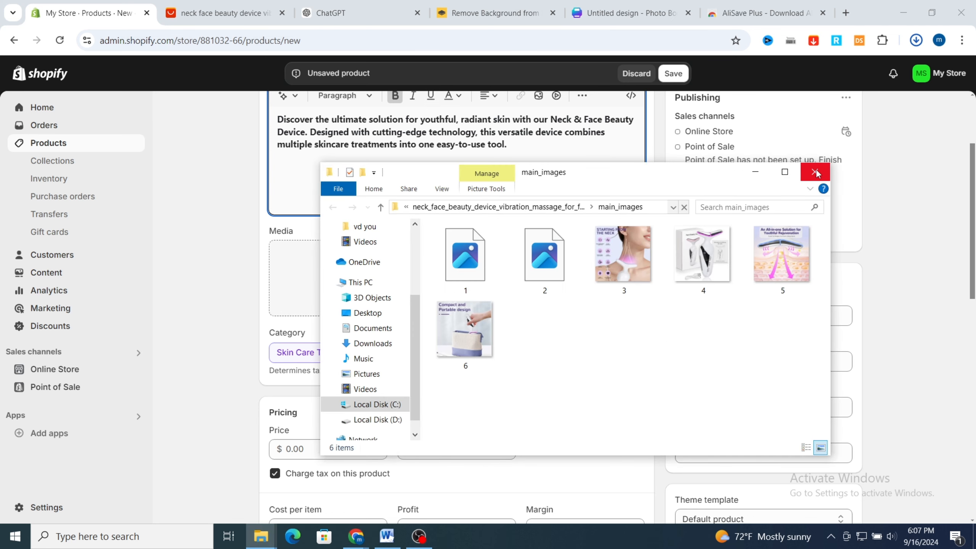
pyautogui.click(475, 291)
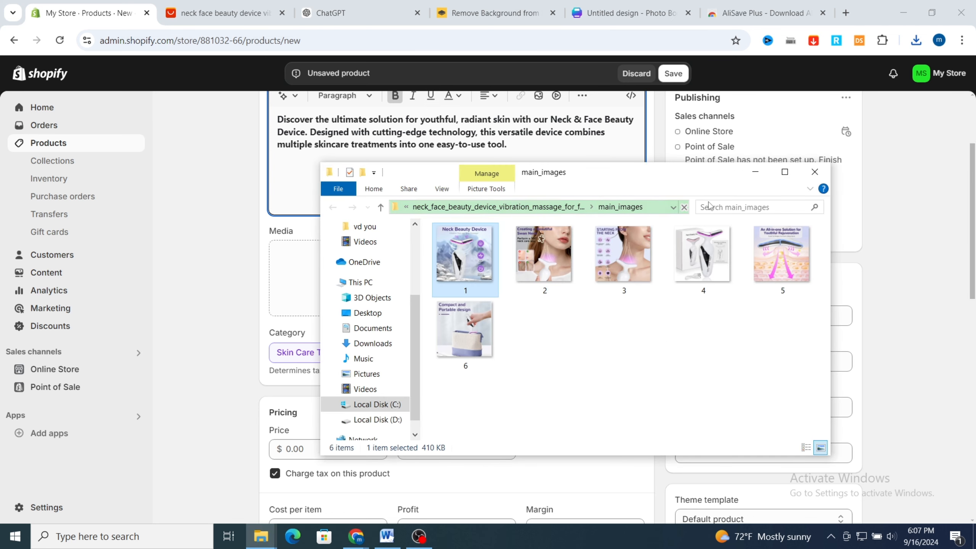
pyautogui.moveTo(688, 177); pyautogui.dragTo(648, 161)
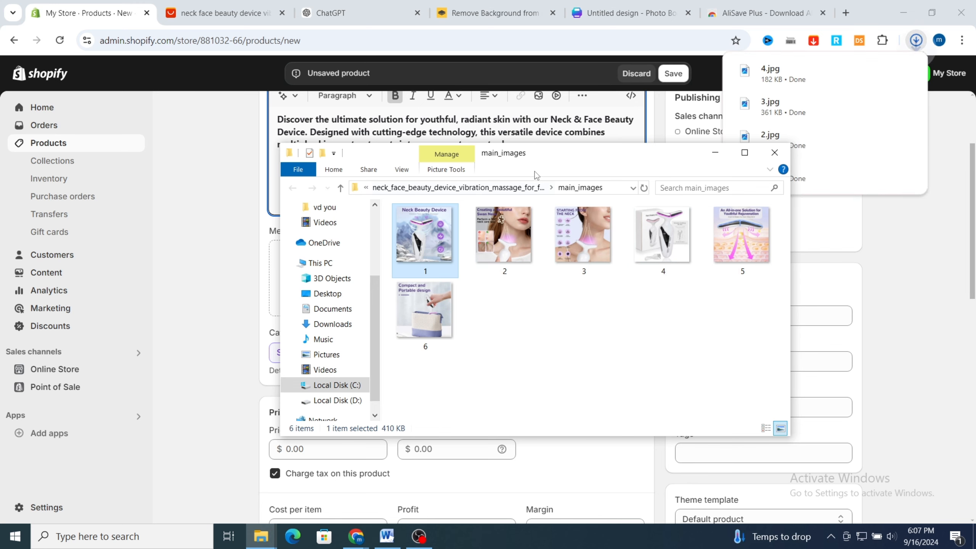
pyautogui.moveTo(579, 155); pyautogui.dragTo(662, 255)
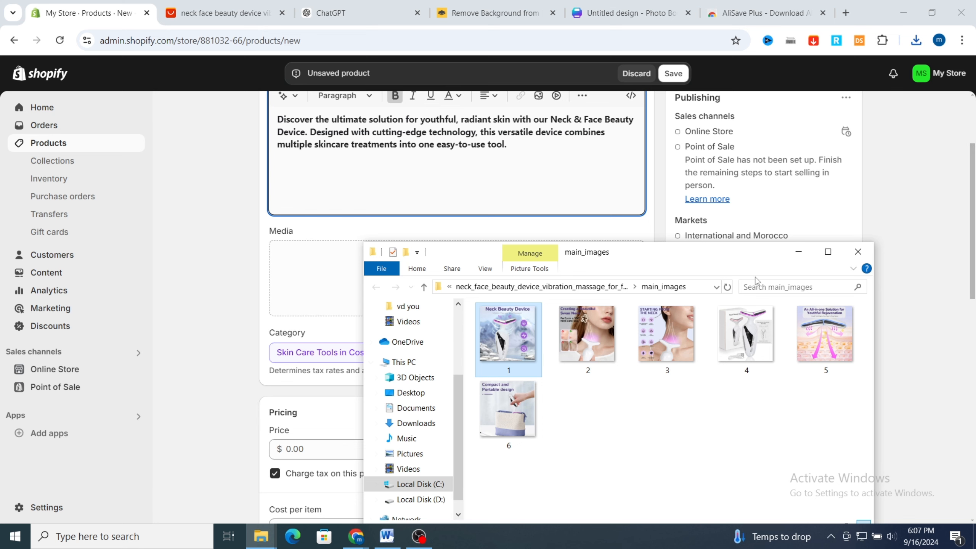
pyautogui.moveTo(732, 257); pyautogui.dragTo(704, 197)
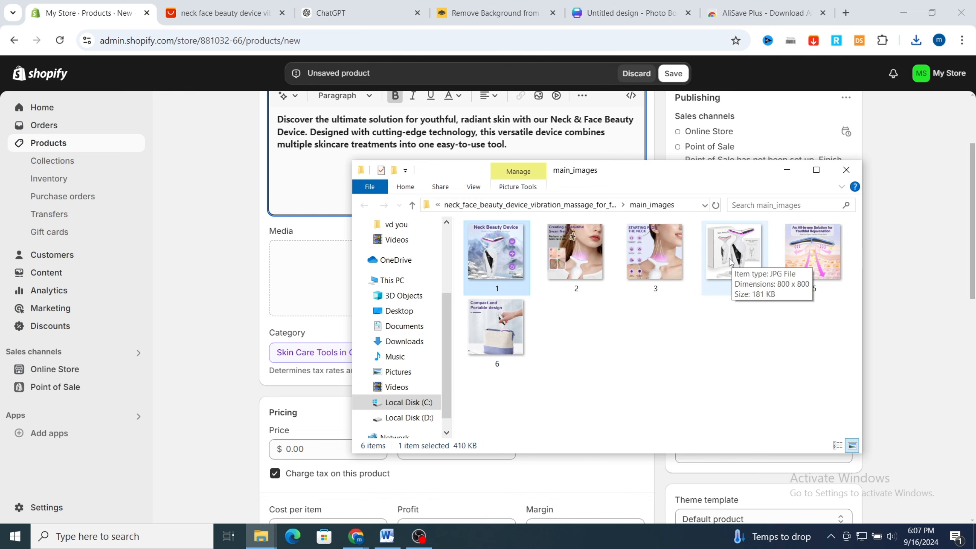
# Switch to the Canva Photo Book design and upload photo 4 from the downloaded main_images folder onto page 2
pyautogui.click(630, 13)
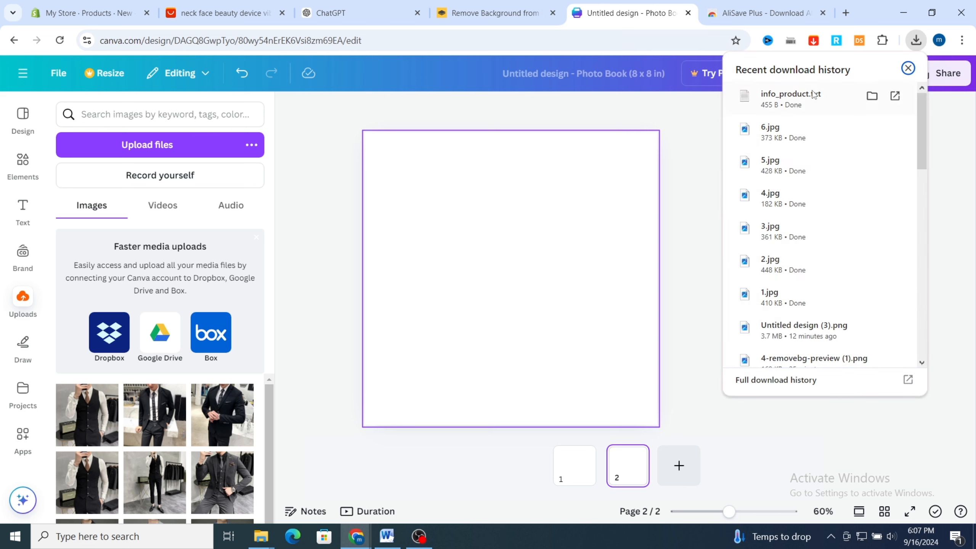
pyautogui.click(871, 96)
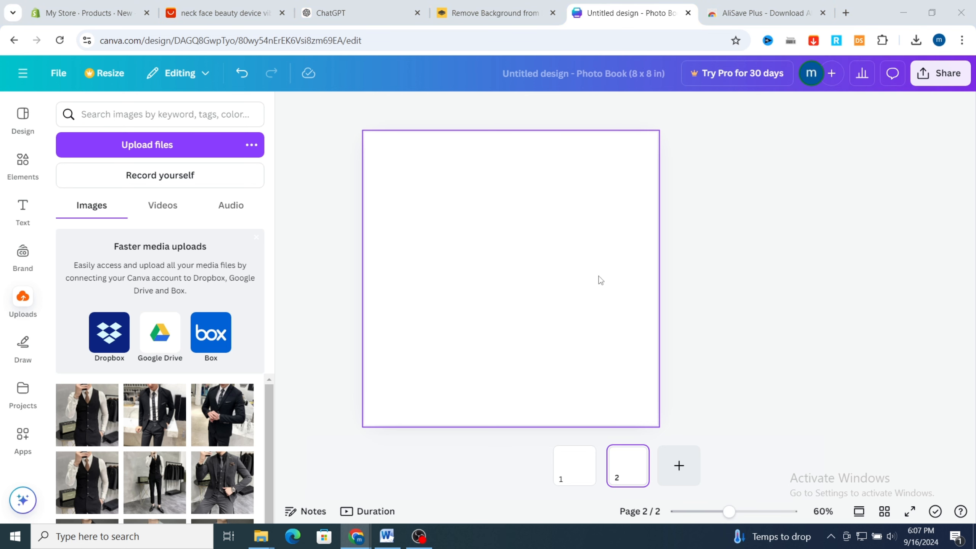
pyautogui.doubleClick(511, 260)
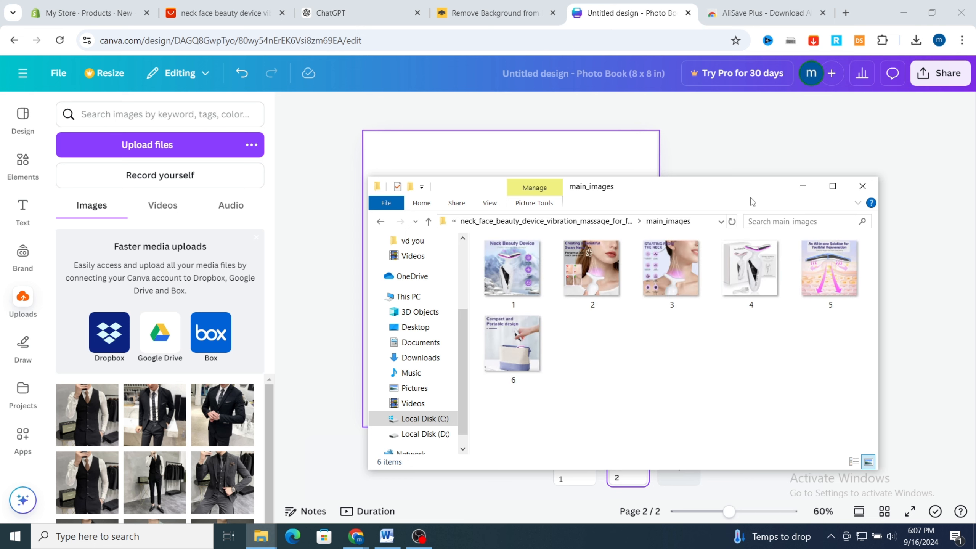
pyautogui.moveTo(749, 271); pyautogui.dragTo(579, 168)
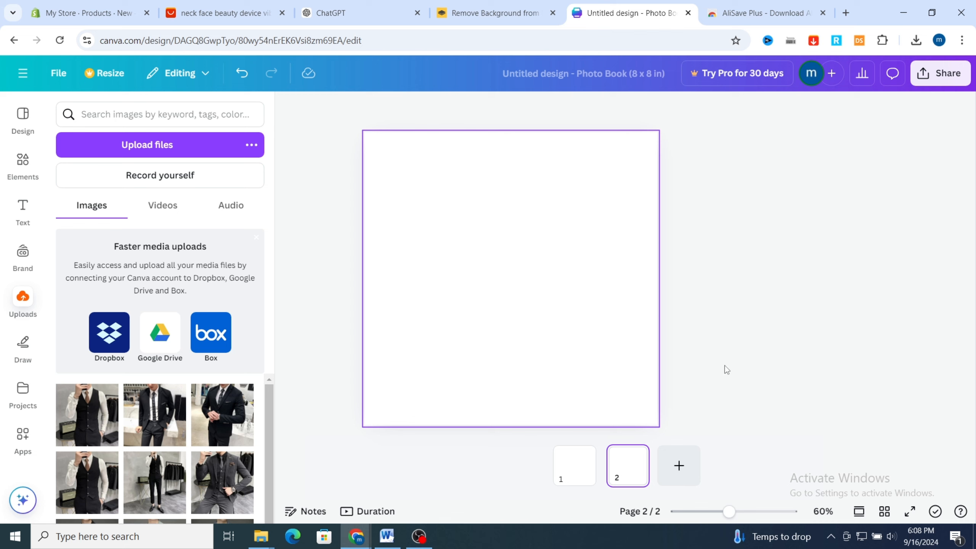
pyautogui.scroll(1, 515, 361)
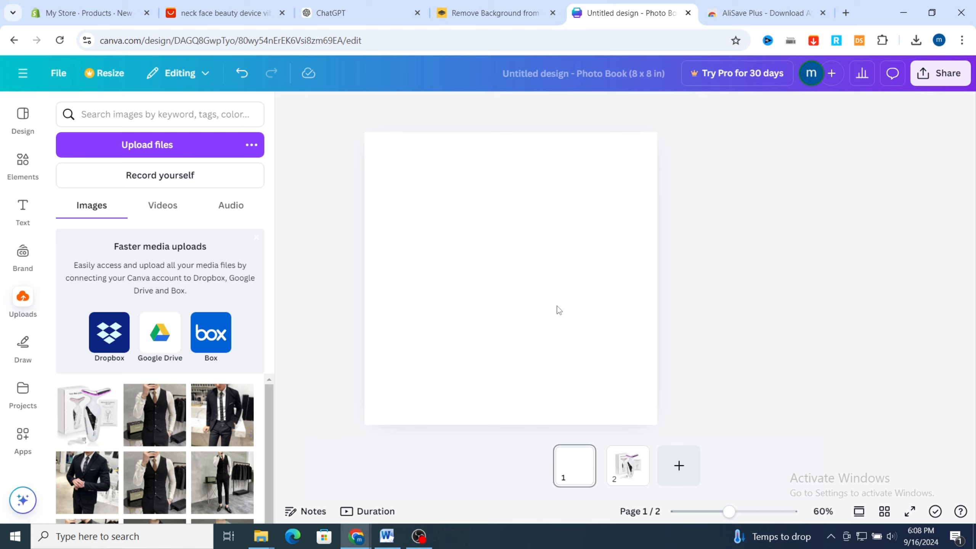
pyautogui.scroll(-1, 419, 359)
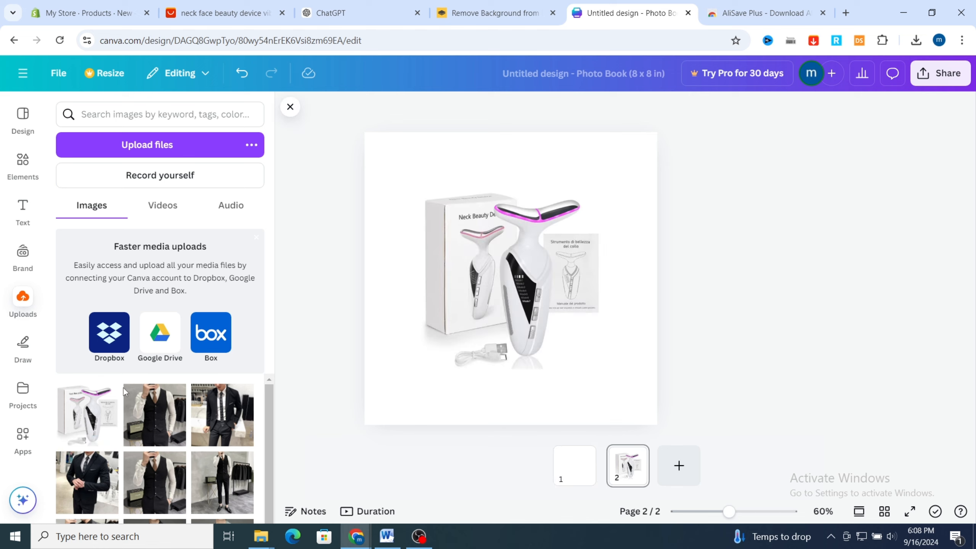
# Delete the small device photo from page 2 and place the uploaded copy so it fills the page
pyautogui.click(525, 317)
pyautogui.press('Delete')
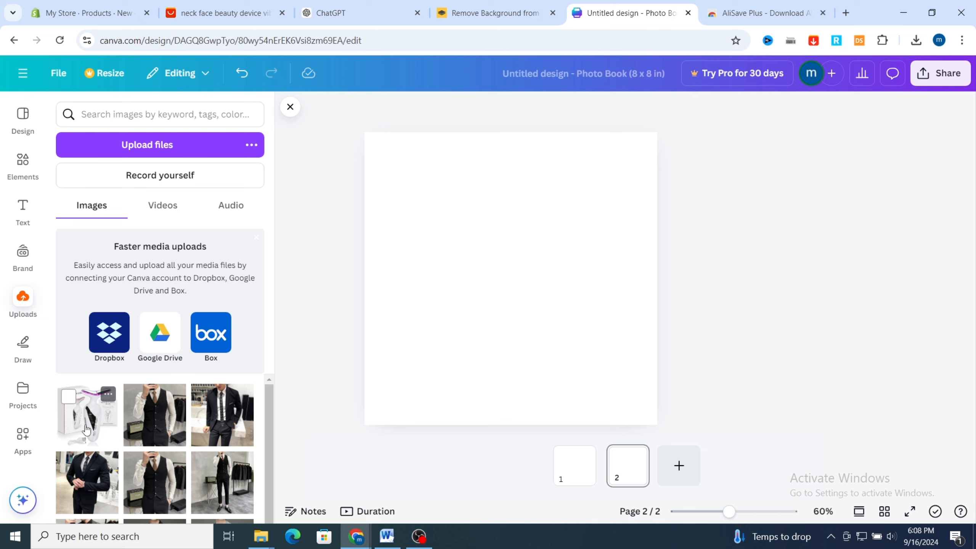
pyautogui.moveTo(84, 427); pyautogui.dragTo(385, 253)
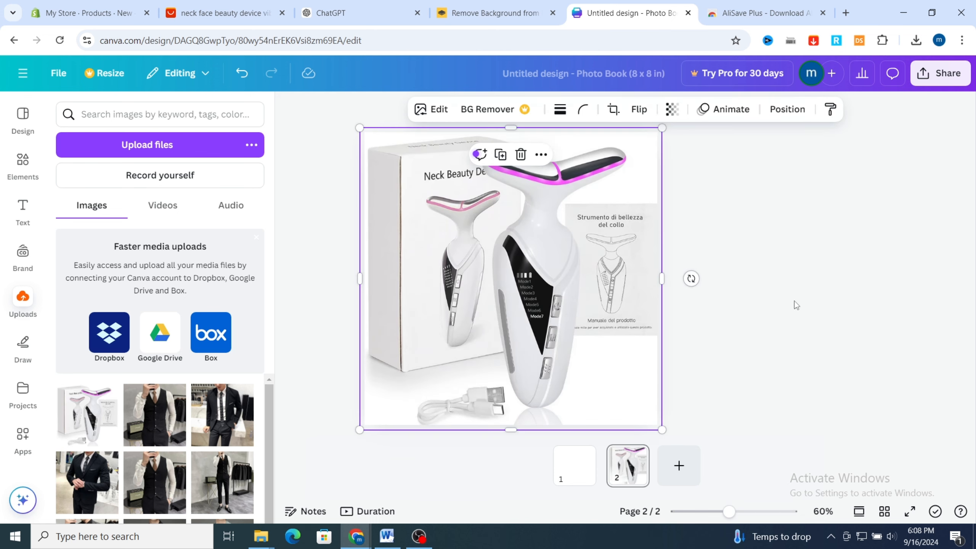
# Trim the four sides of the device photo so its edges line up with the page borders
pyautogui.moveTo(507, 135); pyautogui.dragTo(507, 140)
pyautogui.moveTo(356, 285); pyautogui.dragTo(364, 284)
pyautogui.moveTo(511, 429); pyautogui.dragTo(510, 424)
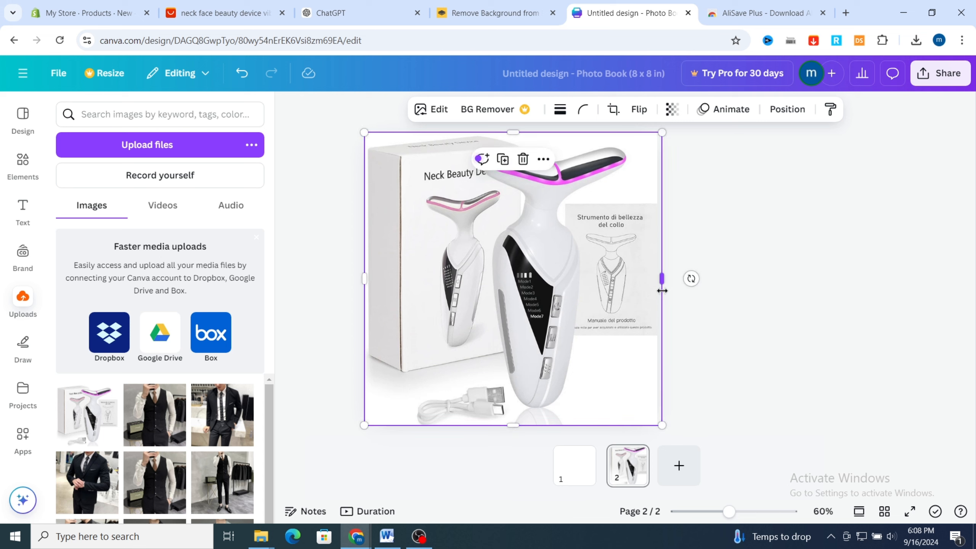
pyautogui.moveTo(662, 278); pyautogui.dragTo(657, 279)
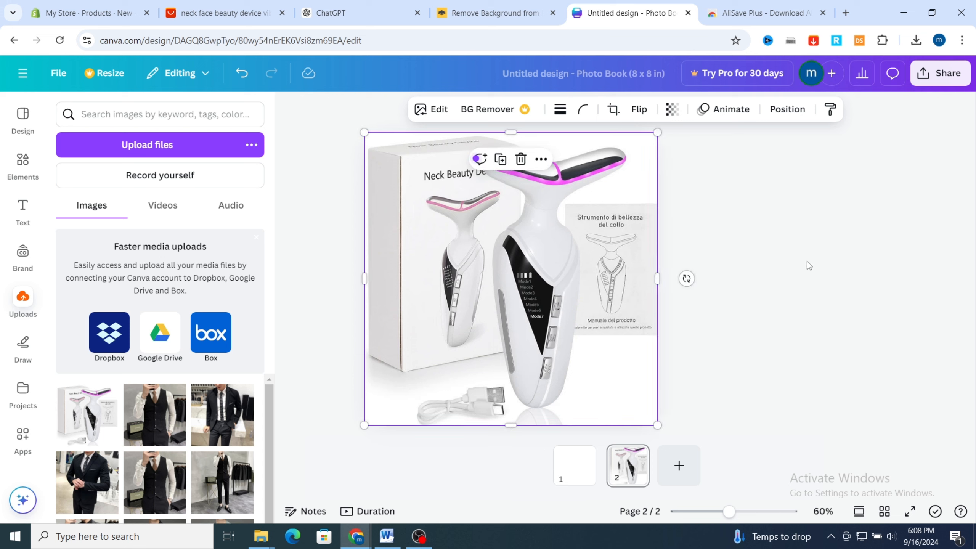
# Give the device photo a solid border with a weight of 5
pyautogui.click(560, 109)
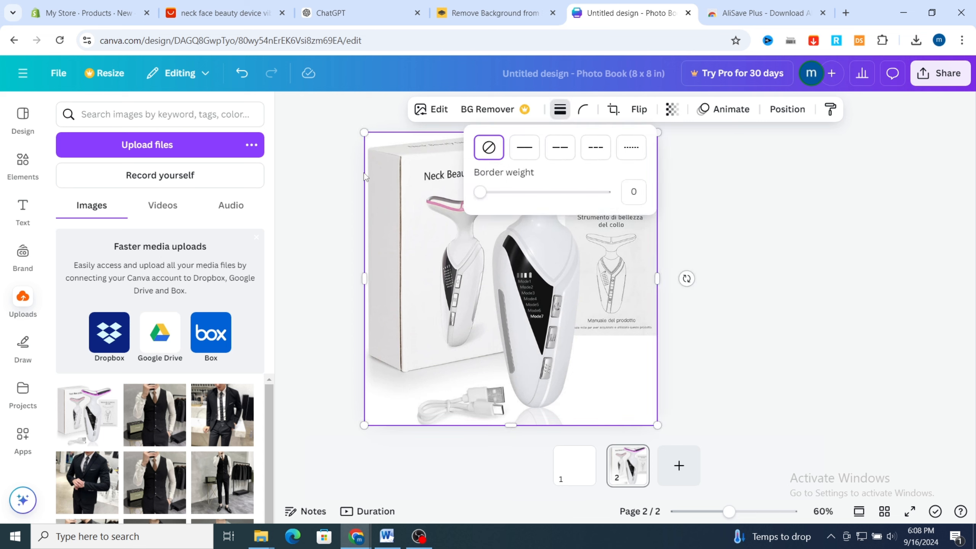
pyautogui.click(526, 153)
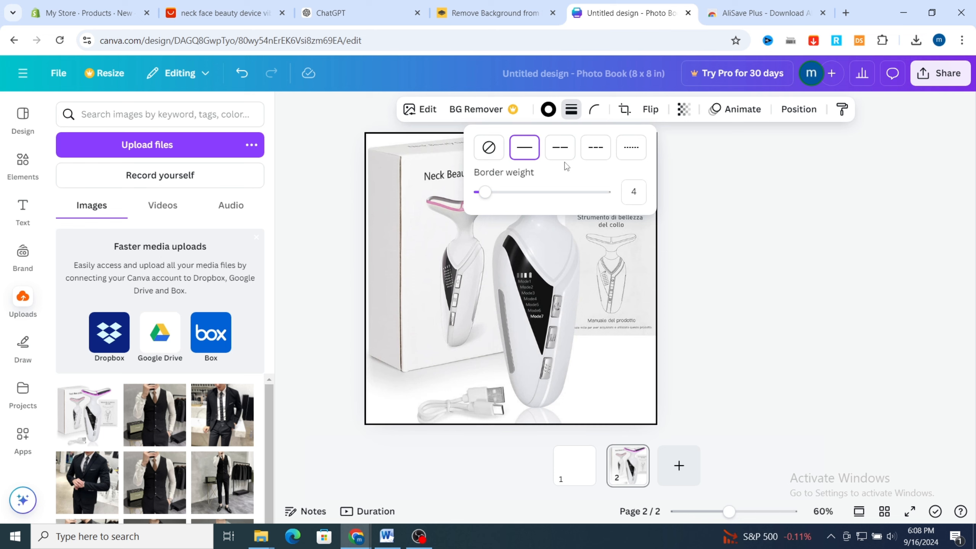
pyautogui.click(634, 193)
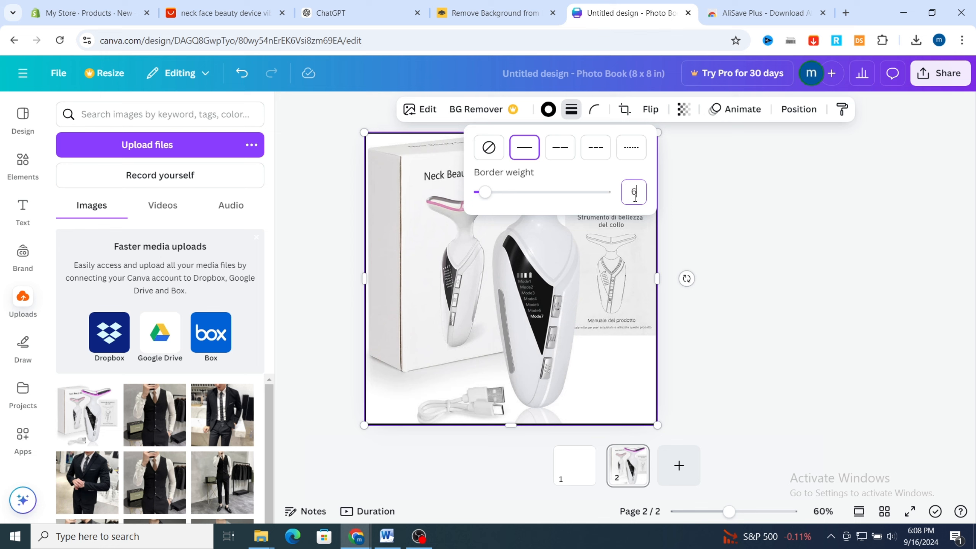
pyautogui.write('6')
pyautogui.click(575, 191)
pyautogui.click(596, 110)
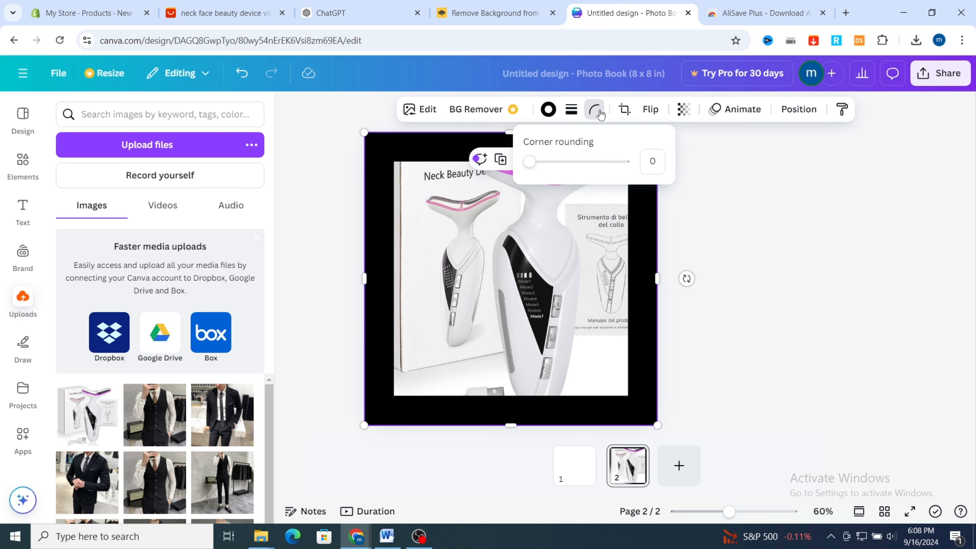
pyautogui.click(571, 109)
pyautogui.click(645, 191)
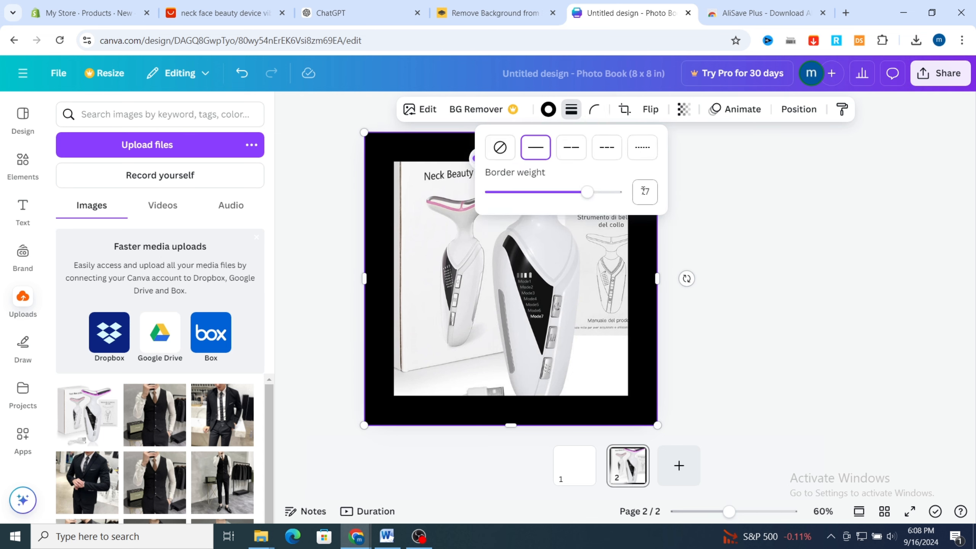
pyautogui.write('5')
# Round the corners of the device photo to 32
pyautogui.click(595, 110)
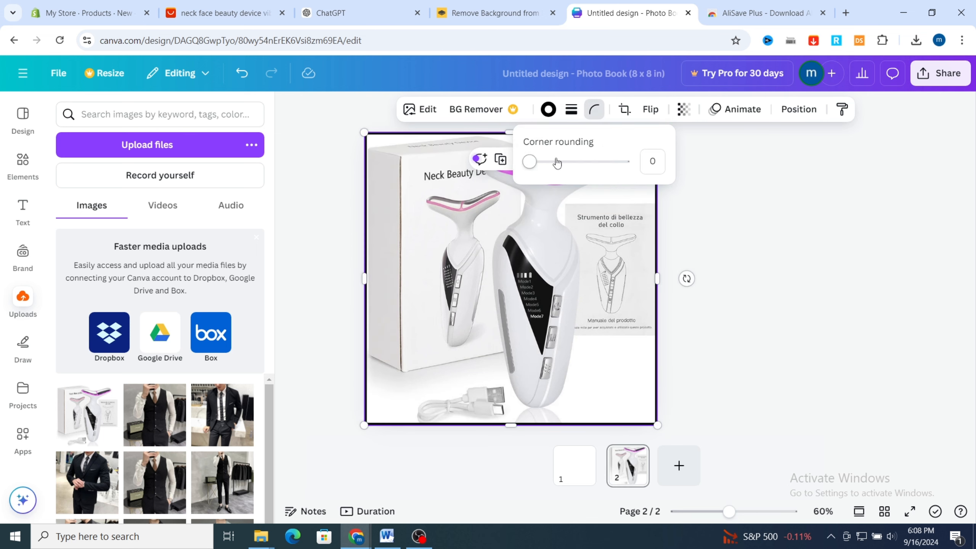
pyautogui.moveTo(529, 162); pyautogui.dragTo(560, 162)
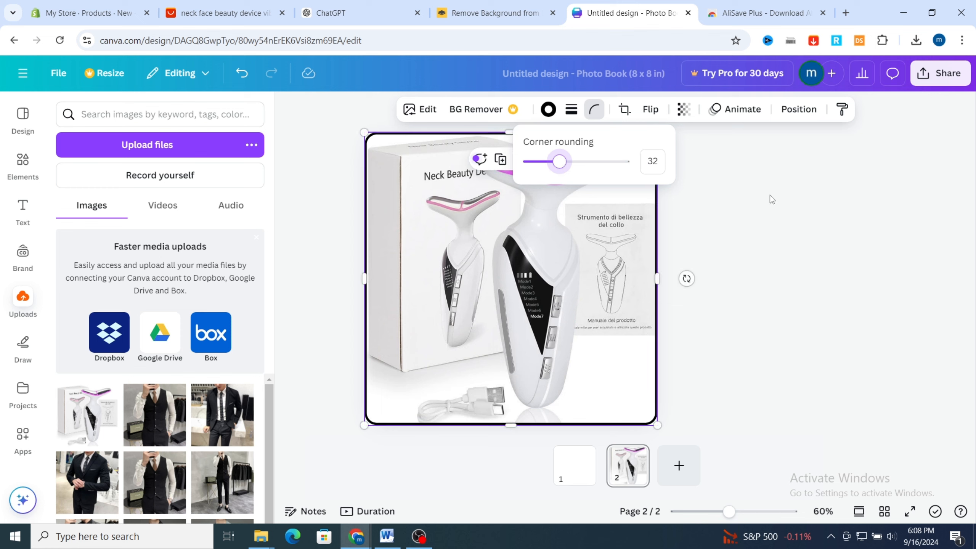
pyautogui.click(832, 368)
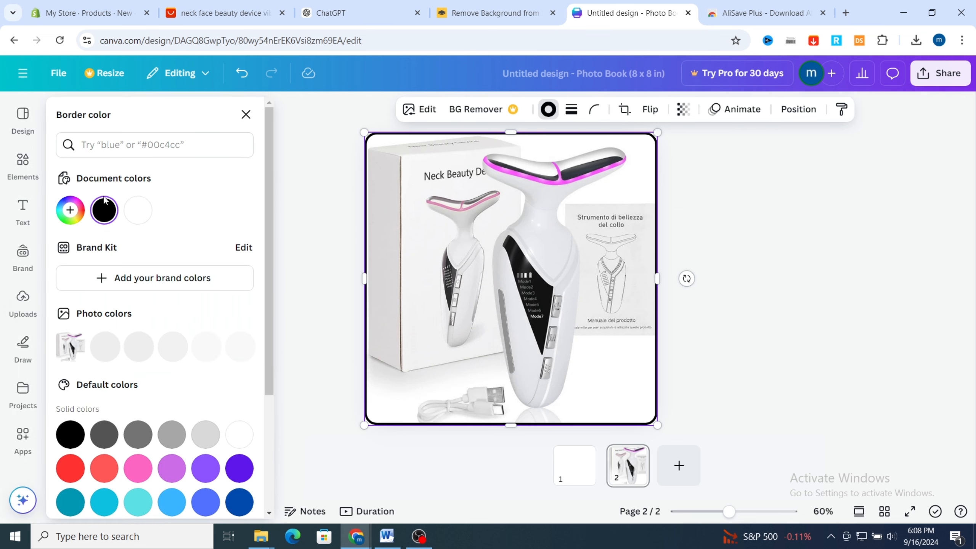
# Change the photo's border color to the pink from its photo colors
pyautogui.click(70, 211)
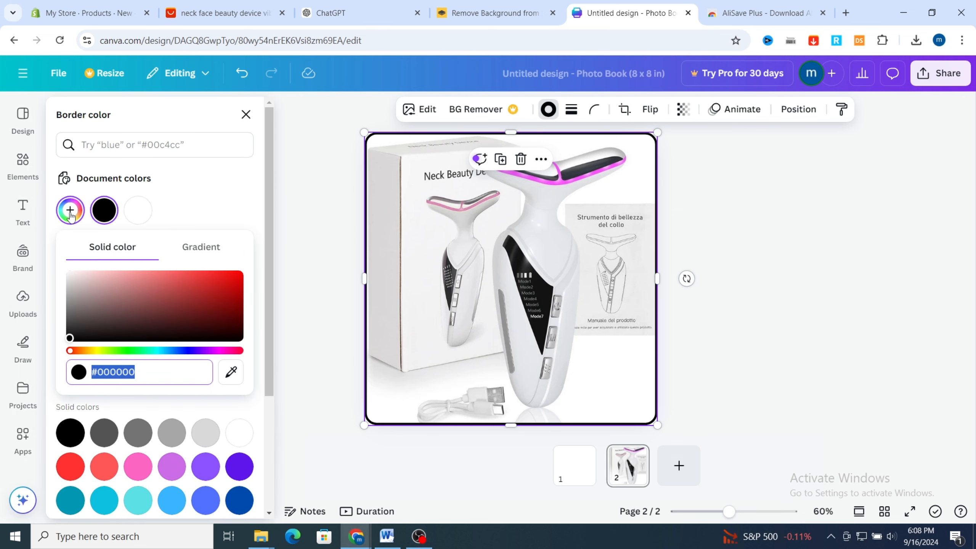
pyautogui.scroll(-5, 97, 331)
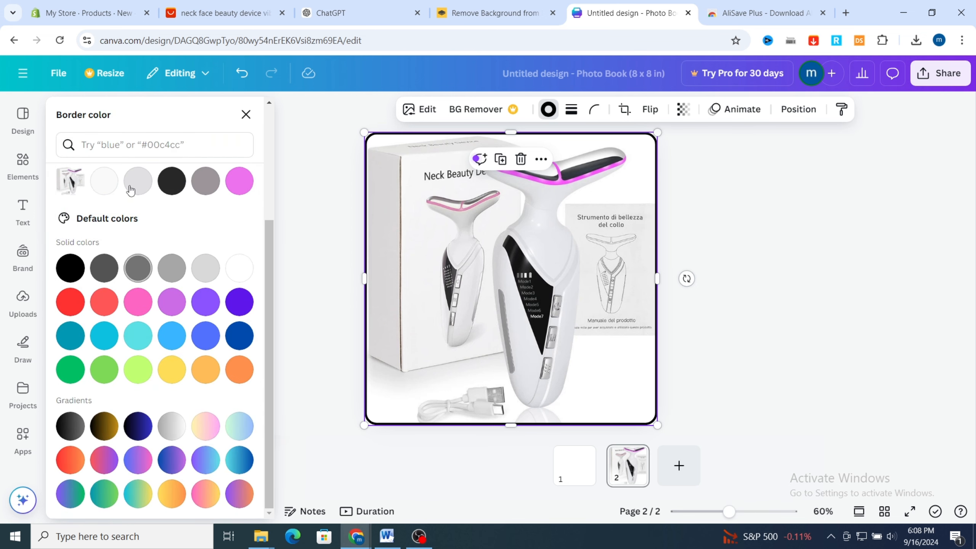
pyautogui.click(250, 184)
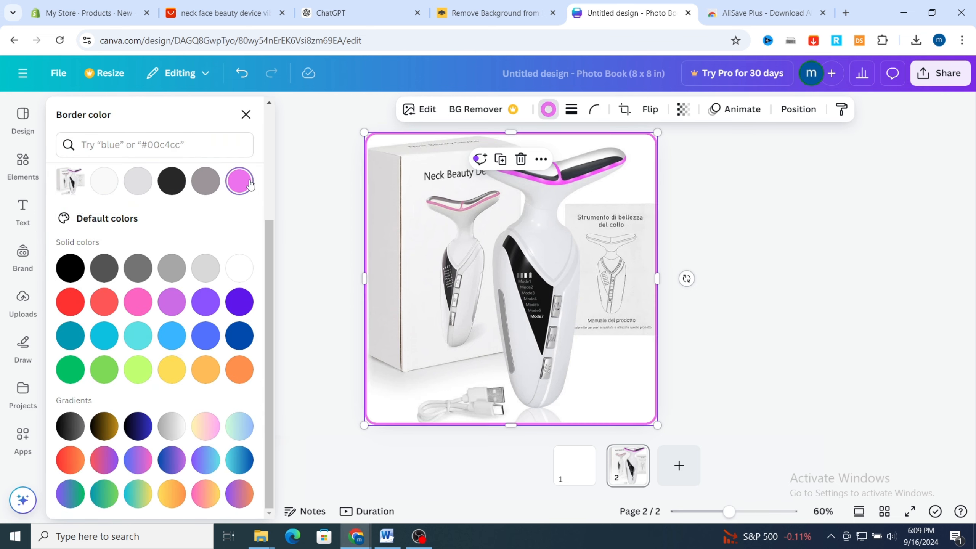
pyautogui.click(899, 189)
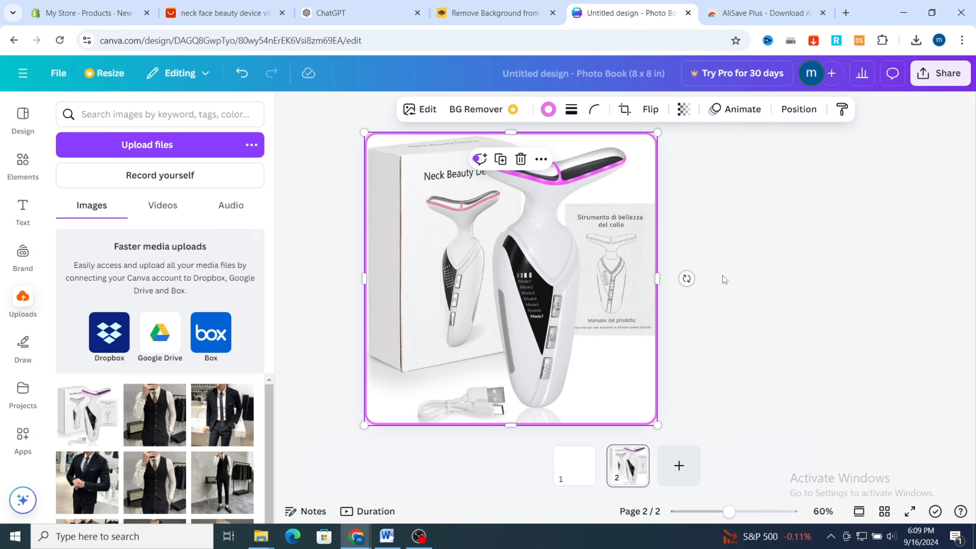
# Download only page 2 of the design as a PNG
pyautogui.click(937, 75)
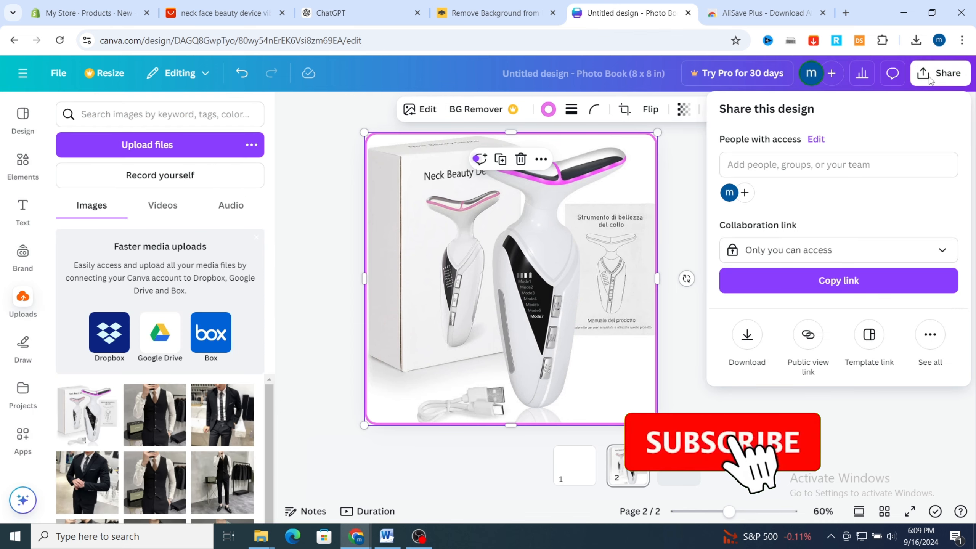
pyautogui.click(746, 336)
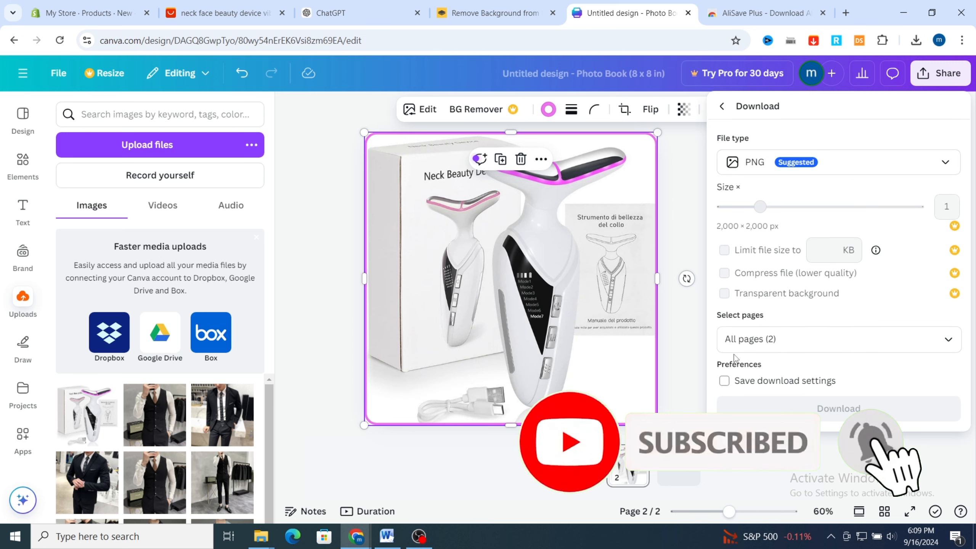
pyautogui.click(799, 341)
pyautogui.click(799, 340)
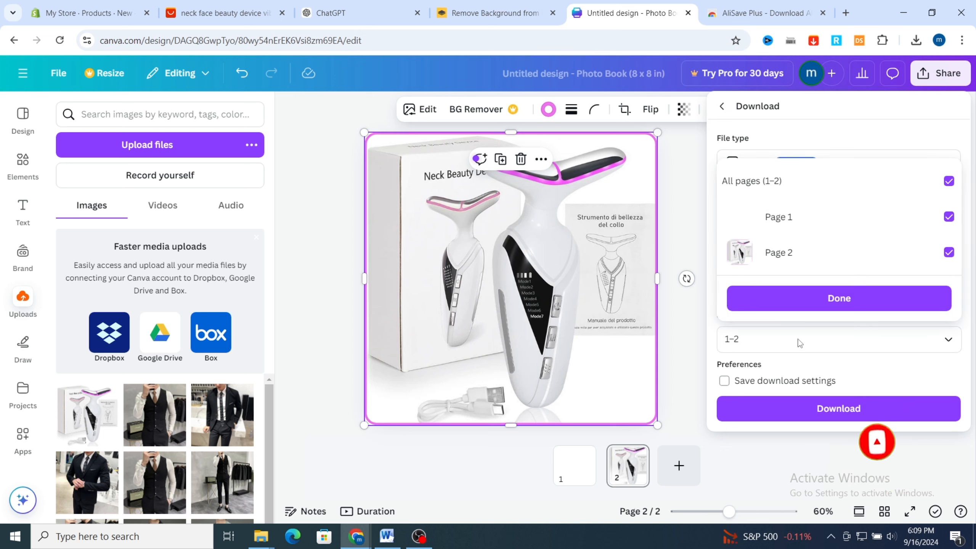
pyautogui.press('BackSpace')
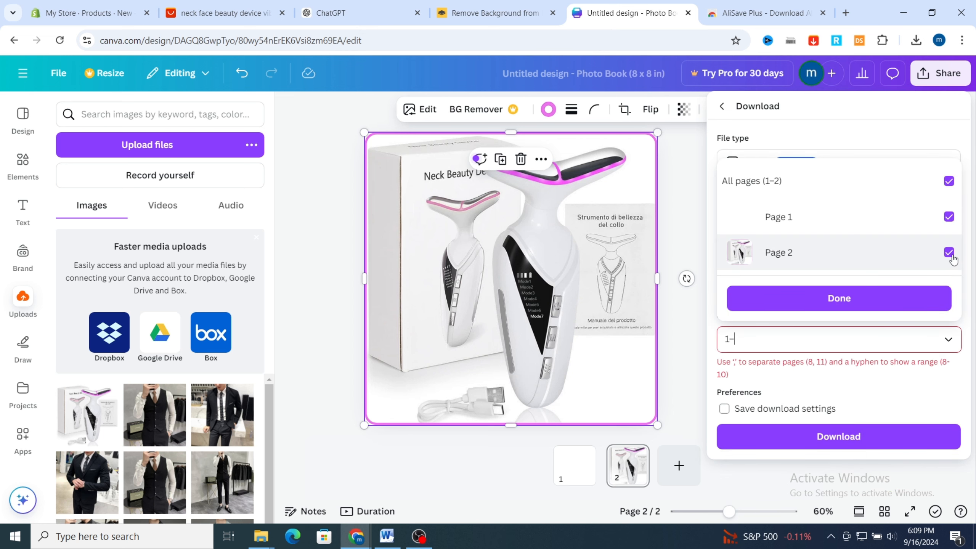
pyautogui.click(948, 216)
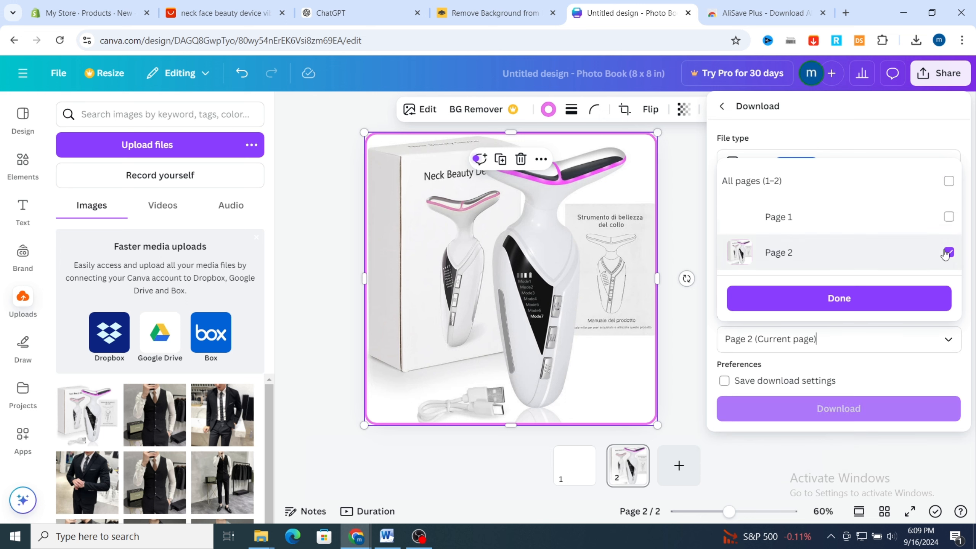
pyautogui.click(798, 422)
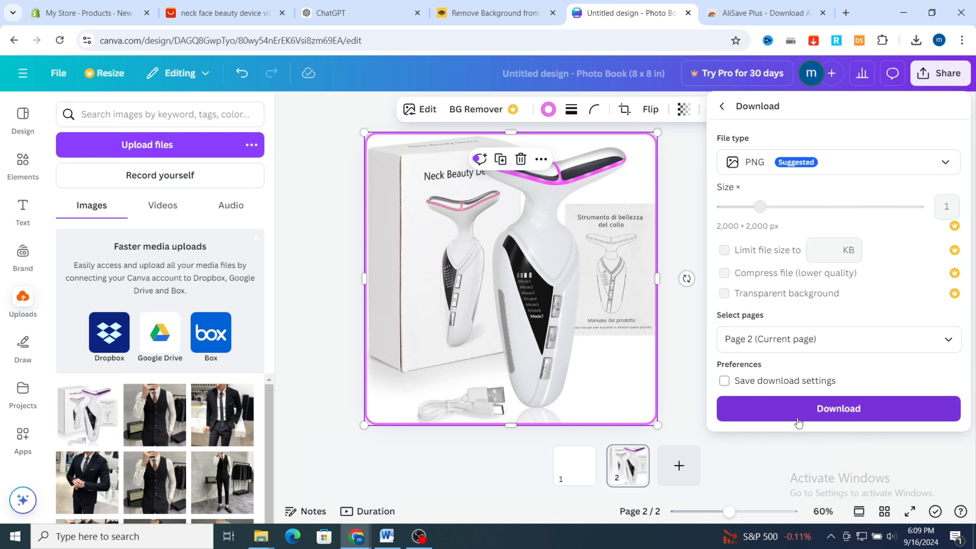
pyautogui.click(796, 422)
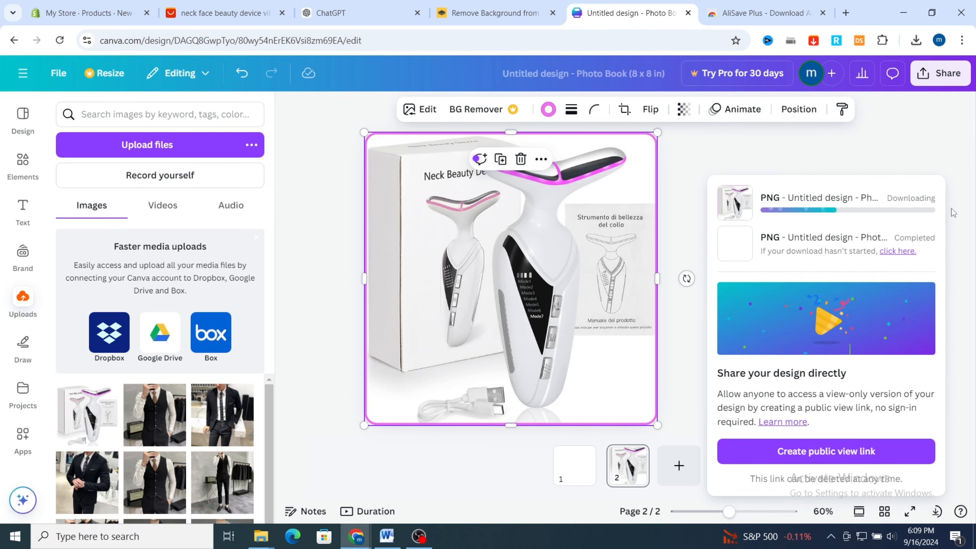
# Return to the Shopify product and add the downloaded Untitled design (4).png to its media
pyautogui.click(88, 13)
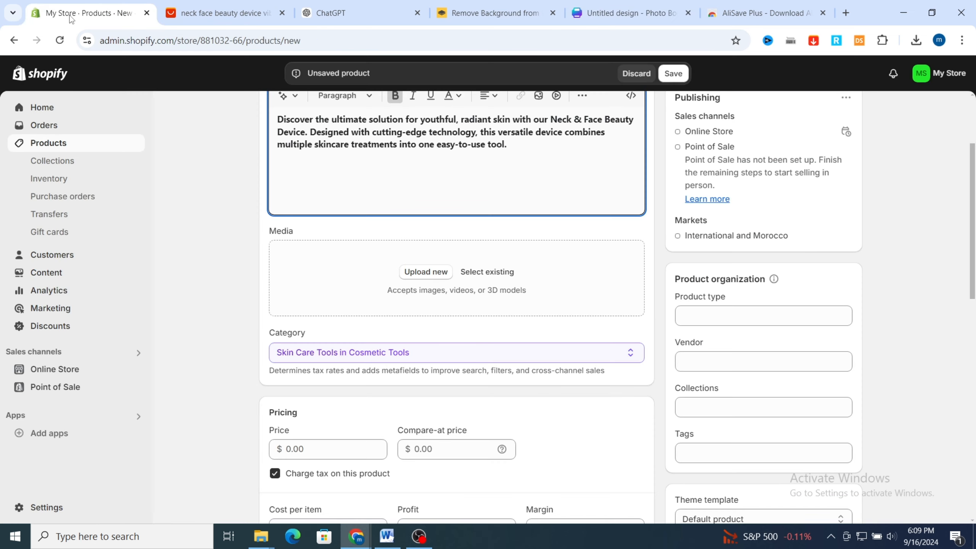
pyautogui.click(916, 40)
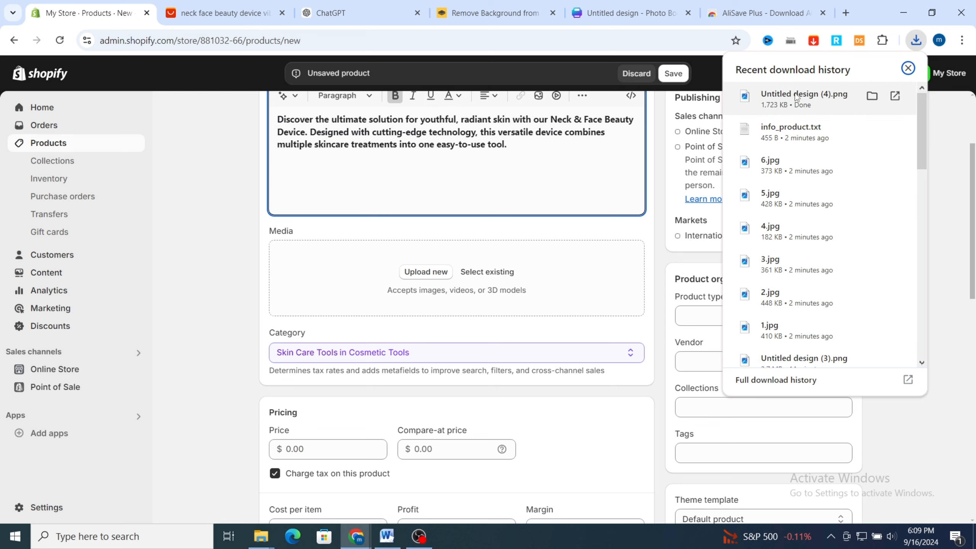
pyautogui.moveTo(803, 98); pyautogui.dragTo(395, 282)
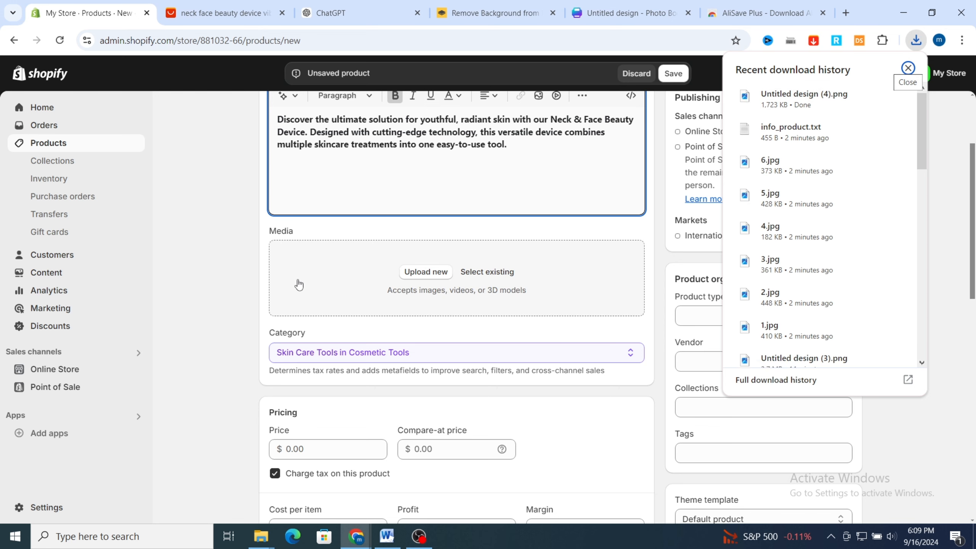
pyautogui.scroll(-2, 224, 289)
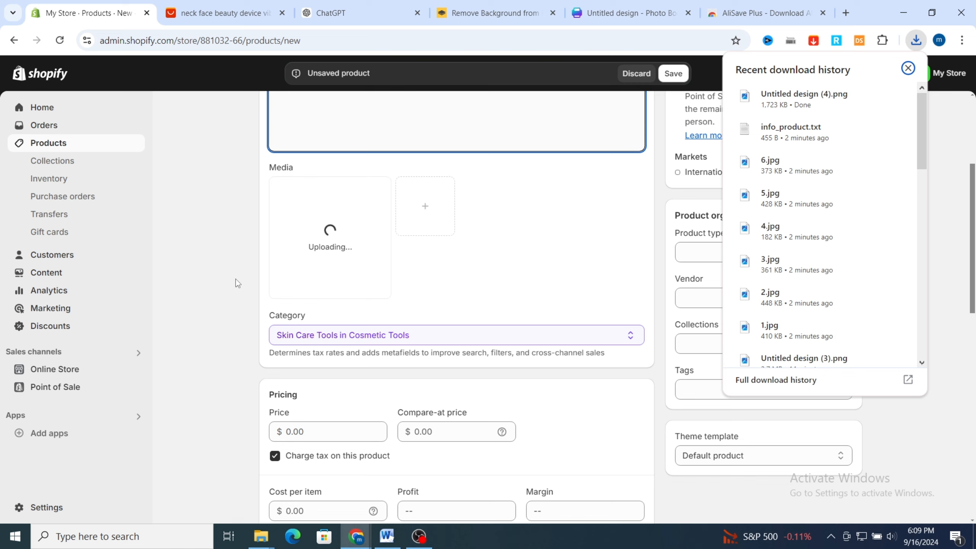
pyautogui.click(950, 186)
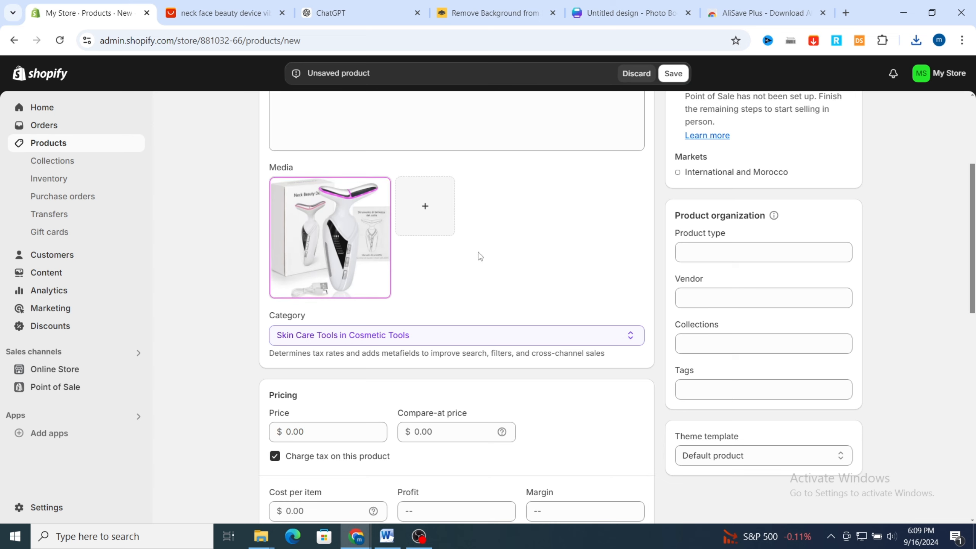
# Set the product's price to 45.00 and its compare-at price to 59
pyautogui.scroll(-2, 478, 253)
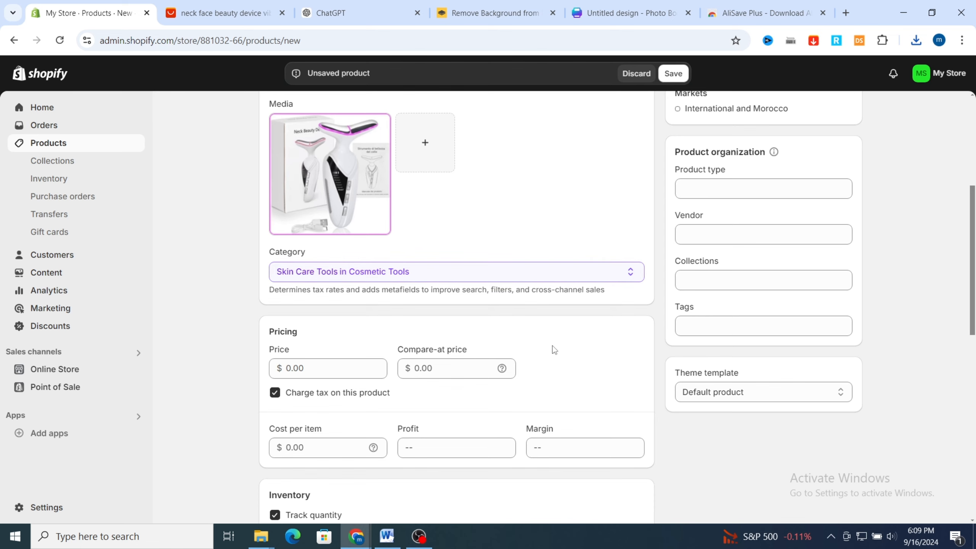
pyautogui.scroll(-2, 461, 338)
pyautogui.click(354, 308)
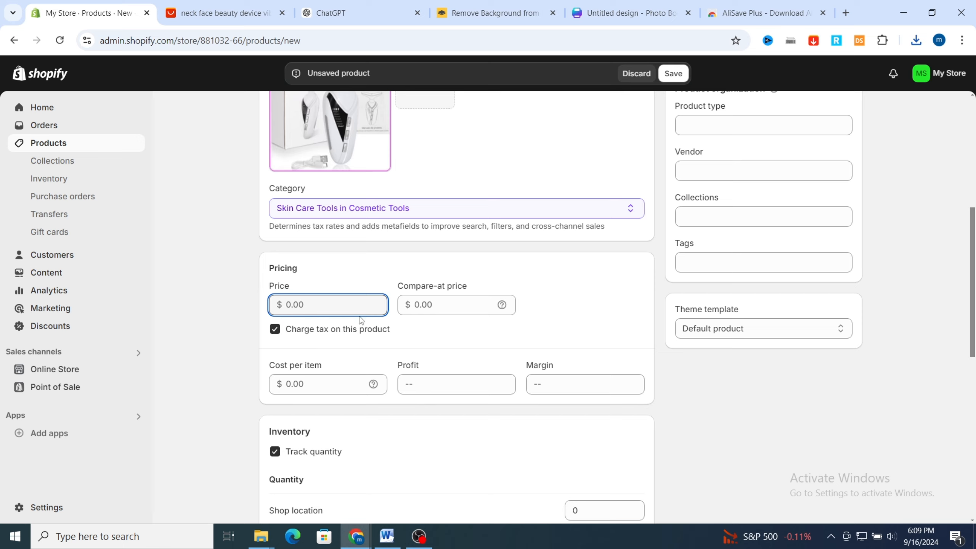
pyautogui.write('45')
pyautogui.click(436, 310)
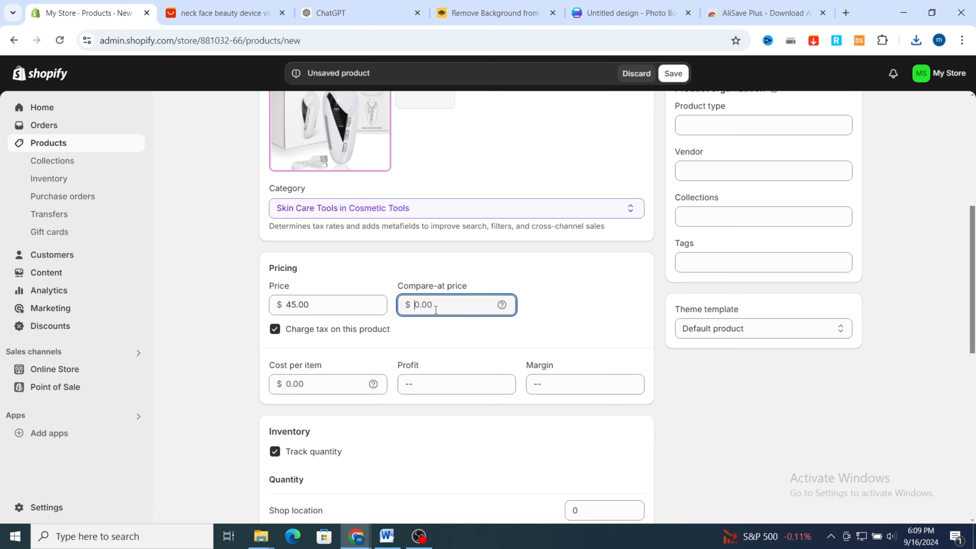
# Check the inventory, shipping and search engine listing details, and save the new product
pyautogui.scroll(-5, 405, 396)
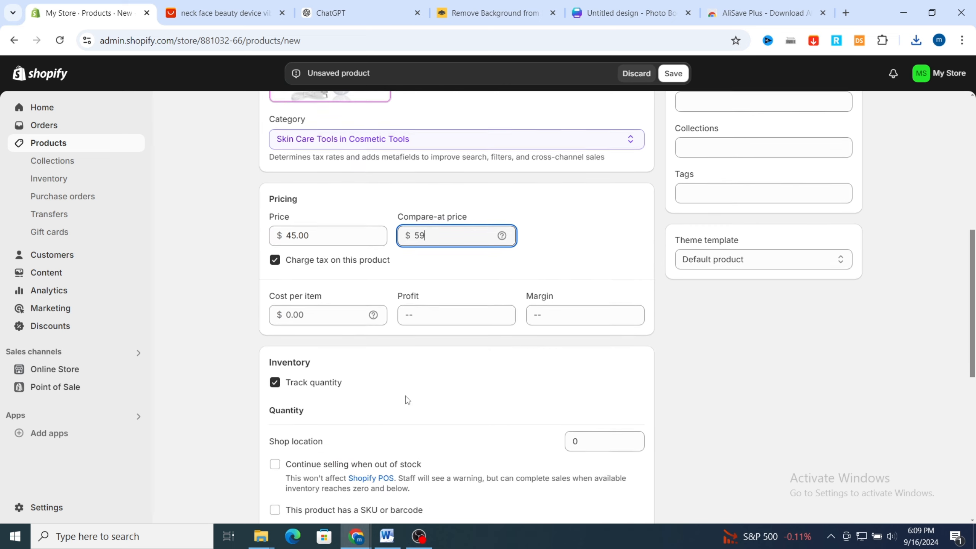
pyautogui.scroll(-6, 452, 400)
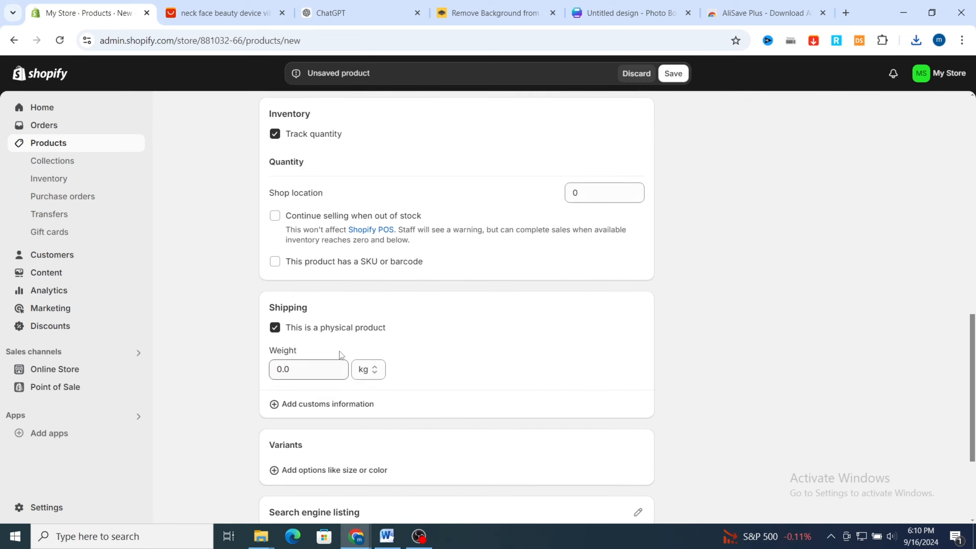
pyautogui.scroll(-1, 652, 357)
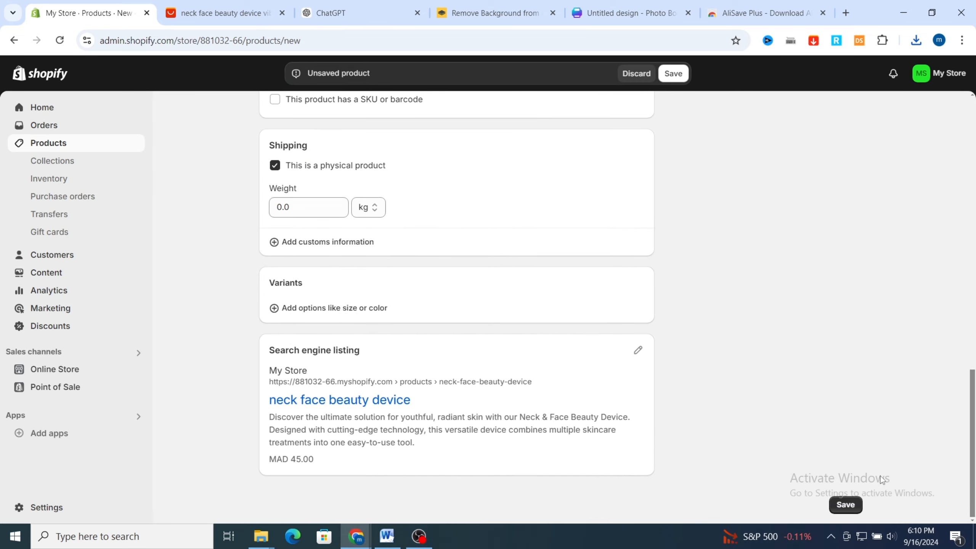
pyautogui.hotkey('ctrl', 's')
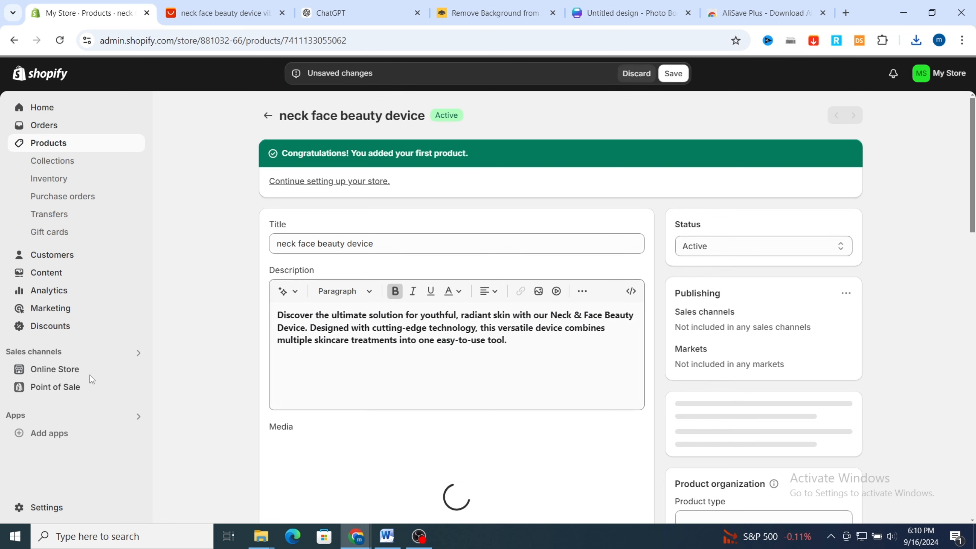
# Open the online store's themes and look through the current theme and the popular free themes
pyautogui.click(38, 370)
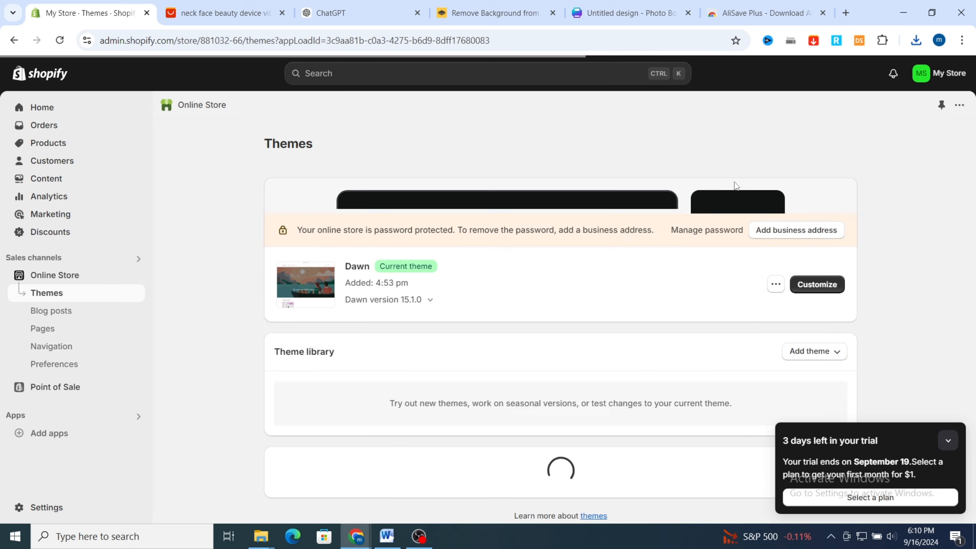
pyautogui.scroll(-2, 966, 263)
pyautogui.scroll(-2, 966, 262)
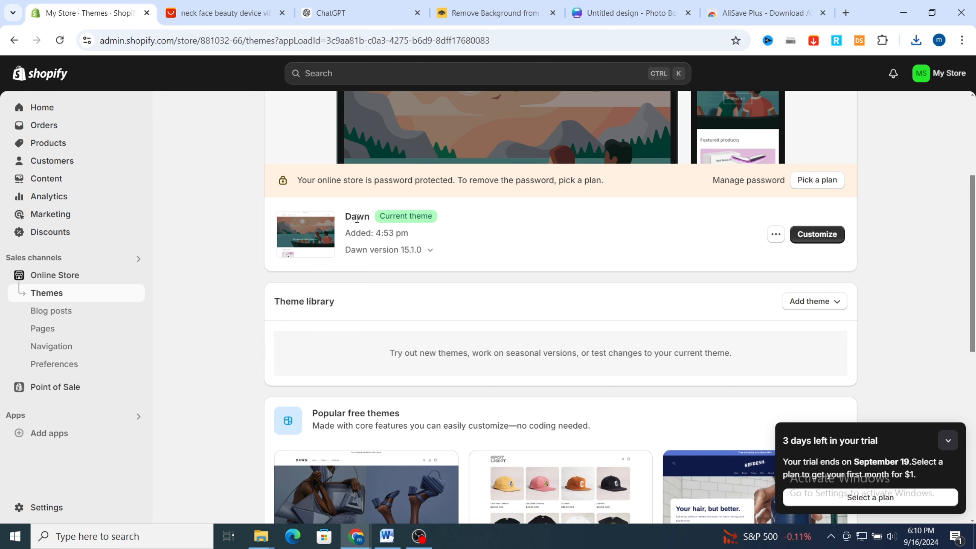
pyautogui.scroll(-5, 927, 233)
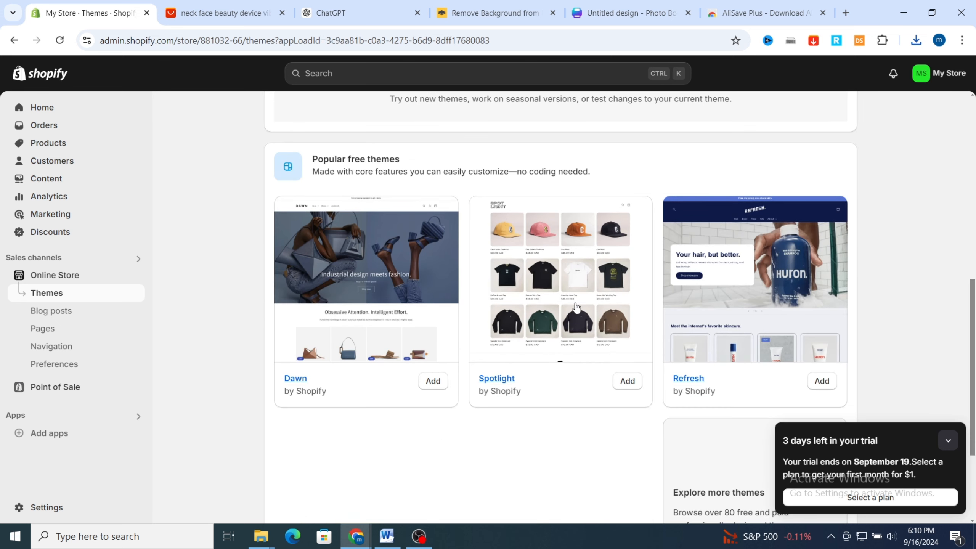
pyautogui.scroll(4, 503, 286)
pyautogui.scroll(-1, 504, 286)
pyautogui.scroll(-4, 504, 287)
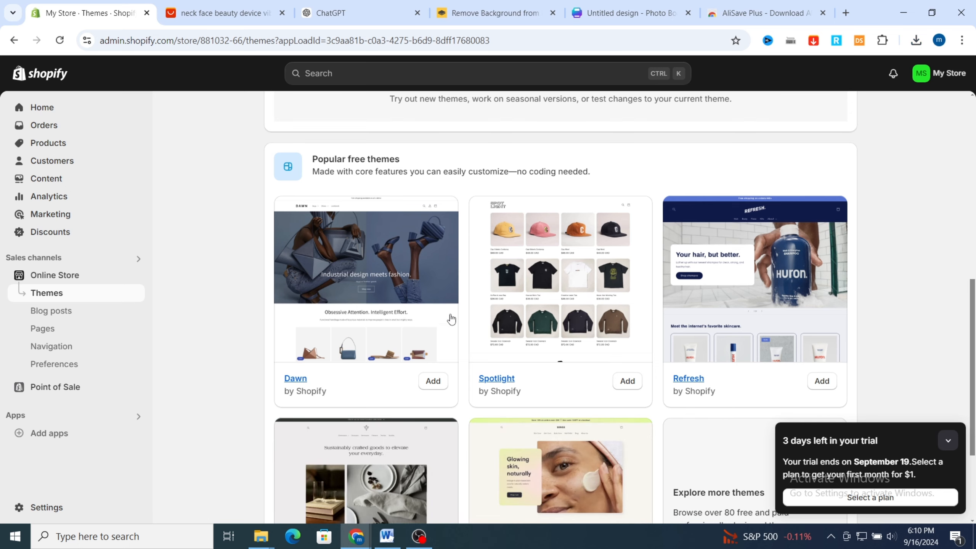
pyautogui.scroll(-2, 451, 318)
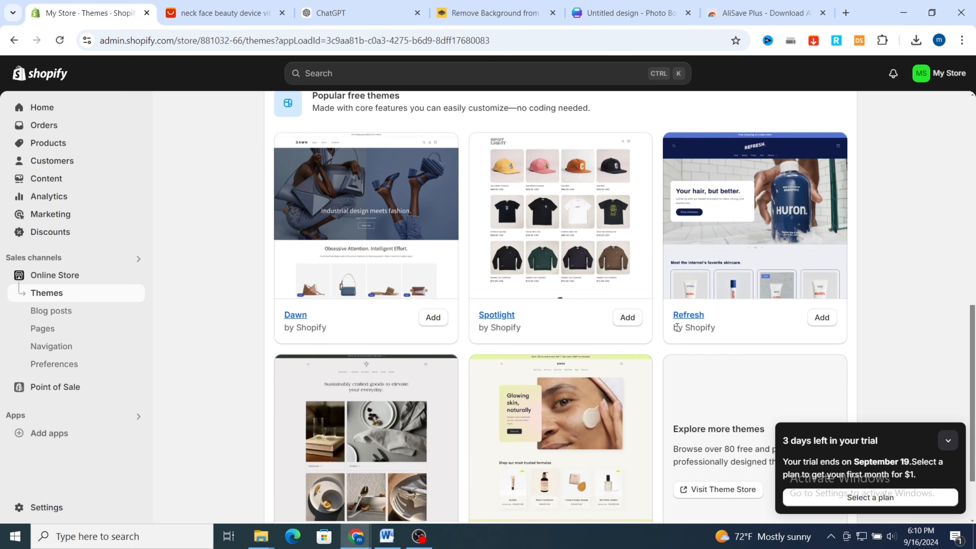
pyautogui.scroll(-2, 286, 392)
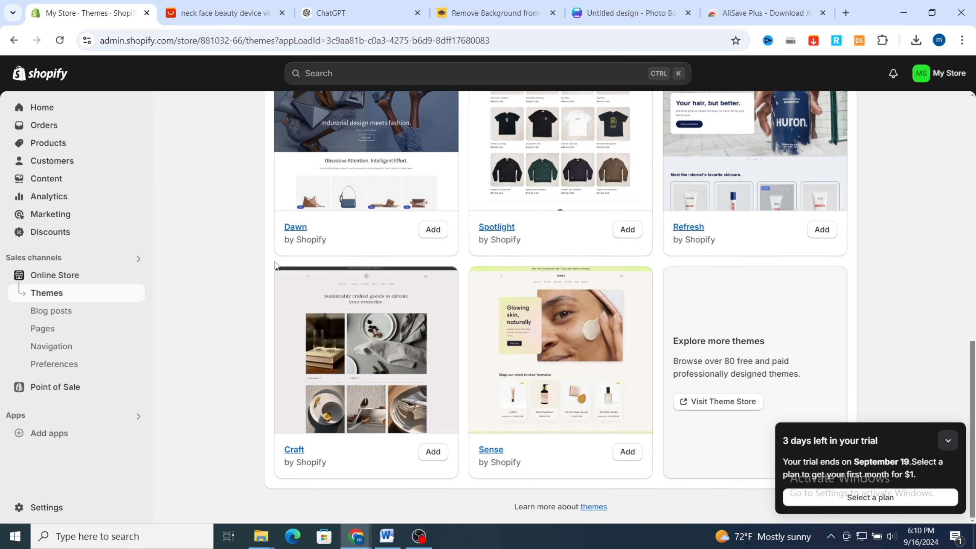
pyautogui.scroll(2, 308, 306)
pyautogui.scroll(6, 469, 292)
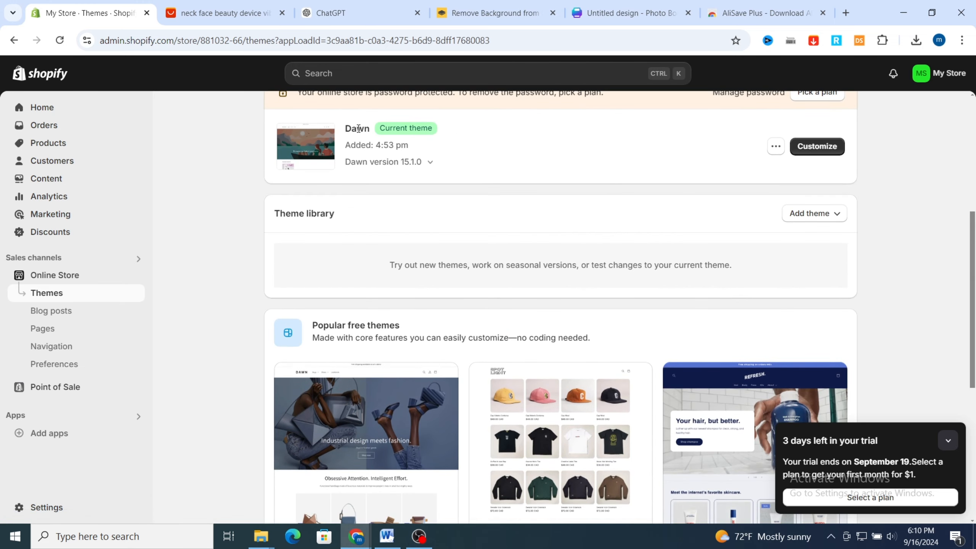
# Open the Dawn theme for customizing and switch from the home page to the default product template
pyautogui.click(817, 146)
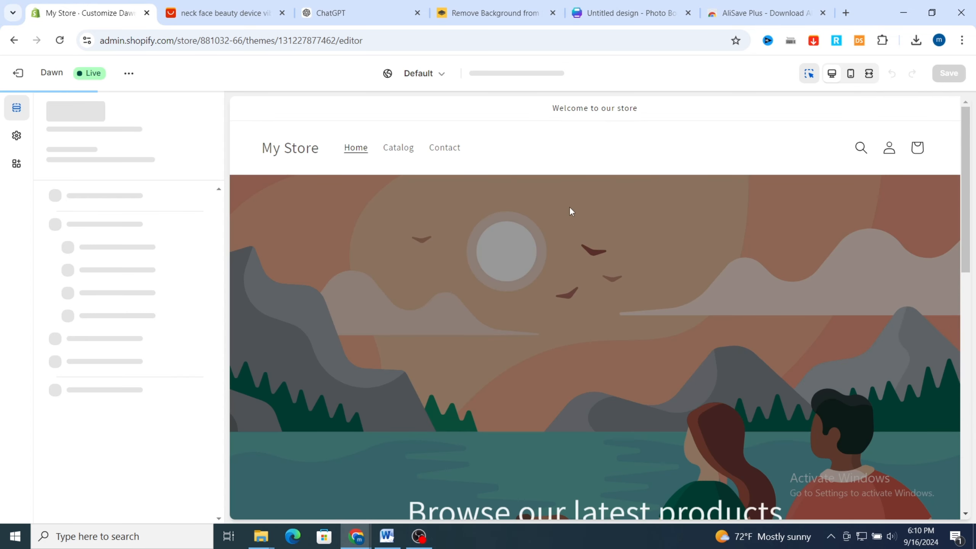
pyautogui.scroll(-3, 648, 283)
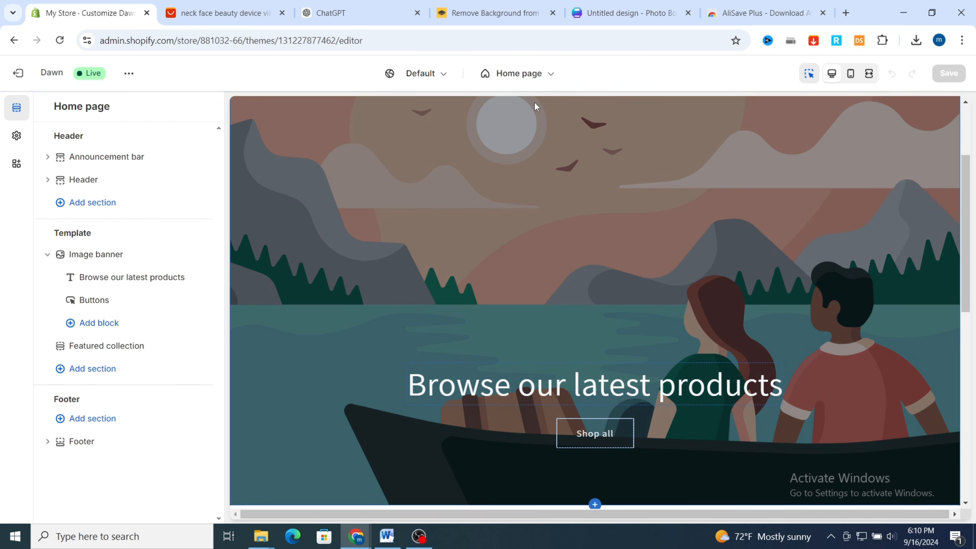
pyautogui.click(533, 79)
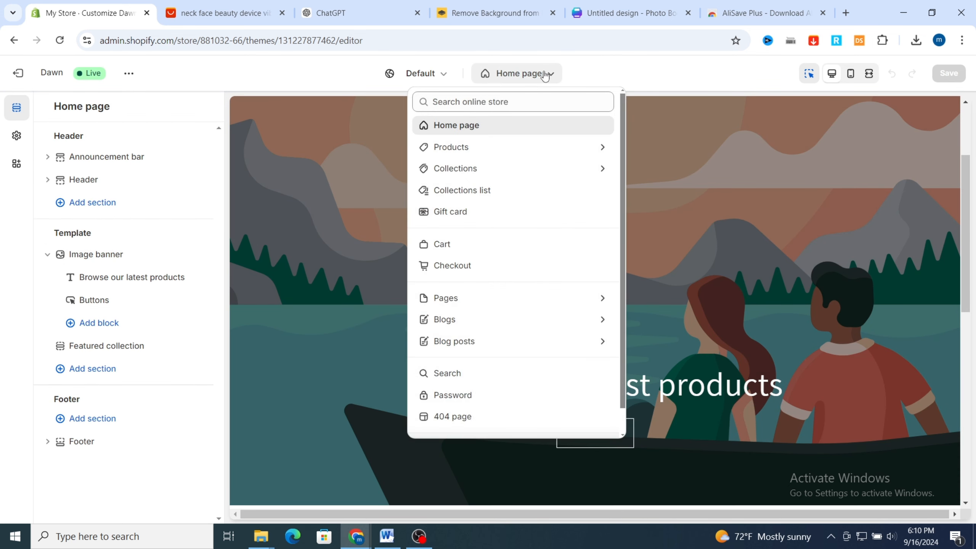
pyautogui.click(462, 147)
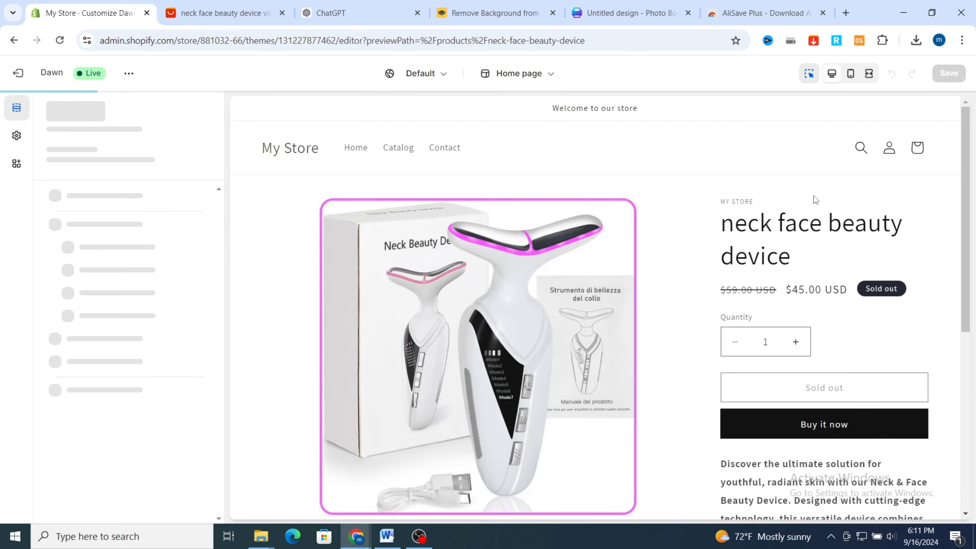
# Review the product page preview and set the Product information section's color scheme to Scheme 2
pyautogui.scroll(-2, 877, 253)
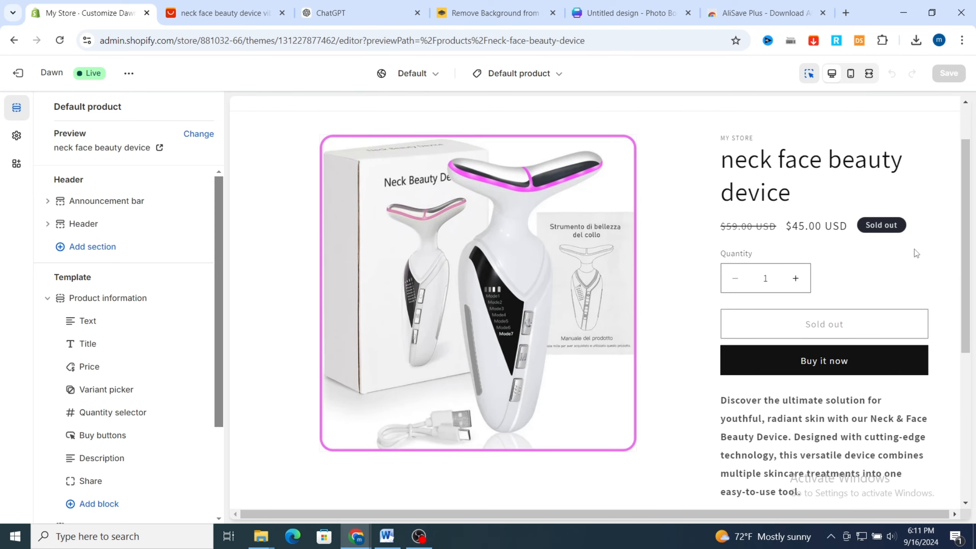
pyautogui.scroll(2, 914, 254)
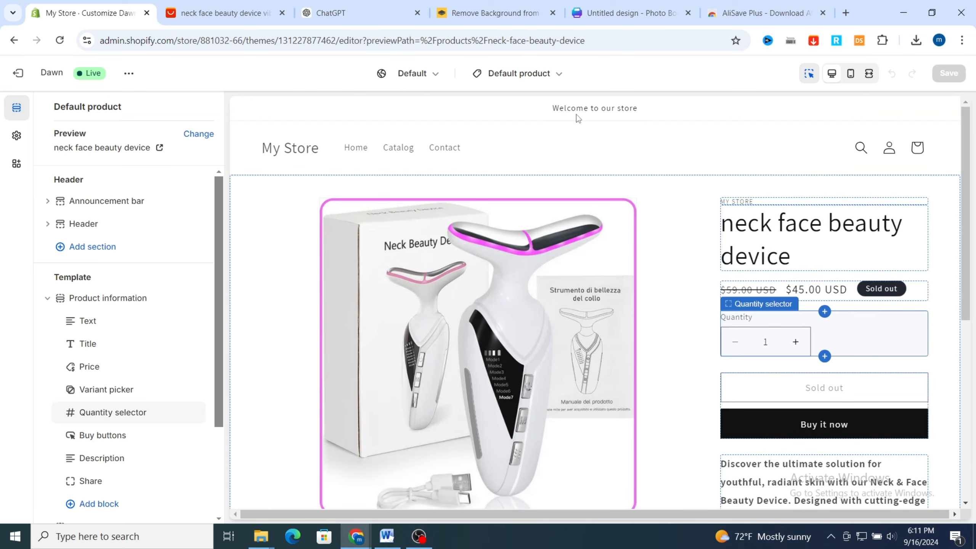
pyautogui.scroll(-2, 881, 289)
pyautogui.scroll(-1, 736, 472)
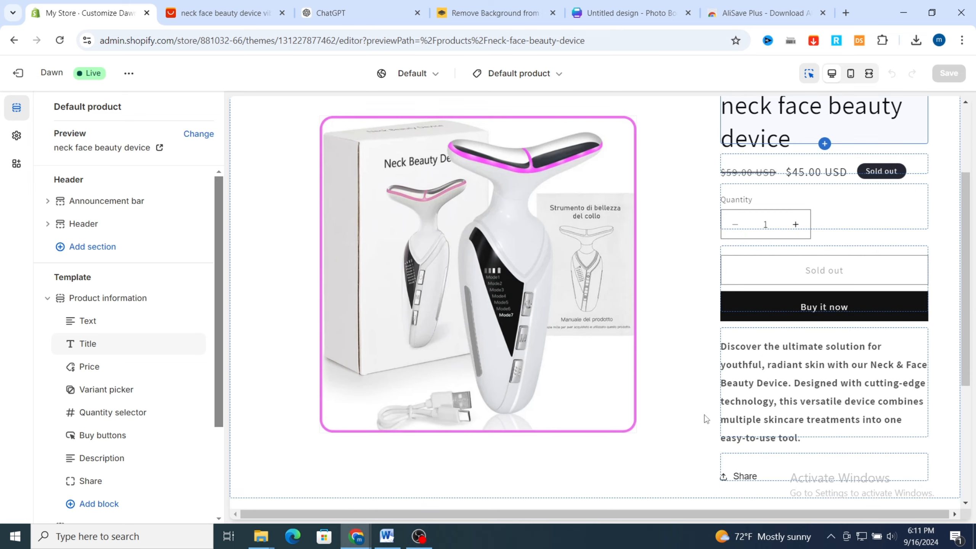
pyautogui.click(107, 298)
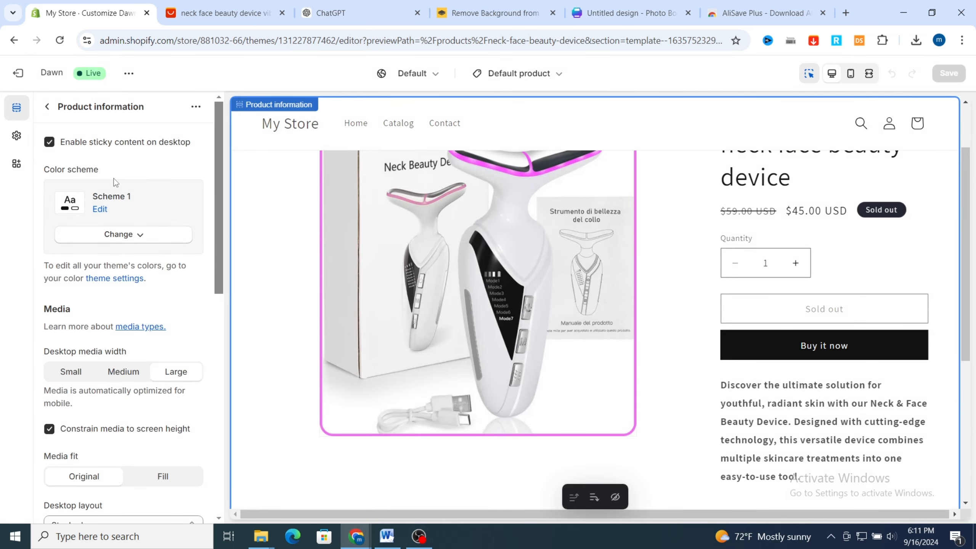
pyautogui.click(124, 241)
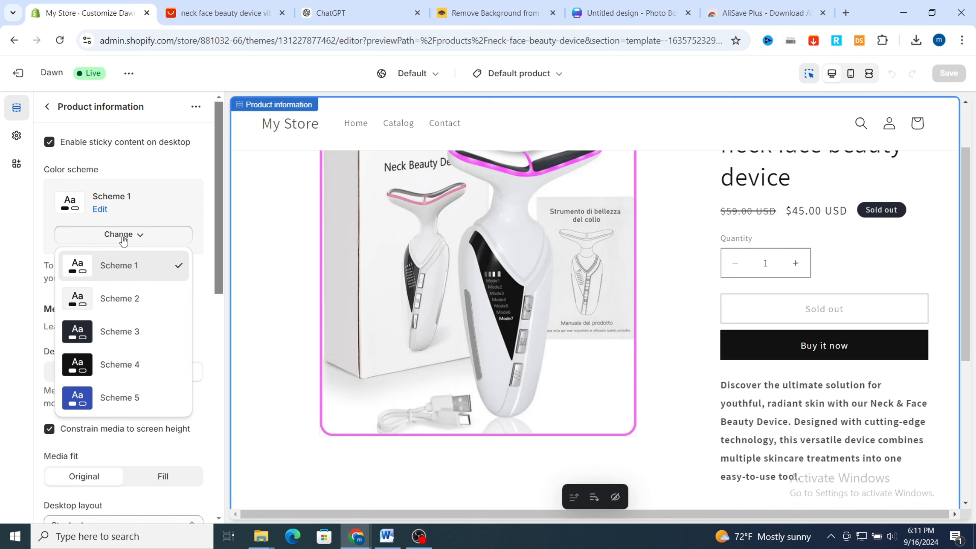
pyautogui.click(106, 299)
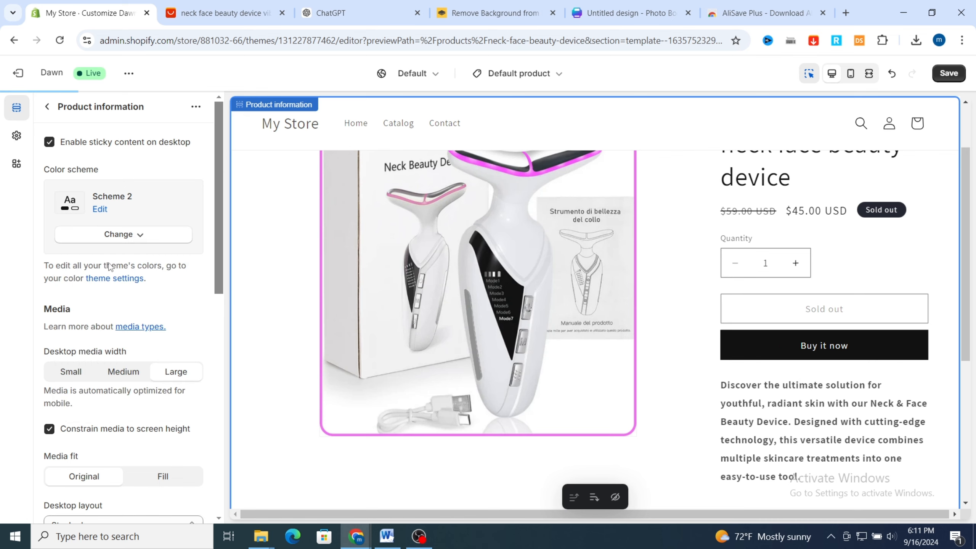
# Examine the recolored product page and check which settings the title block offers, returning to the section list
pyautogui.scroll(2, 787, 250)
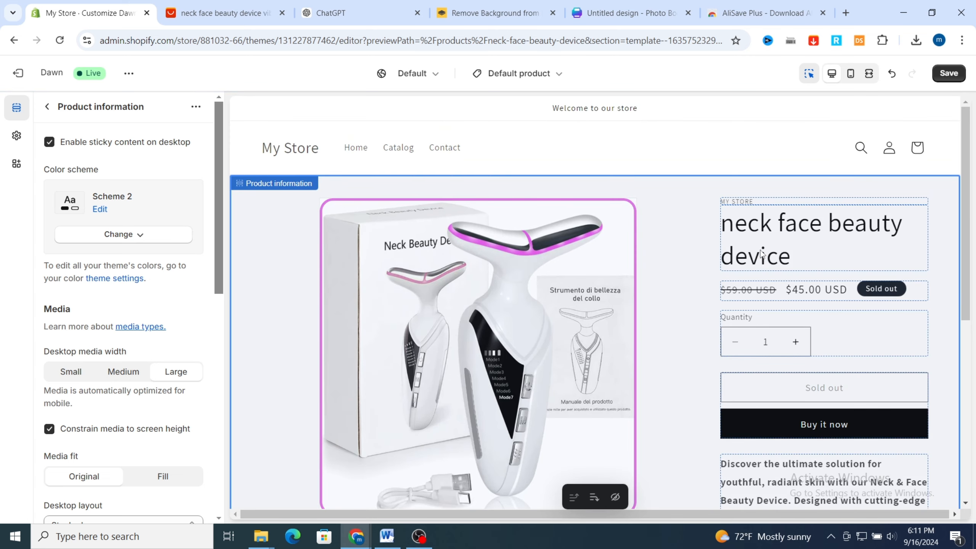
pyautogui.scroll(-6, 675, 262)
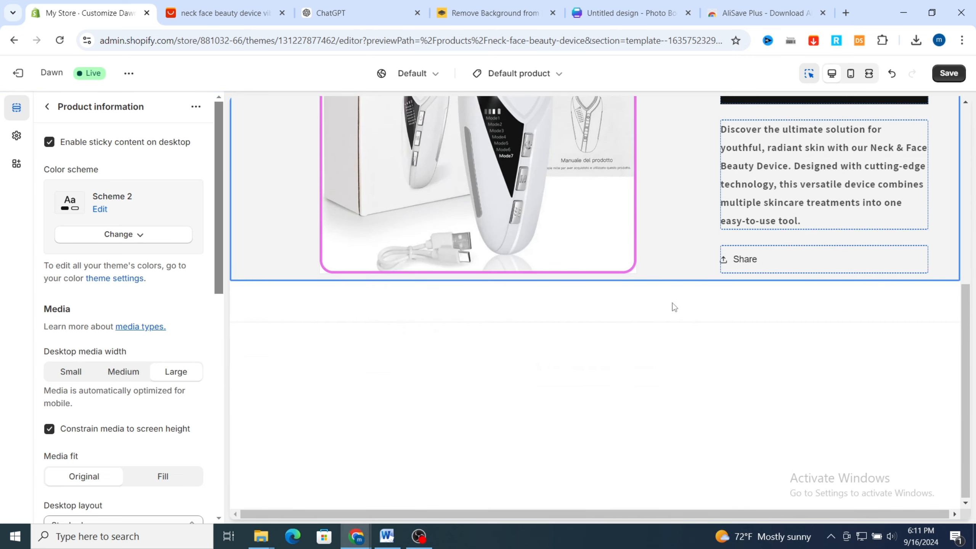
pyautogui.scroll(4, 671, 284)
pyautogui.scroll(3, 679, 264)
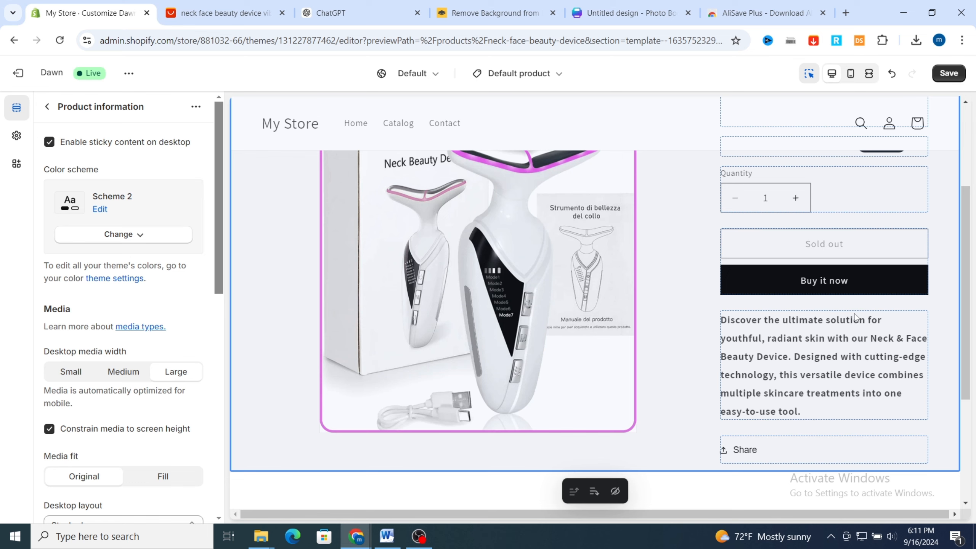
pyautogui.scroll(-2, 796, 351)
pyautogui.scroll(3, 783, 236)
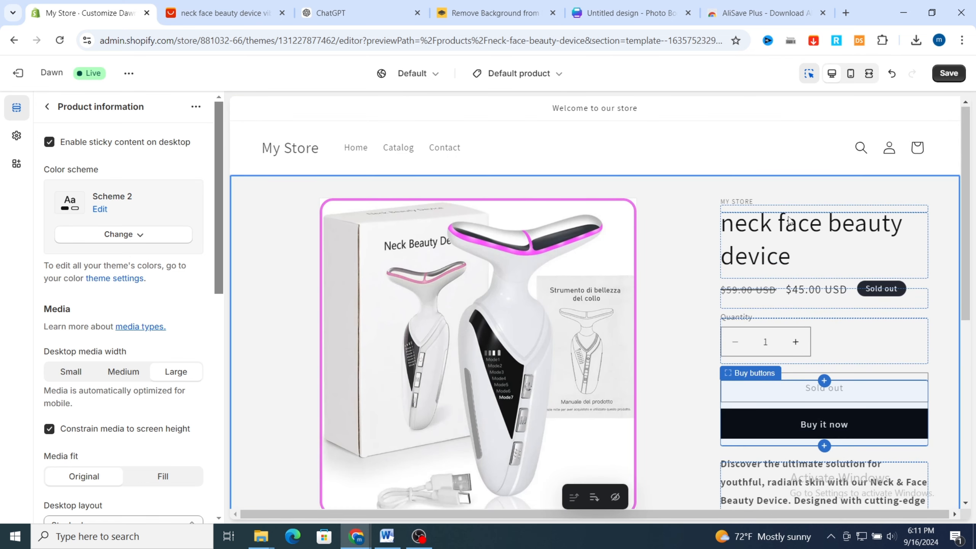
pyautogui.click(787, 229)
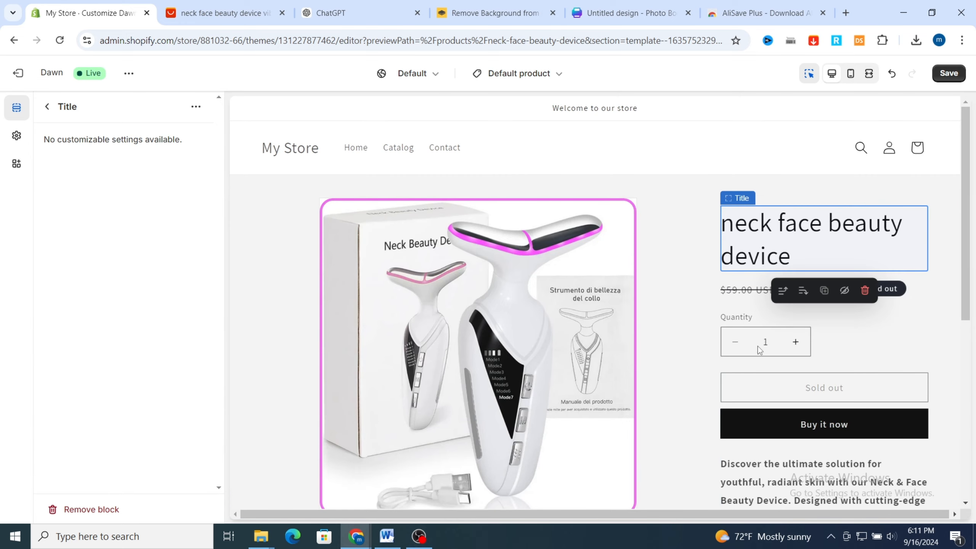
pyautogui.scroll(-2, 841, 321)
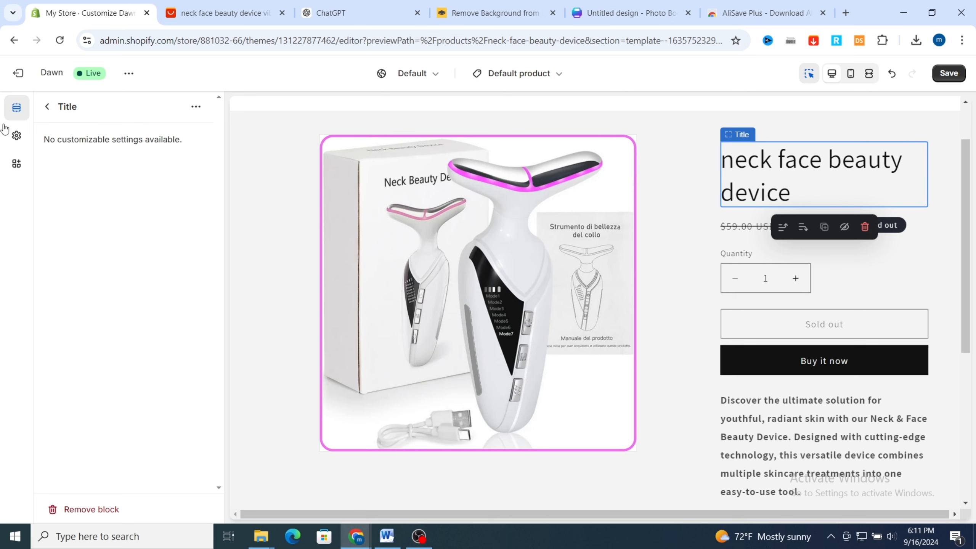
pyautogui.click(47, 108)
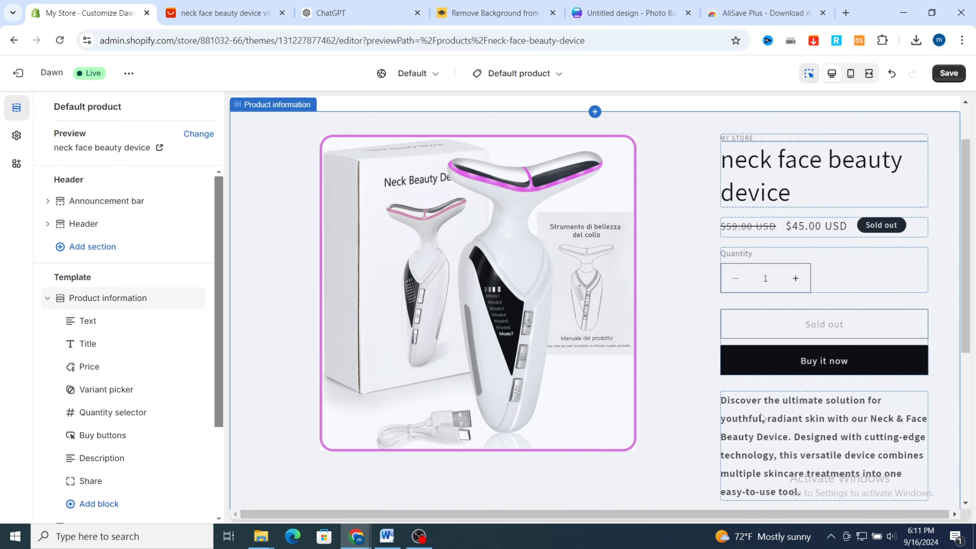
# Remove the Share block below the product description
pyautogui.scroll(-2, 803, 414)
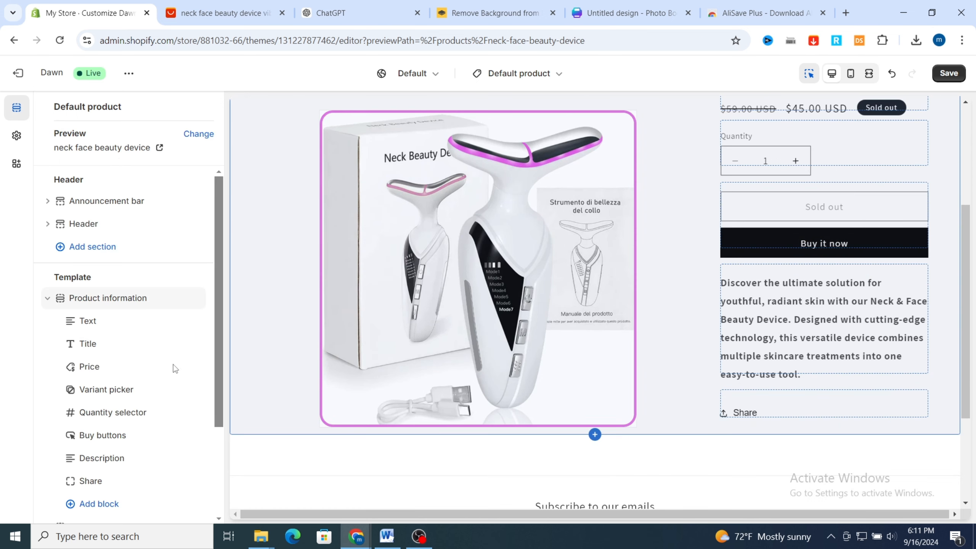
pyautogui.click(742, 412)
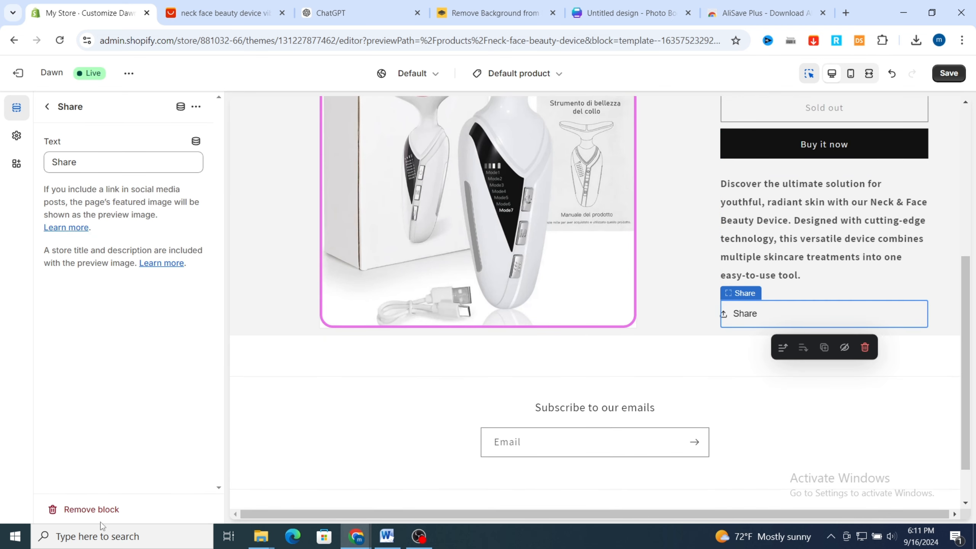
pyautogui.click(92, 510)
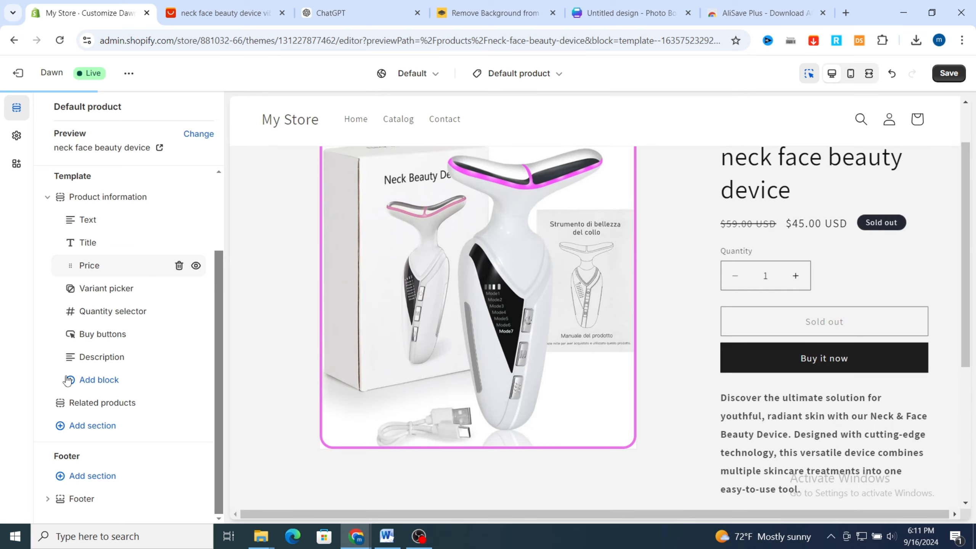
# Add three collapsible row blocks below the description in the Product information section
pyautogui.click(84, 380)
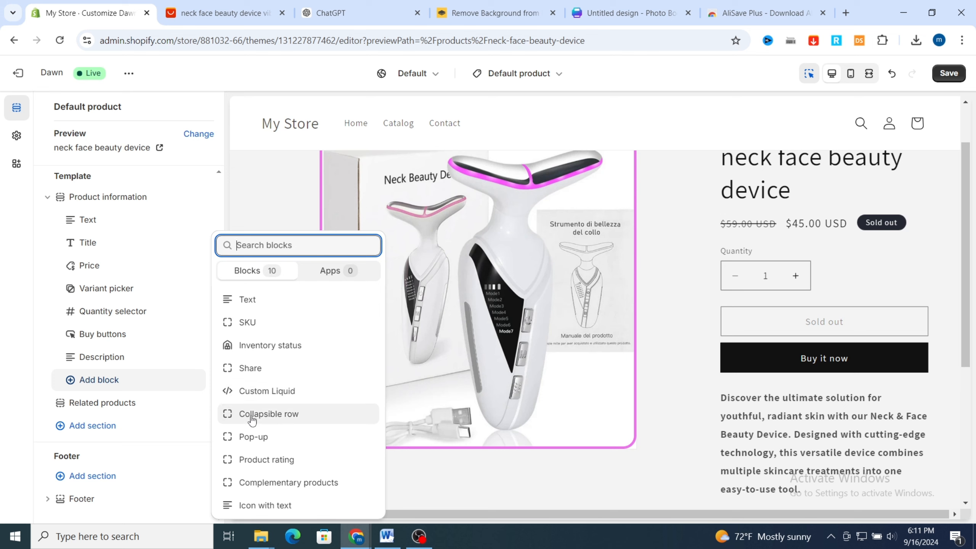
pyautogui.click(252, 420)
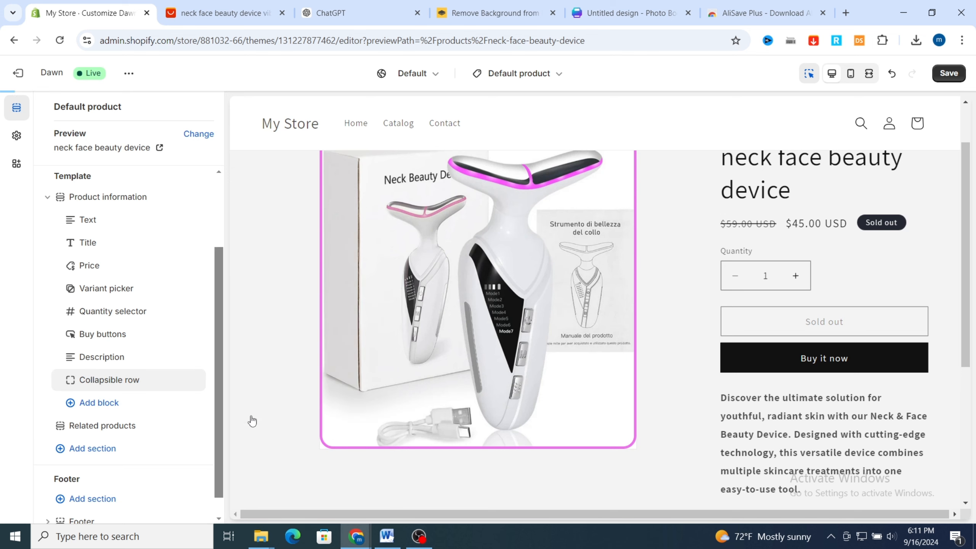
pyautogui.click(96, 403)
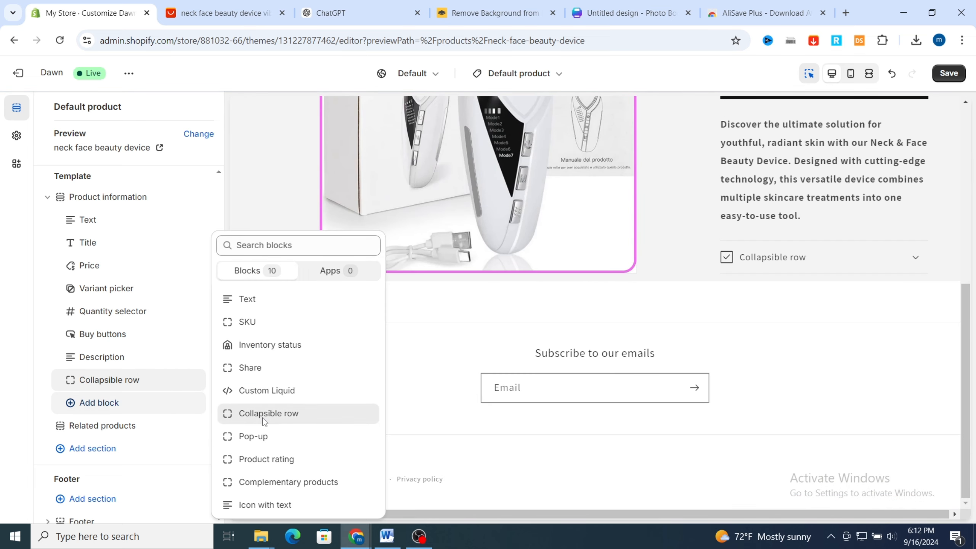
pyautogui.click(266, 421)
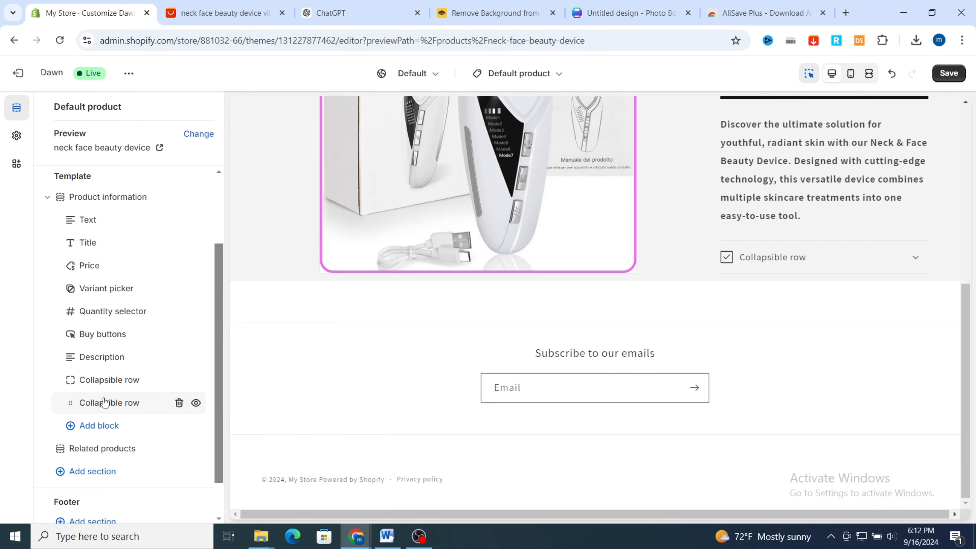
pyautogui.click(76, 425)
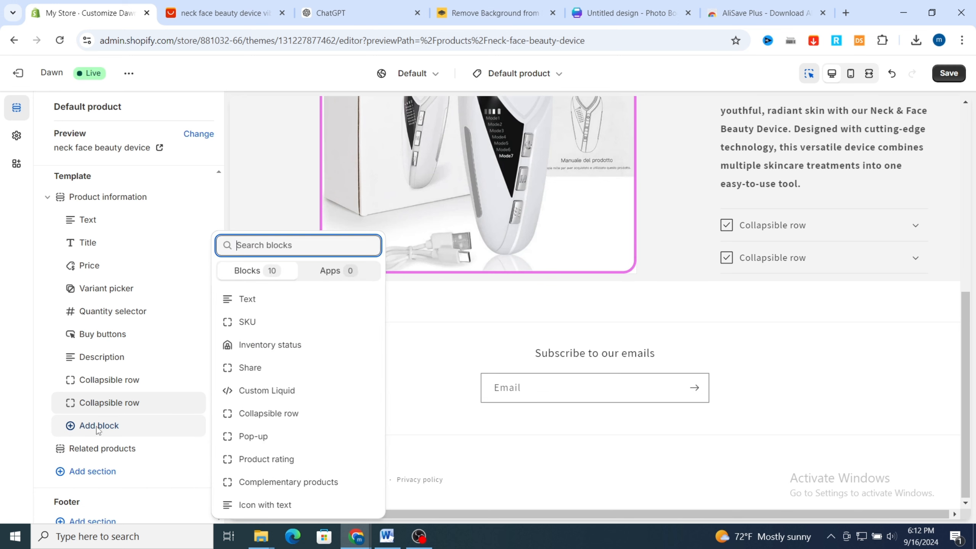
pyautogui.click(256, 417)
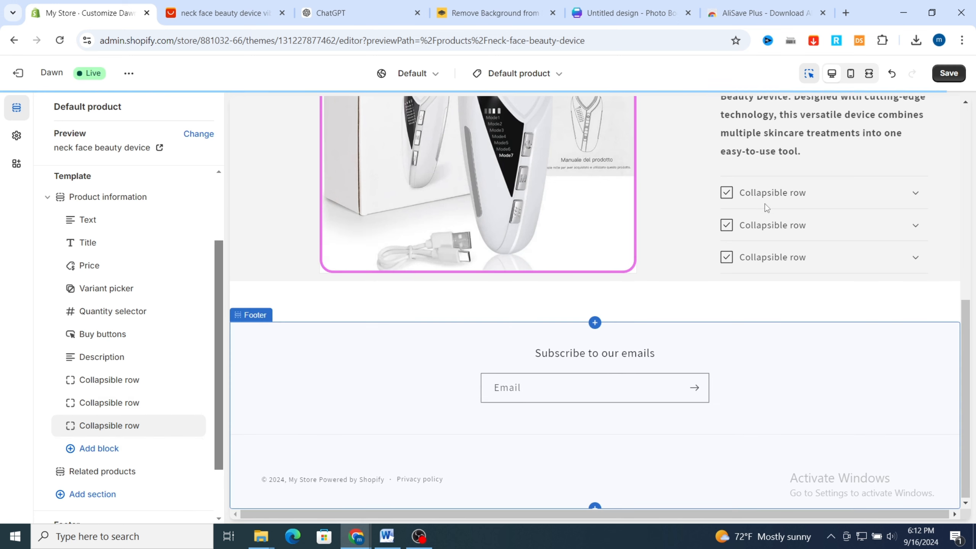
# Open the first collapsible row's settings and copy the feature name "Multi-Mode Functionality" from the product description in ChatGPT
pyautogui.click(801, 196)
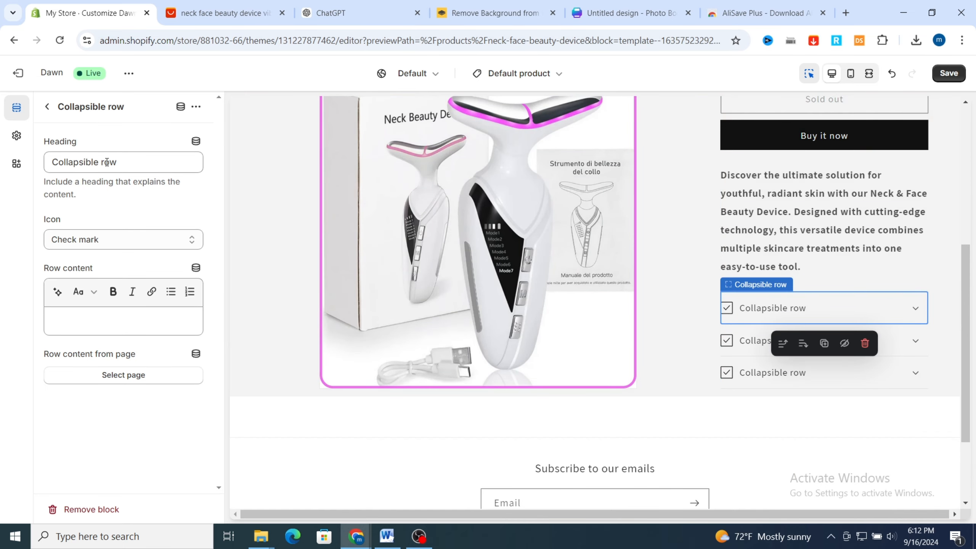
pyautogui.click(352, 22)
pyautogui.scroll(-2, 340, 255)
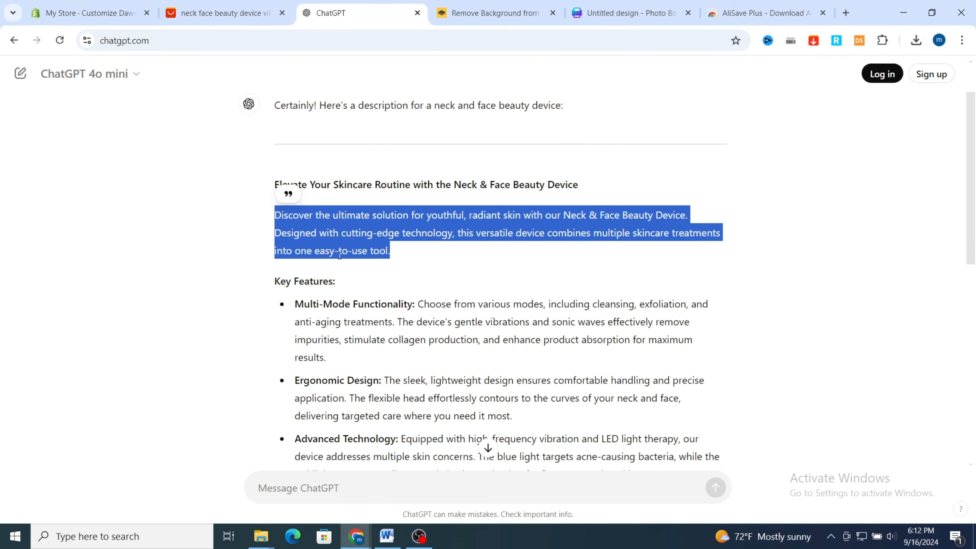
pyautogui.scroll(2, 522, 205)
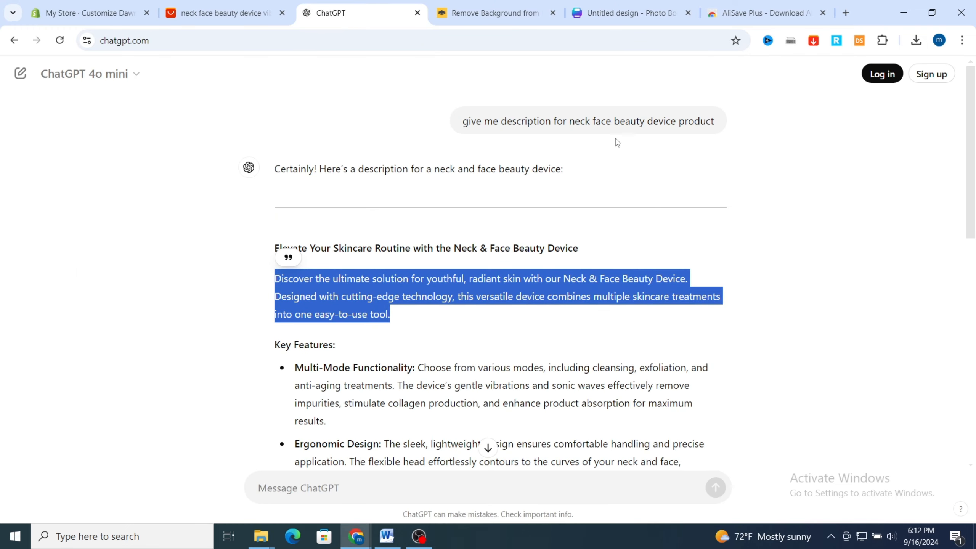
pyautogui.click(847, 306)
pyautogui.scroll(-4, 847, 306)
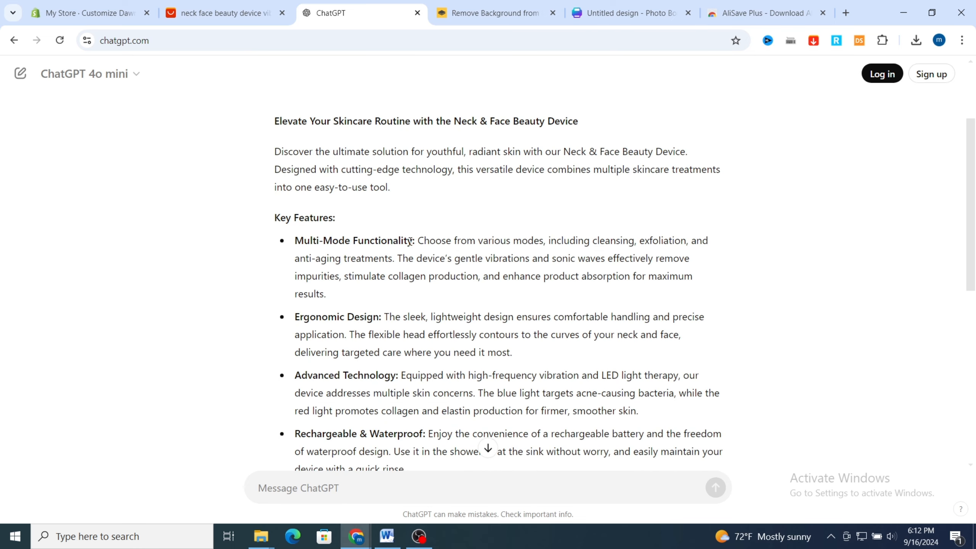
pyautogui.moveTo(408, 240)
pyautogui.mouseDown()
pyautogui.moveTo(339, 240)
pyautogui.moveTo(402, 244)
pyautogui.mouseUp()
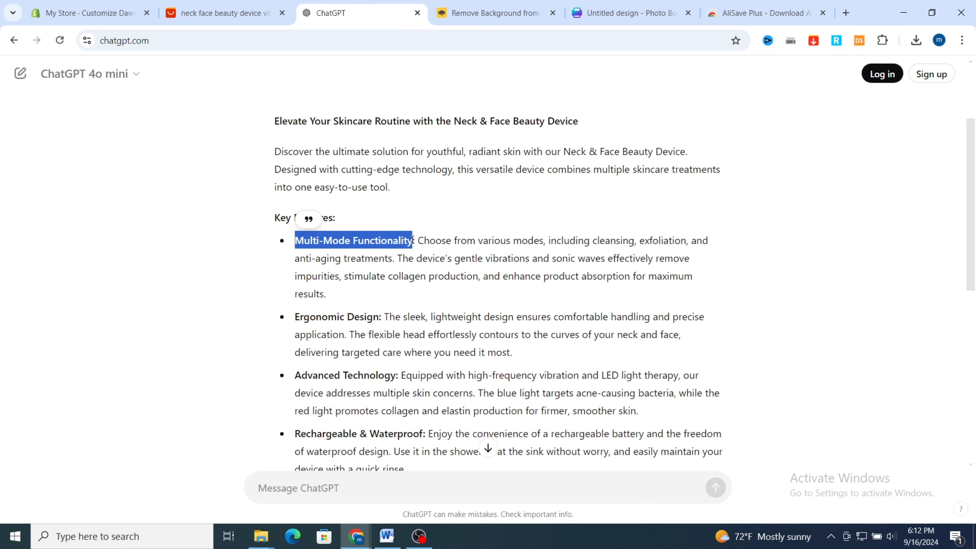
# Back in the Shopify theme editor, set the first collapsible row's heading to "Multi-Mode Functionality" and its icon to Plant
pyautogui.click(74, 15)
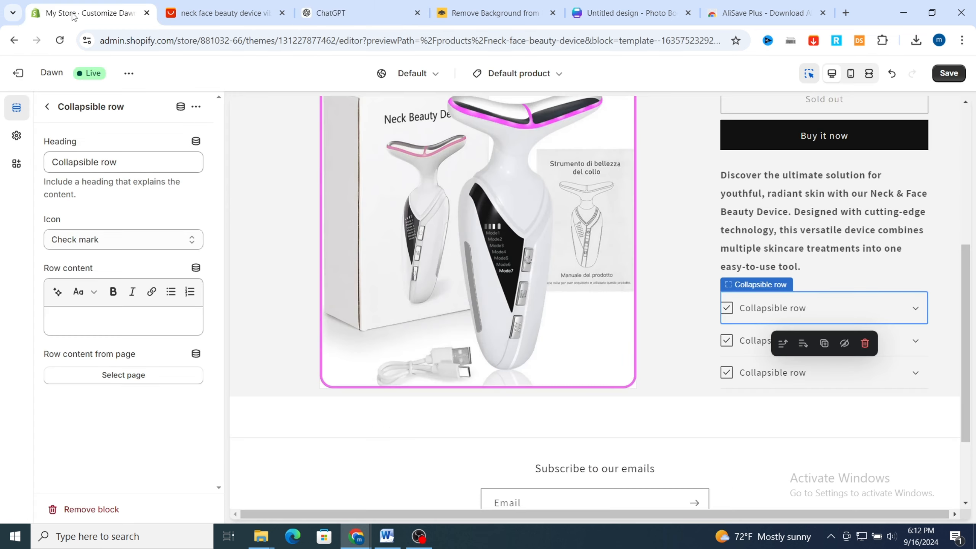
pyautogui.tripleClick(95, 161)
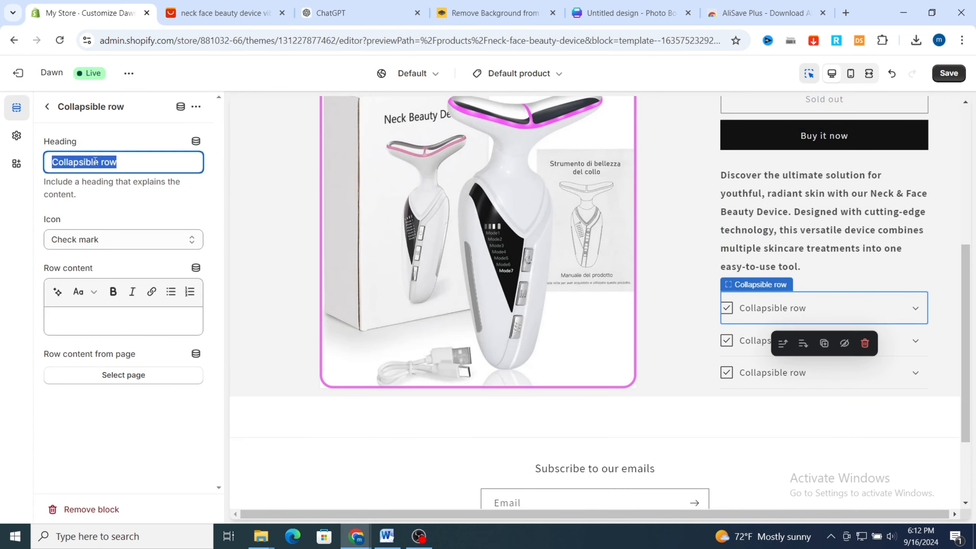
pyautogui.write('Multi-Mode Functionality')
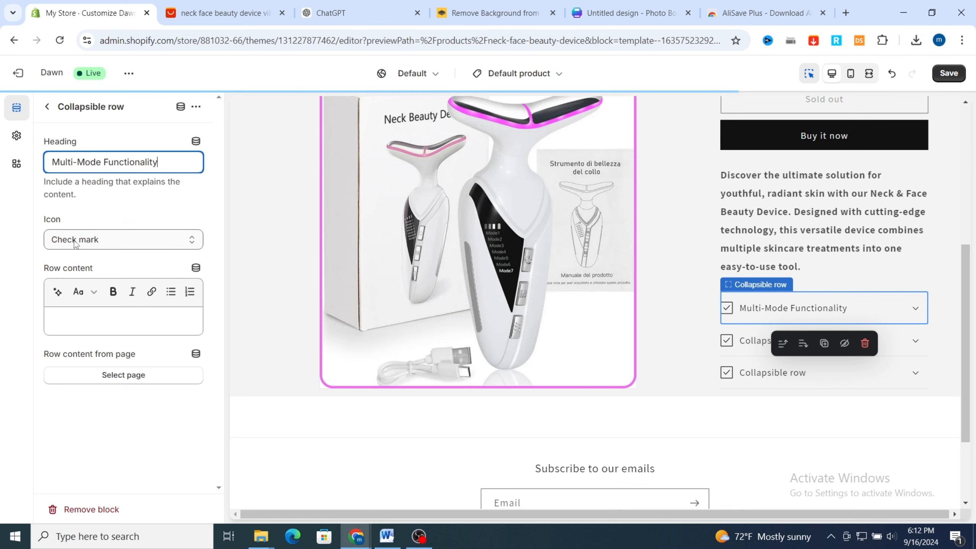
pyautogui.click(75, 241)
pyautogui.scroll(-3, 64, 424)
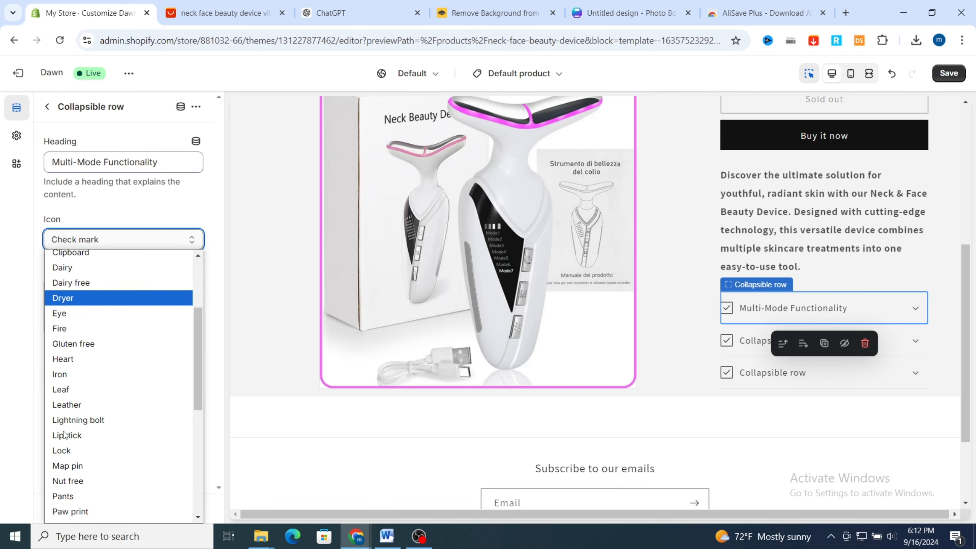
pyautogui.scroll(-5, 63, 434)
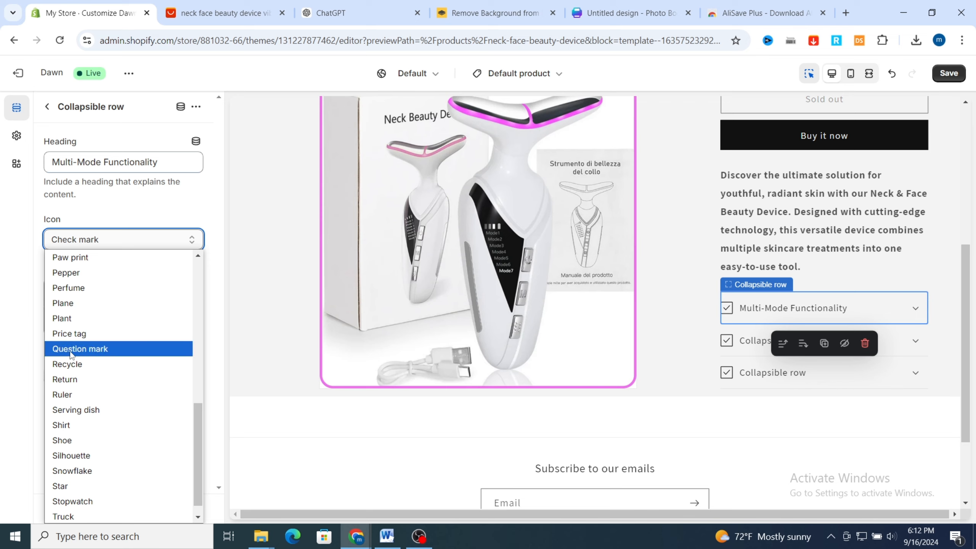
pyautogui.click(66, 319)
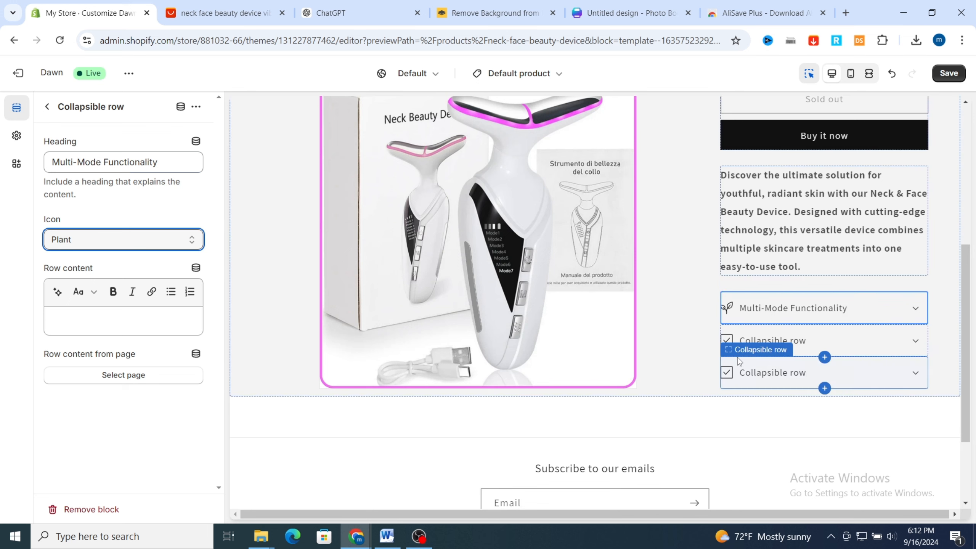
# Set the last collapsible row's heading to "free shipping" and its icon to Truck
pyautogui.click(759, 351)
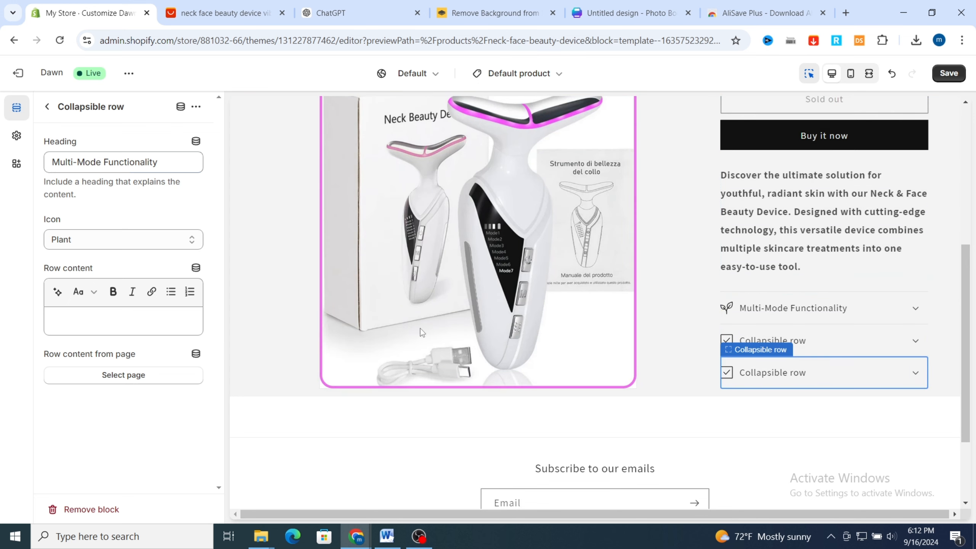
pyautogui.tripleClick(77, 161)
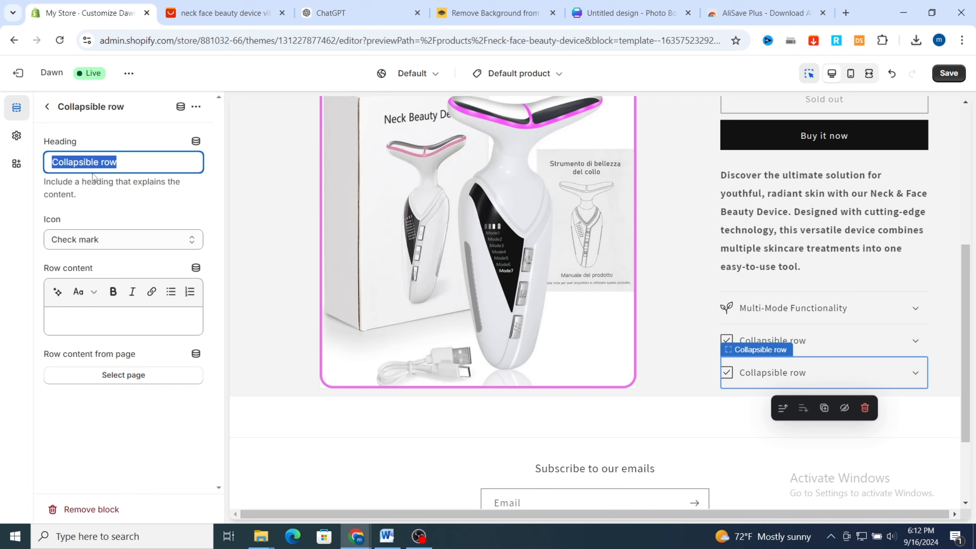
pyautogui.write('ree shipping')
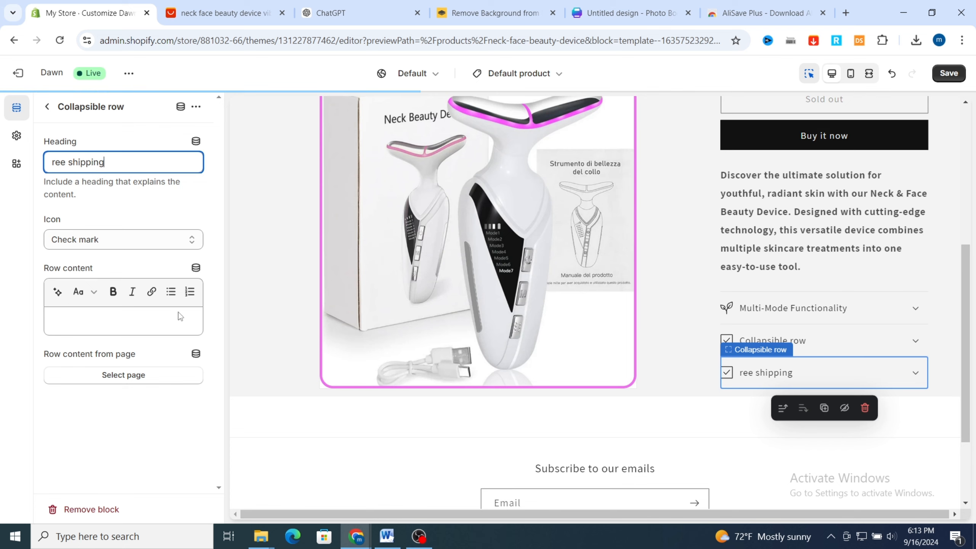
pyautogui.write('f')
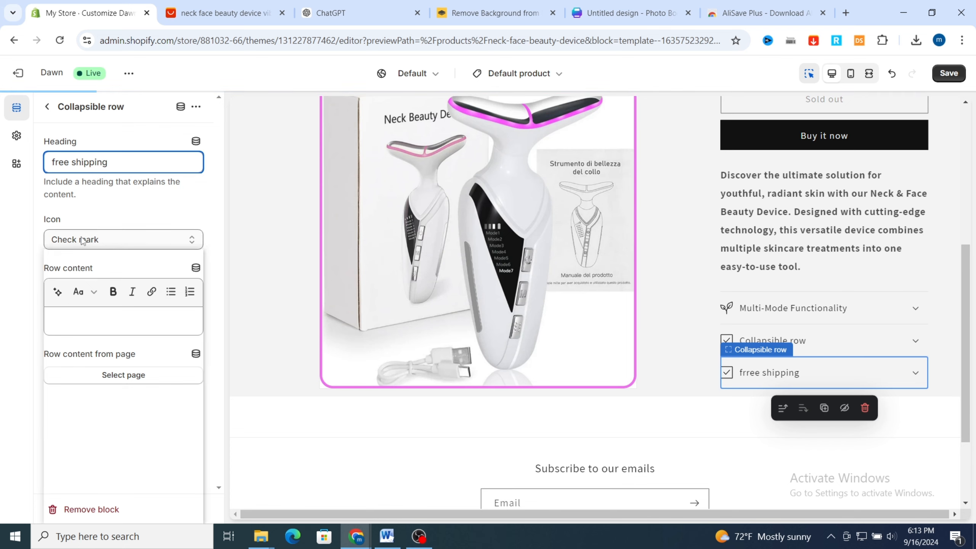
pyautogui.click(123, 239)
pyautogui.scroll(-10, 115, 385)
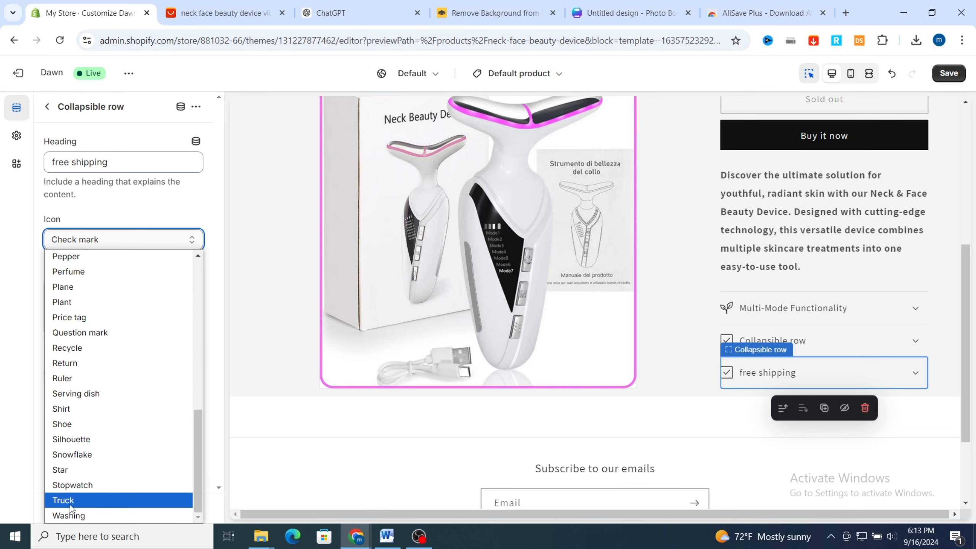
pyautogui.click(83, 501)
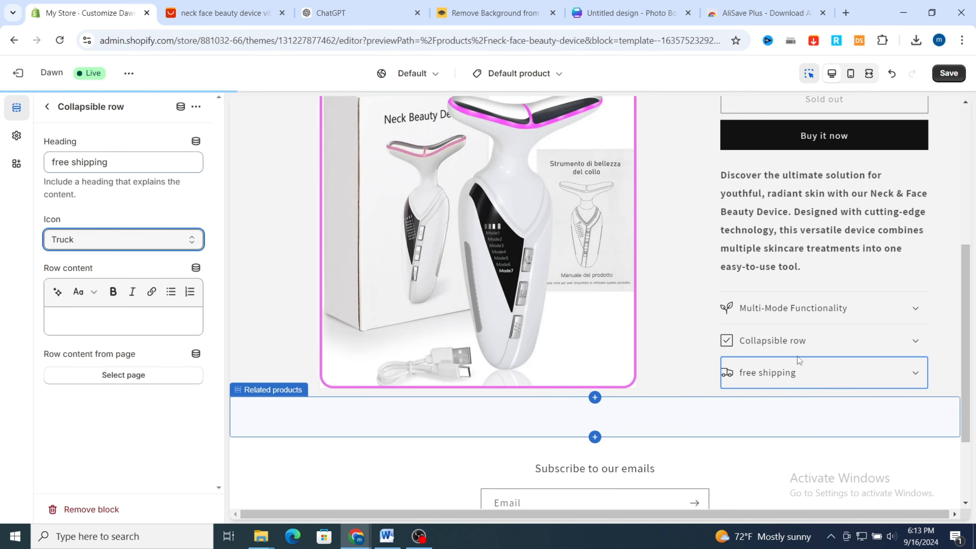
# Remove the unused middle collapsible row and review the product page preview around the quantity selector
pyautogui.click(841, 340)
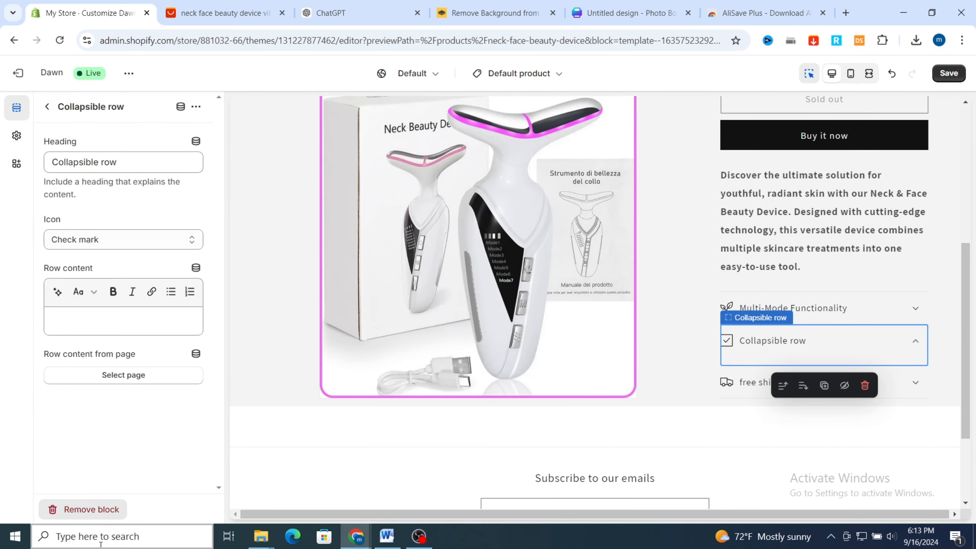
pyautogui.click(92, 509)
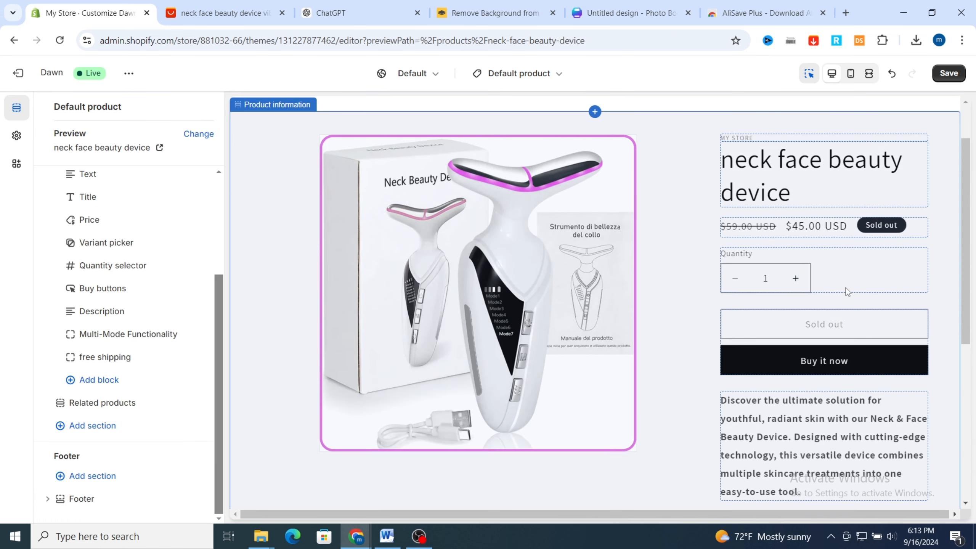
pyautogui.click(832, 265)
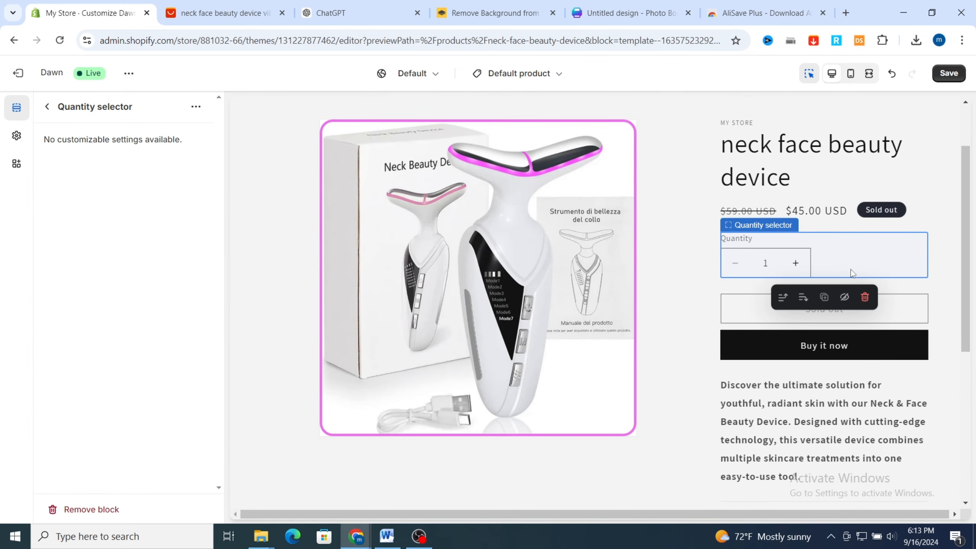
pyautogui.scroll(-2, 623, 331)
pyautogui.scroll(3, 622, 311)
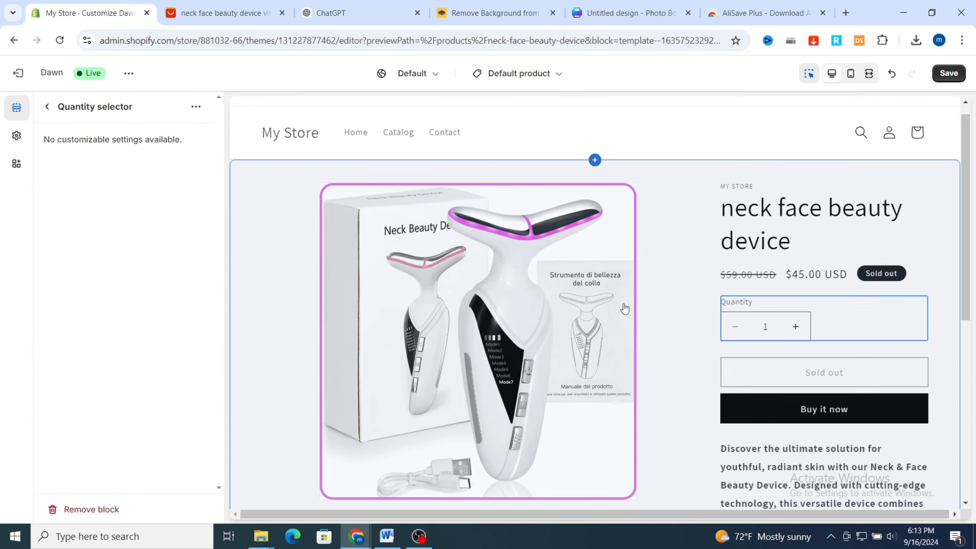
# Set the header's desktop logo position to Top center and its sticky header option to None
pyautogui.click(487, 140)
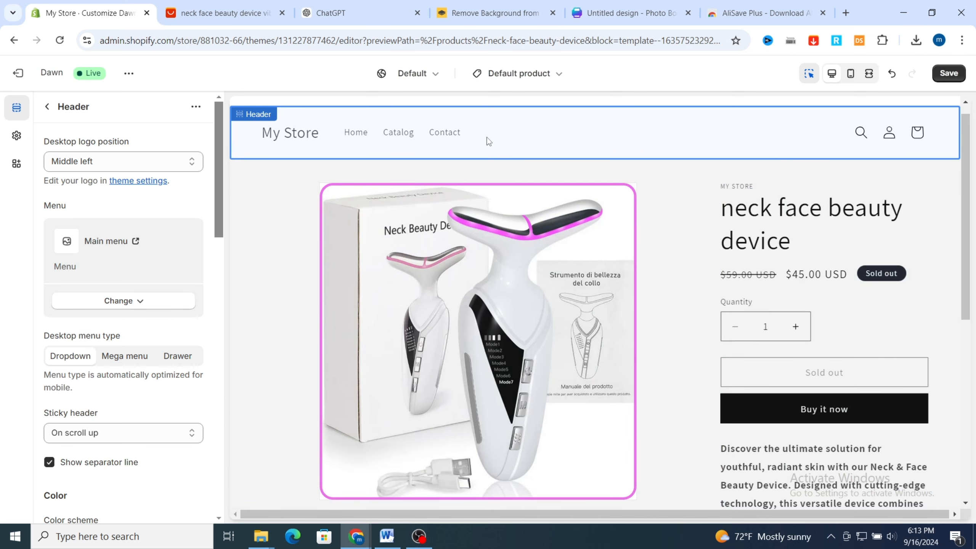
pyautogui.click(135, 171)
pyautogui.click(101, 194)
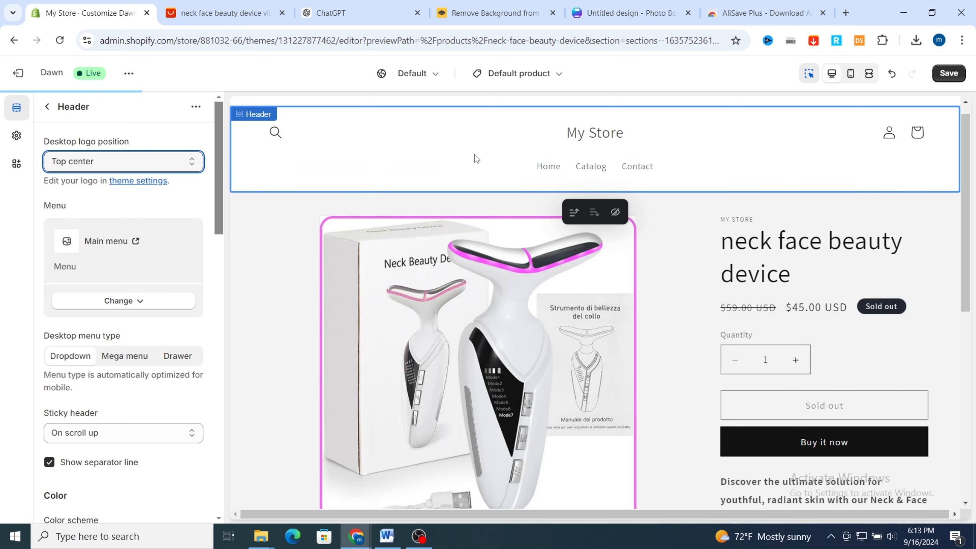
pyautogui.scroll(-3, 154, 284)
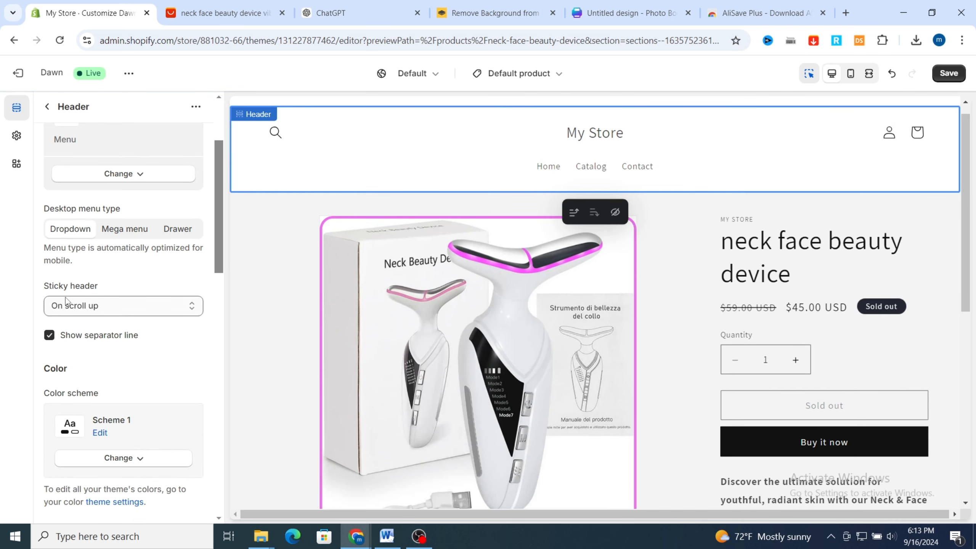
pyautogui.click(66, 304)
pyautogui.click(68, 323)
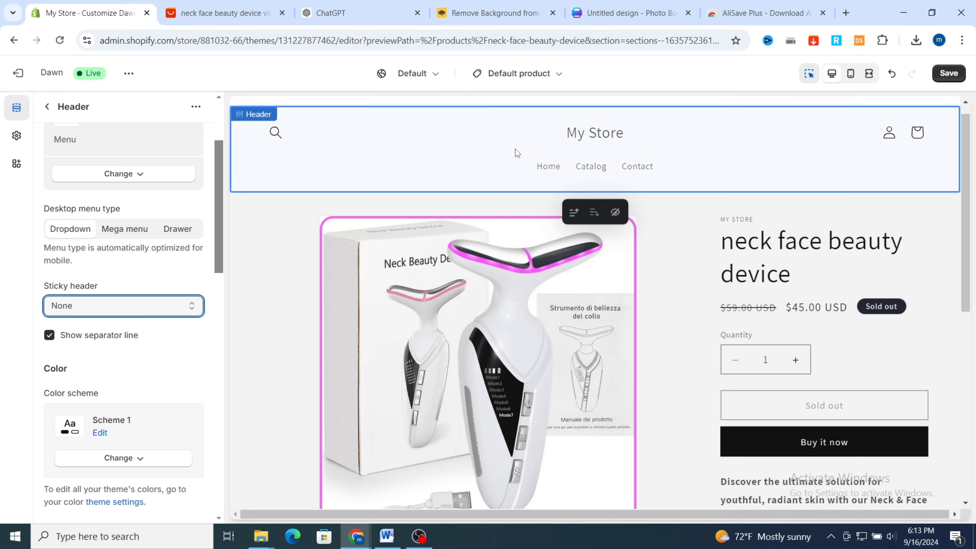
pyautogui.scroll(2, 154, 201)
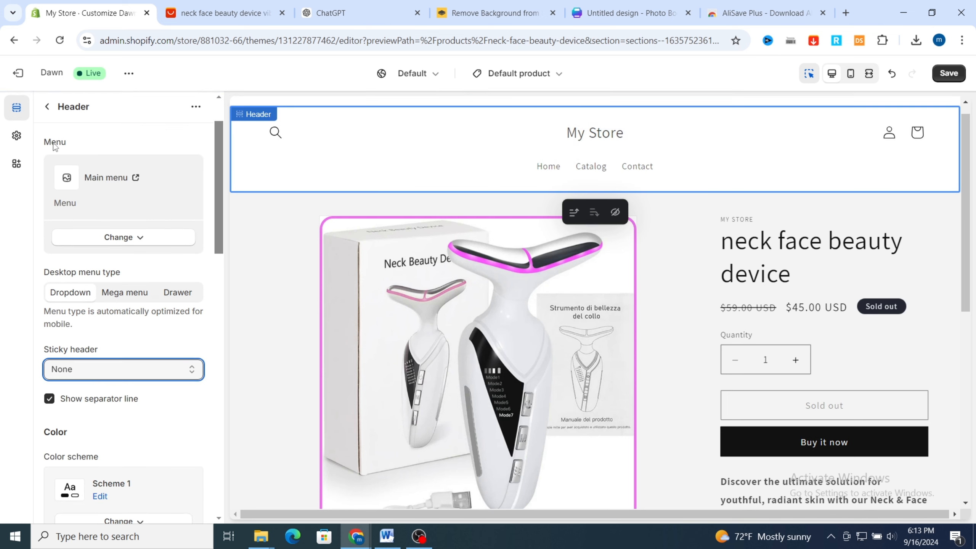
# Change the announcement bar's color scheme to Scheme 3
pyautogui.click(538, 112)
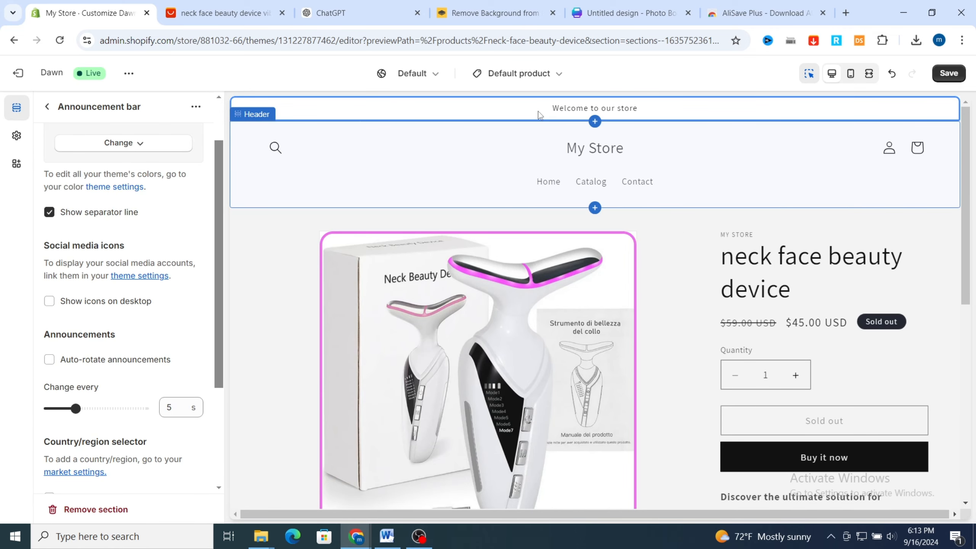
pyautogui.scroll(2, 153, 150)
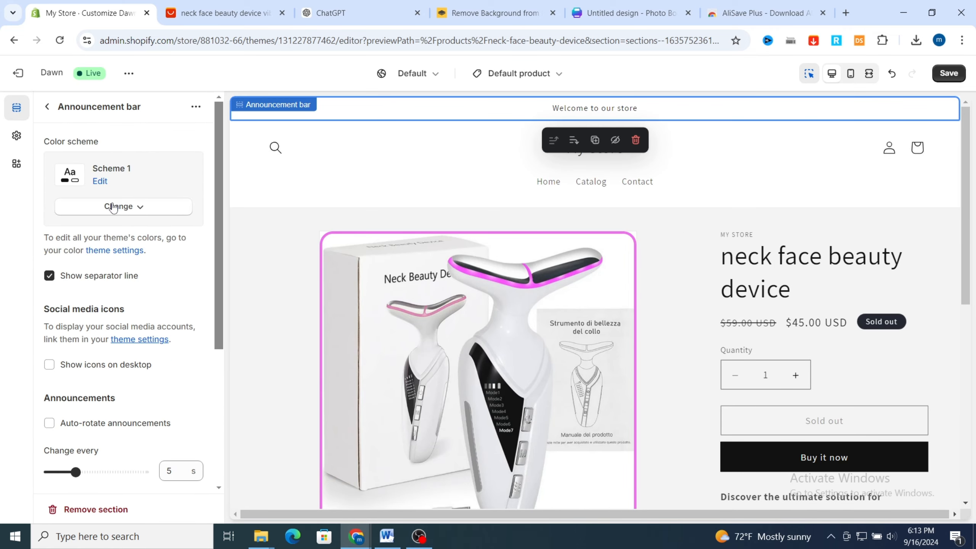
pyautogui.click(99, 181)
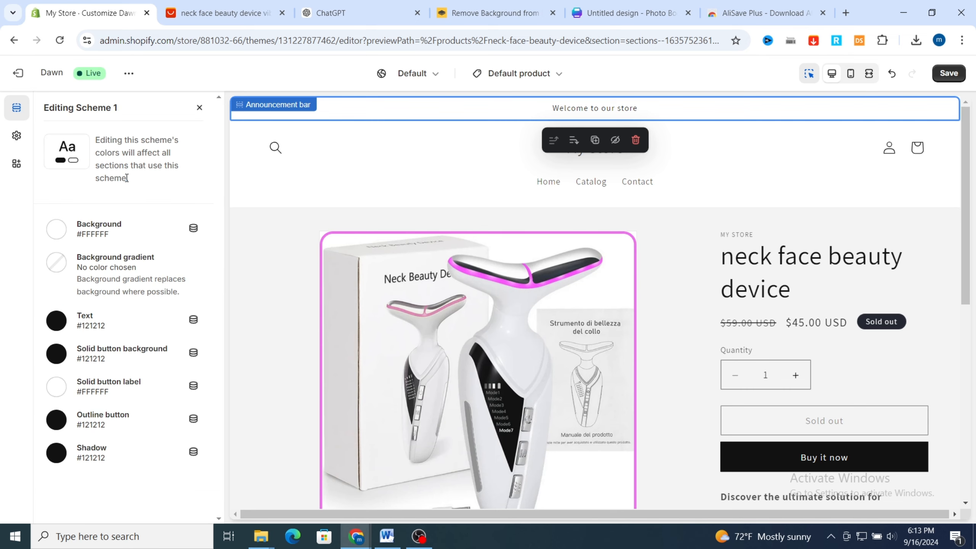
pyautogui.click(201, 109)
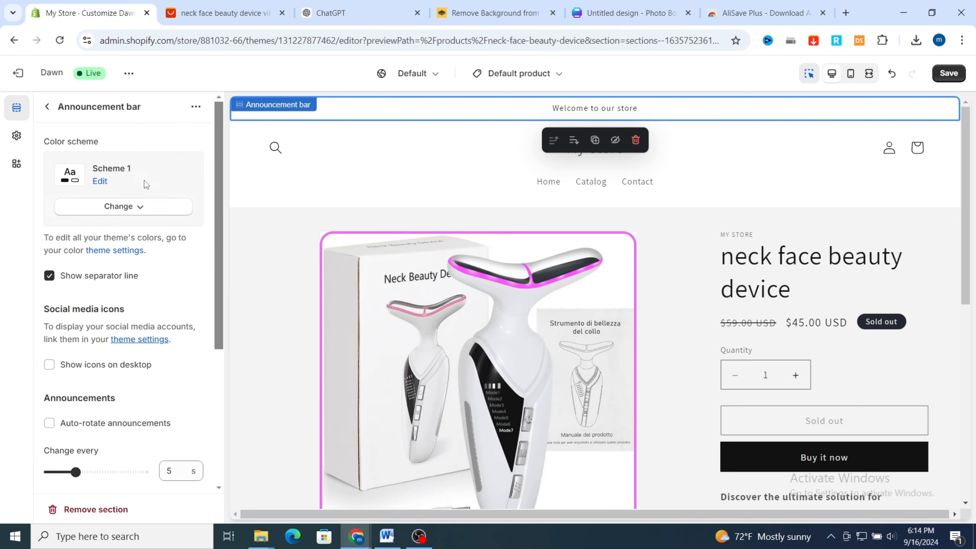
pyautogui.click(126, 215)
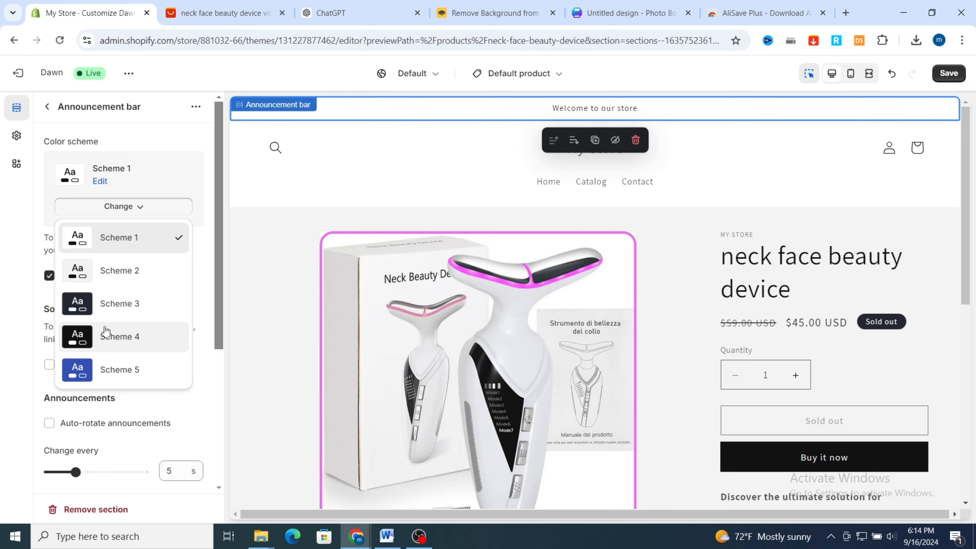
pyautogui.click(109, 305)
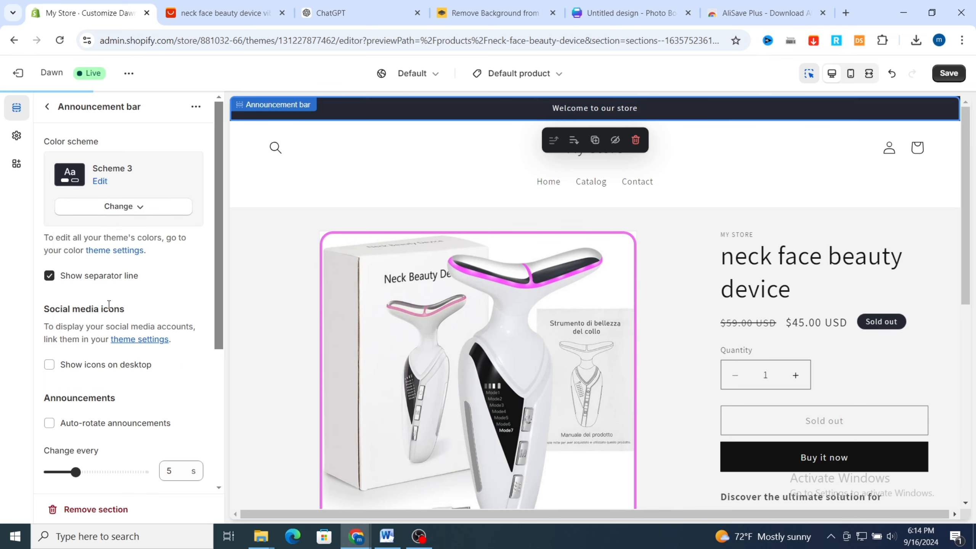
# Edit Scheme 3 and set its background color to pink-purple #D076D5
pyautogui.click(99, 181)
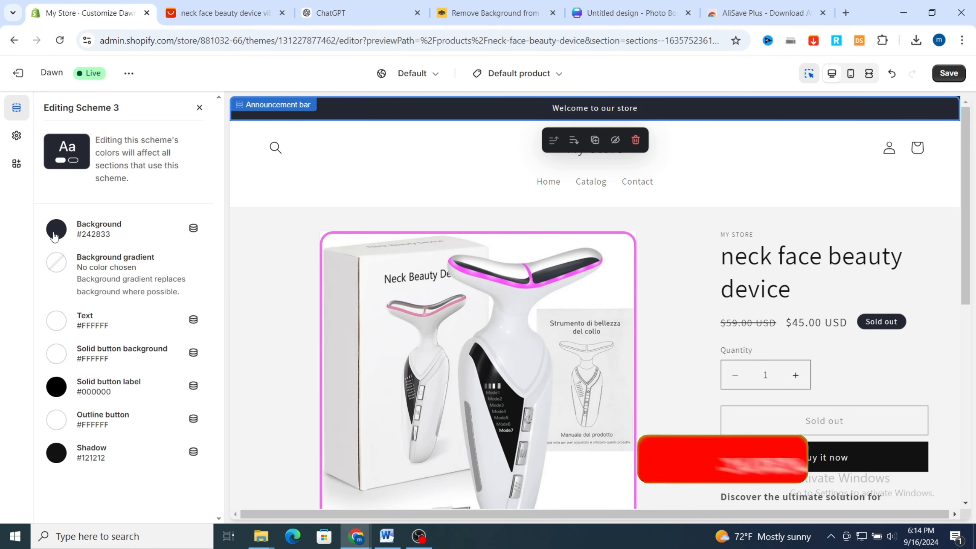
pyautogui.click(56, 236)
pyautogui.click(73, 298)
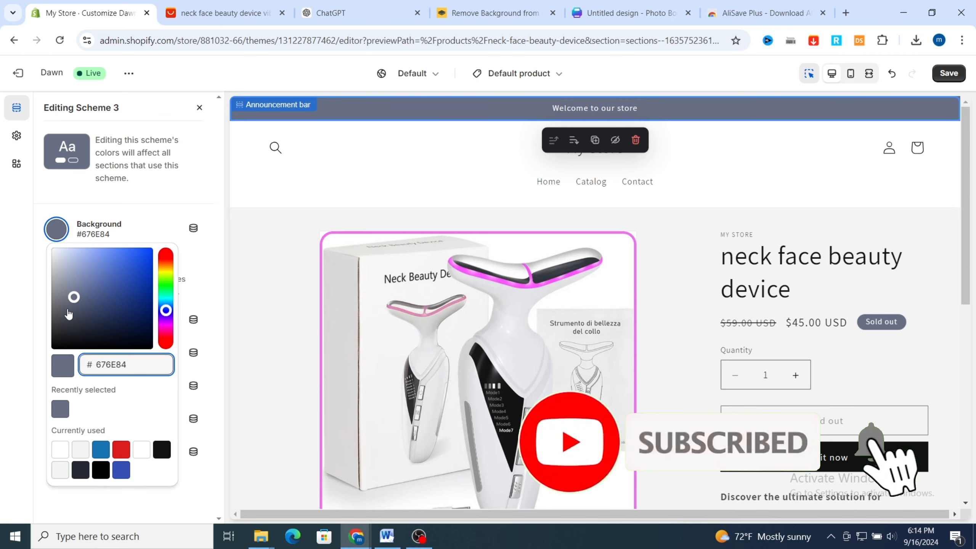
pyautogui.click(165, 322)
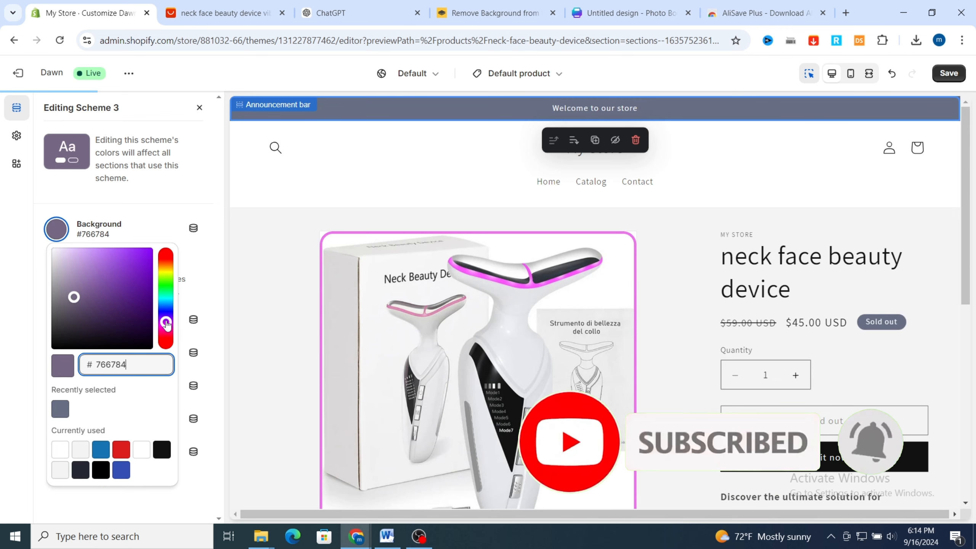
pyautogui.click(76, 280)
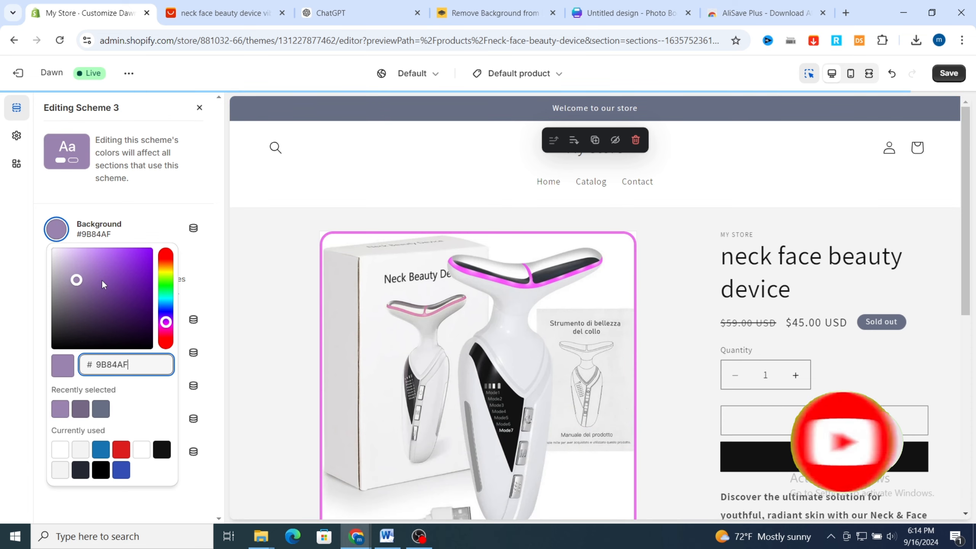
pyautogui.click(99, 279)
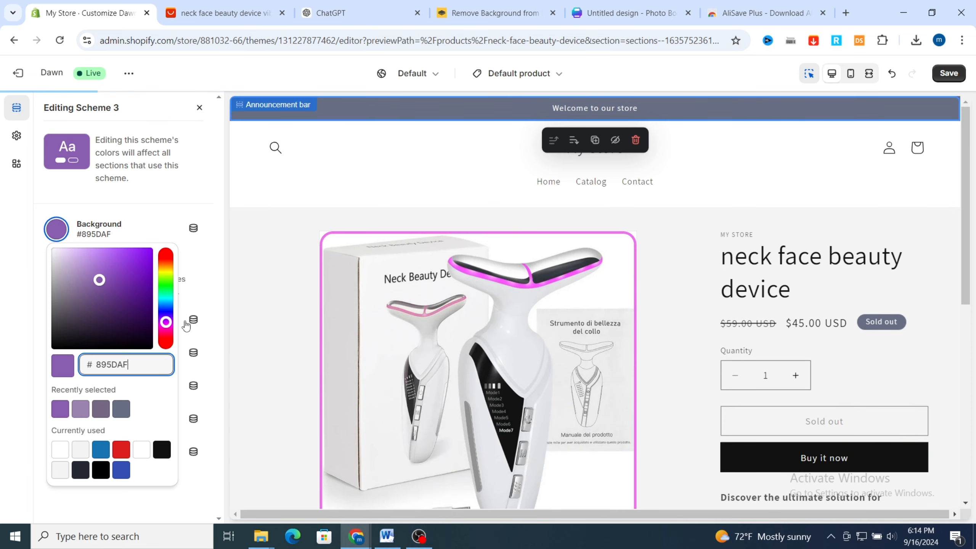
pyautogui.click(166, 327)
pyautogui.click(97, 266)
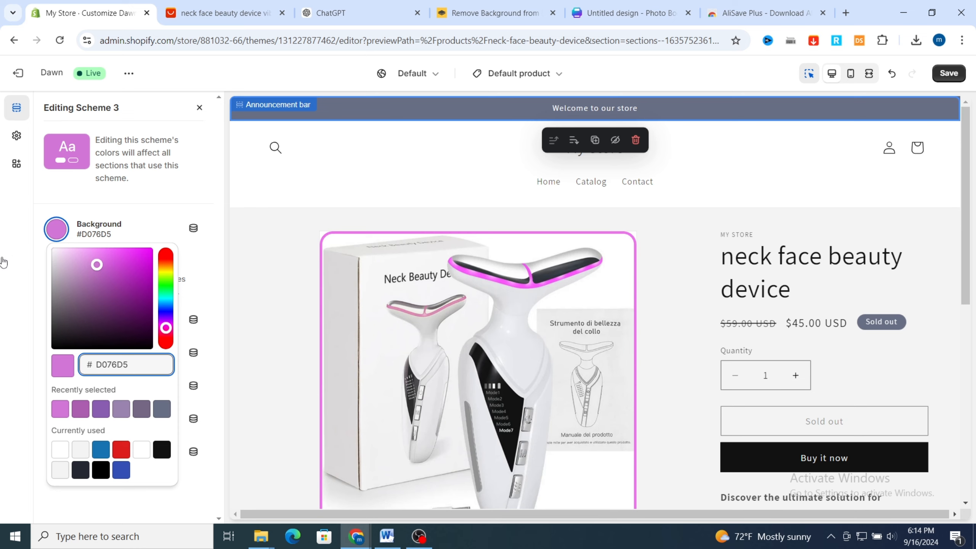
pyautogui.click(15, 258)
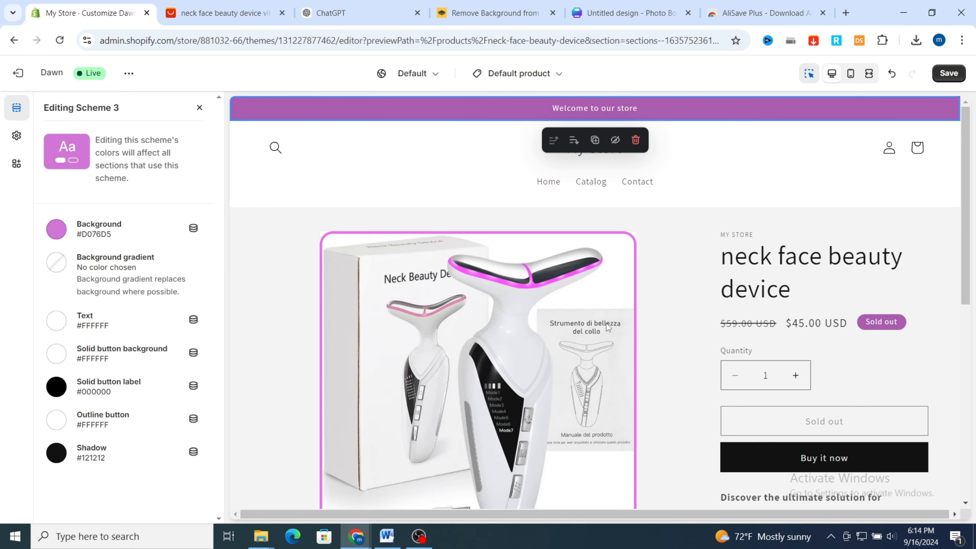
# Add an Icon with text block below the free shipping row of the product information and open its settings
pyautogui.scroll(-6, 815, 227)
pyautogui.scroll(-3, 695, 361)
pyautogui.scroll(5, 695, 361)
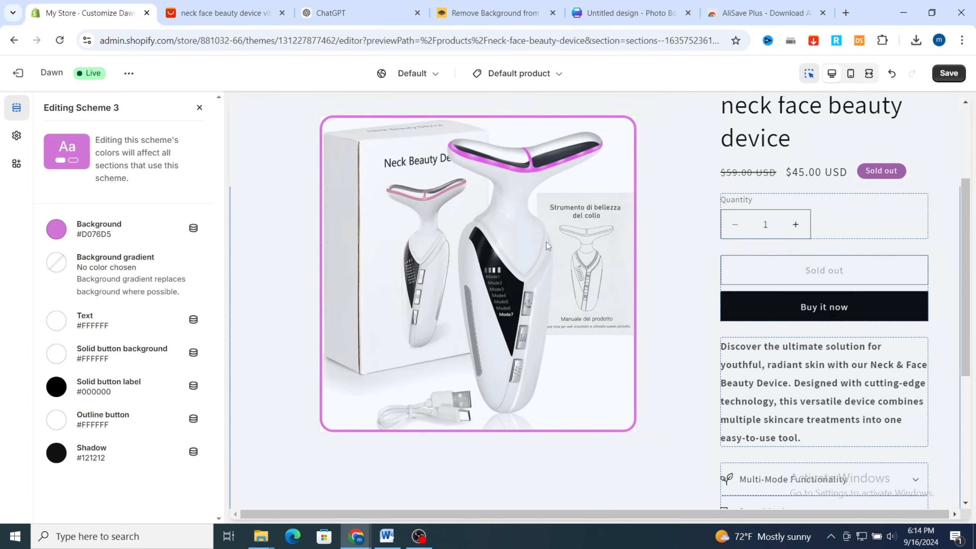
pyautogui.scroll(-3, 621, 203)
pyautogui.scroll(-1, 622, 204)
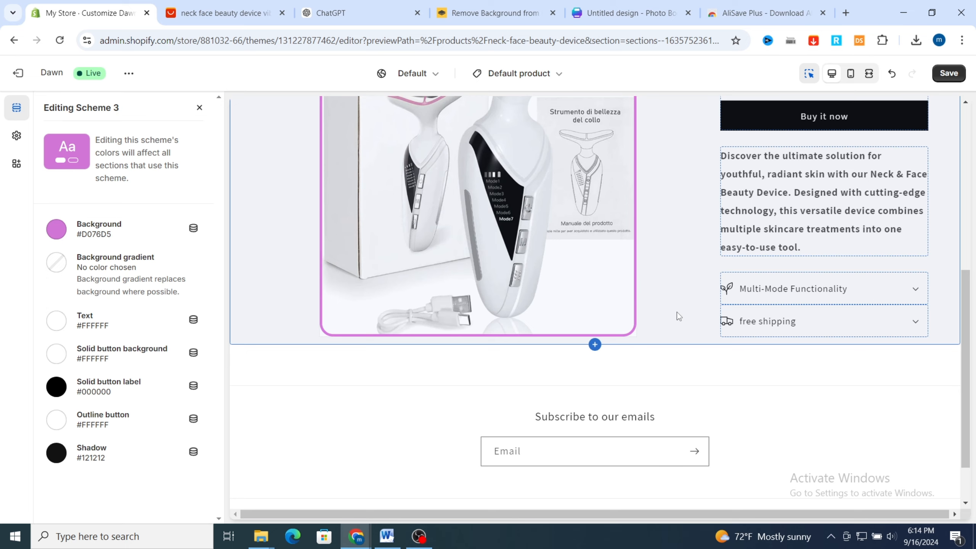
pyautogui.scroll(5, 676, 313)
pyautogui.click(16, 107)
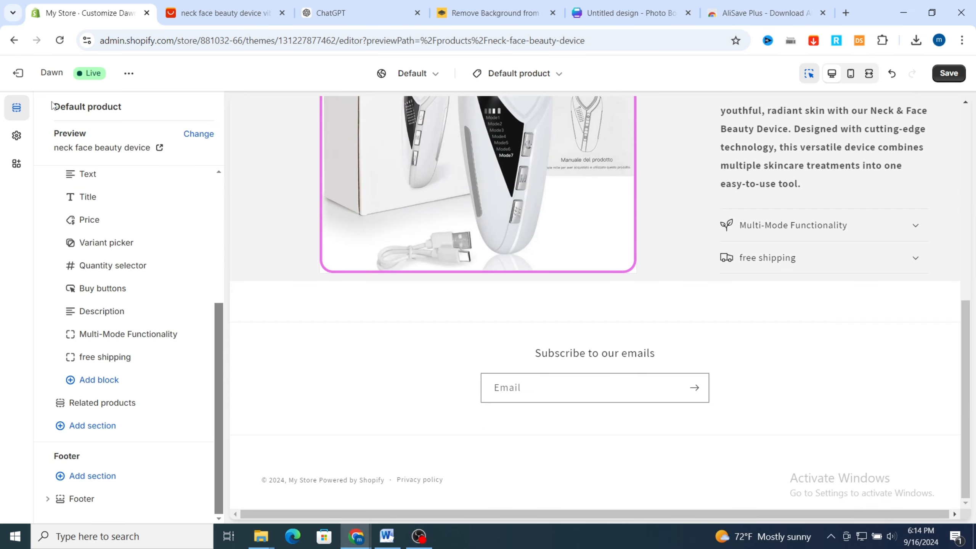
pyautogui.click(84, 378)
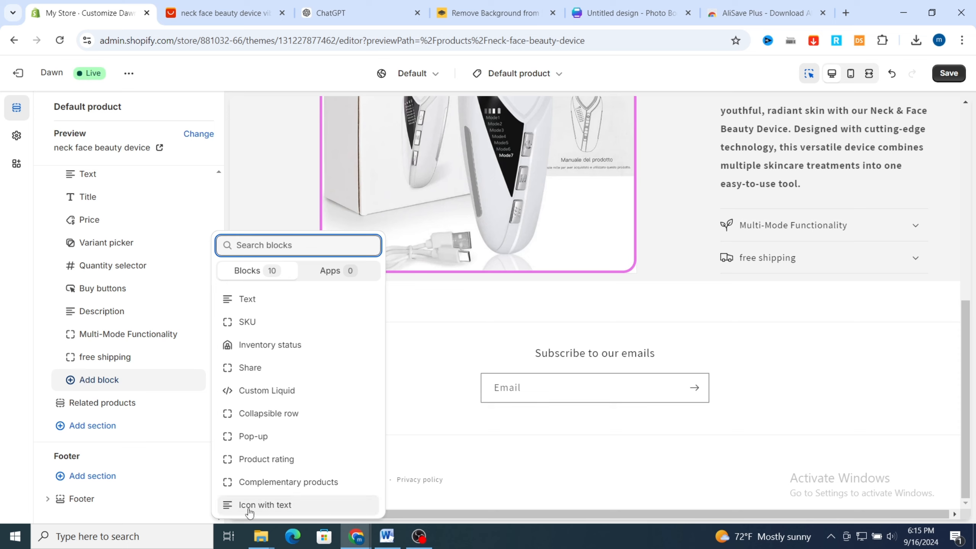
pyautogui.click(260, 504)
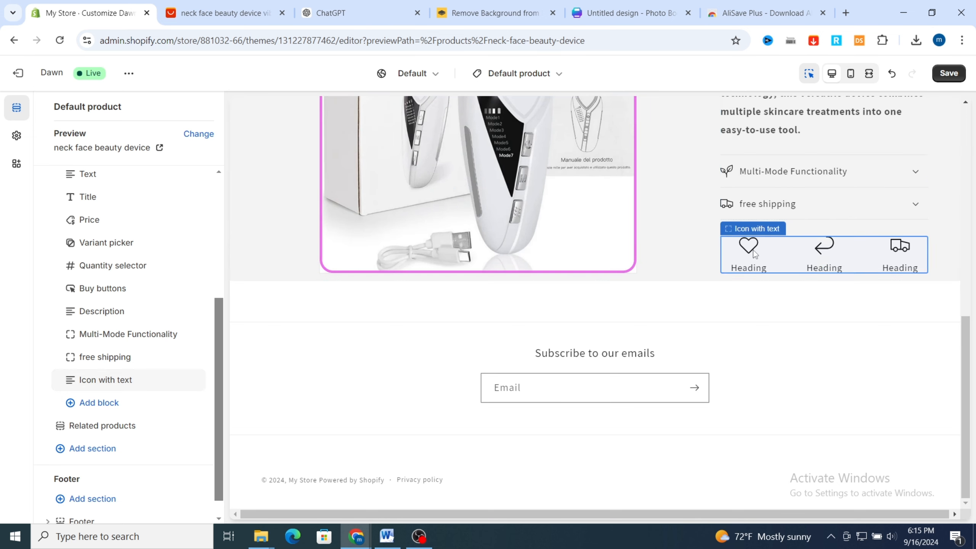
pyautogui.click(106, 379)
pyautogui.scroll(-2, 100, 223)
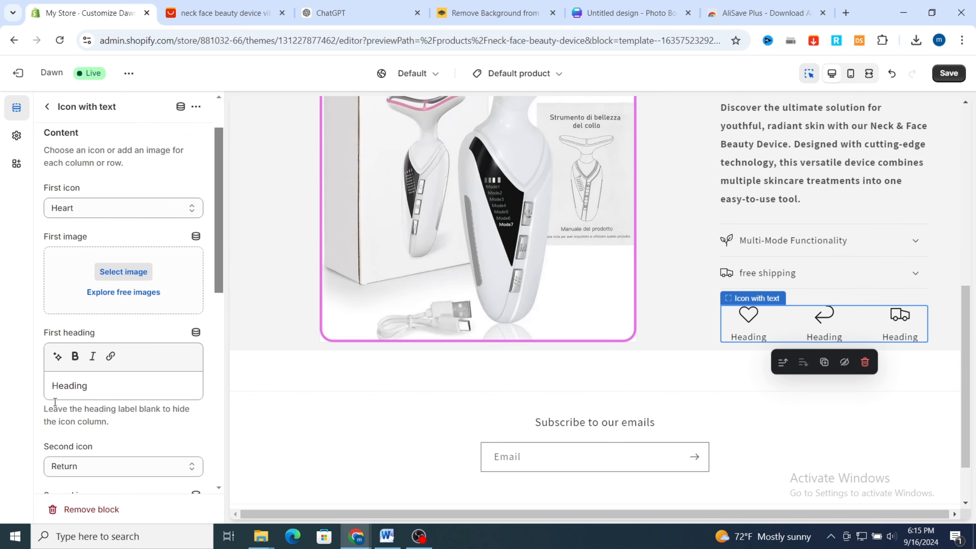
# Rephrase the icon block's first heading with the text generator and accept the suggestion "Response Format"
pyautogui.doubleClick(76, 386)
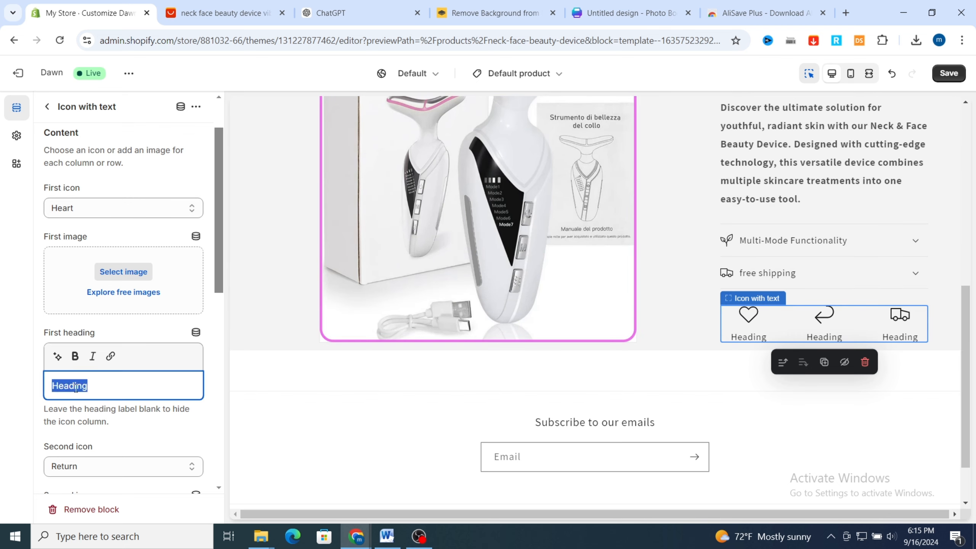
pyautogui.click(56, 359)
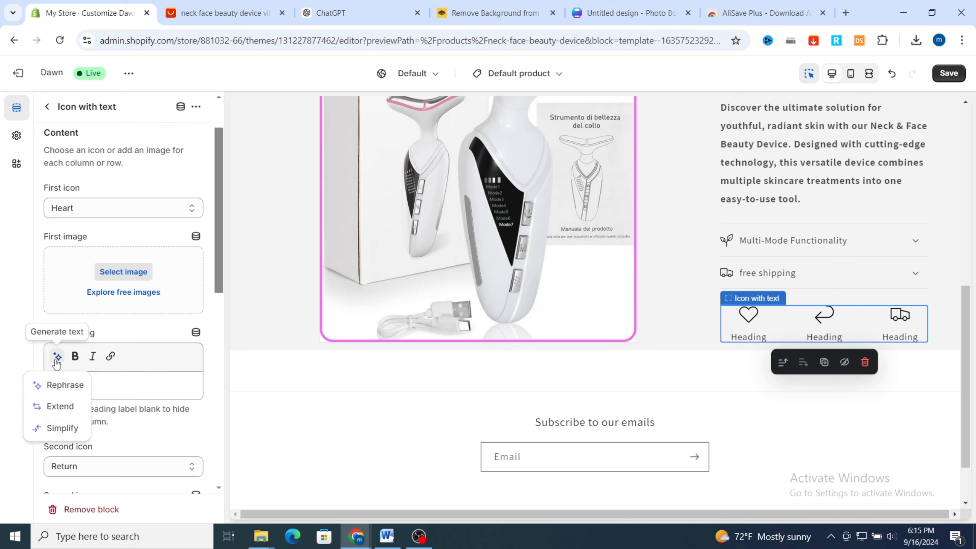
pyautogui.click(58, 385)
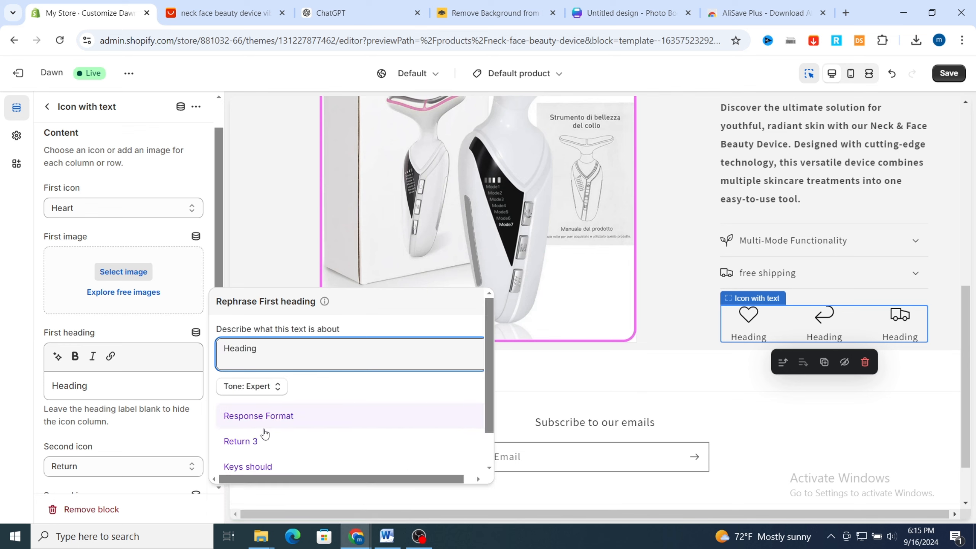
pyautogui.click(243, 415)
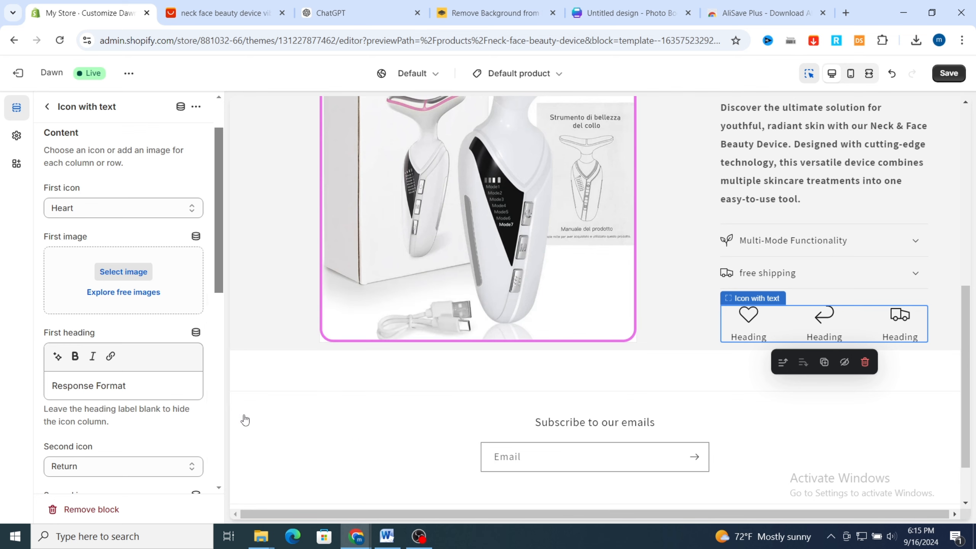
pyautogui.scroll(-3, 220, 442)
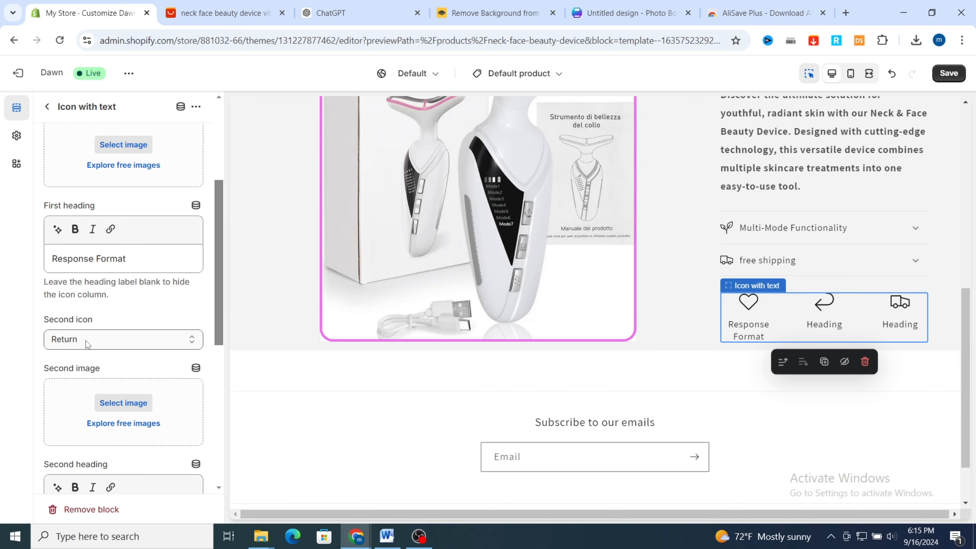
pyautogui.scroll(-2, 115, 346)
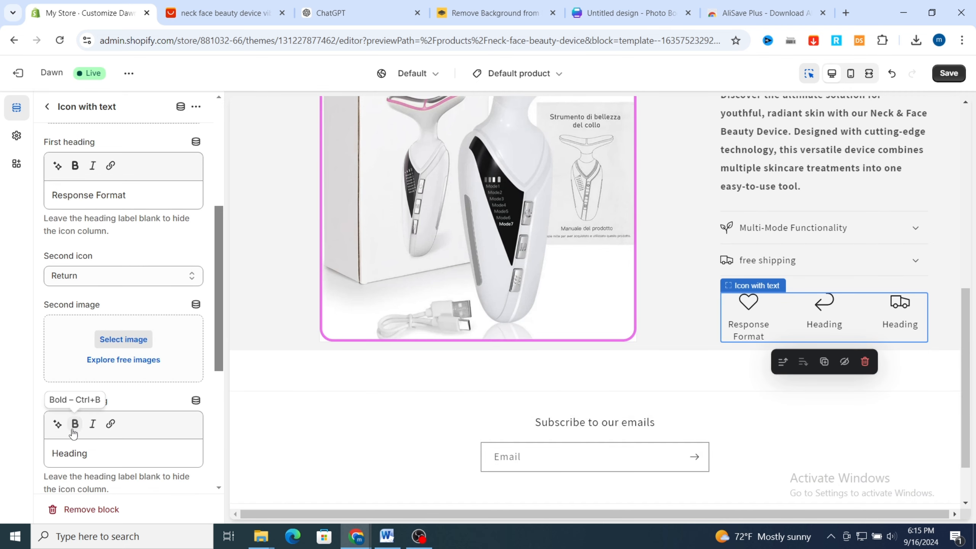
pyautogui.click(58, 454)
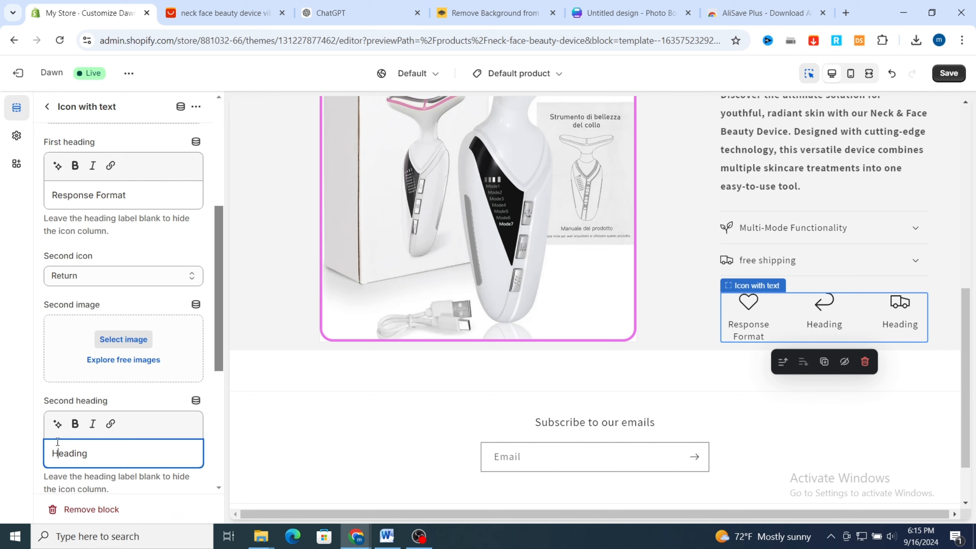
pyautogui.doubleClick(69, 457)
pyautogui.click(58, 424)
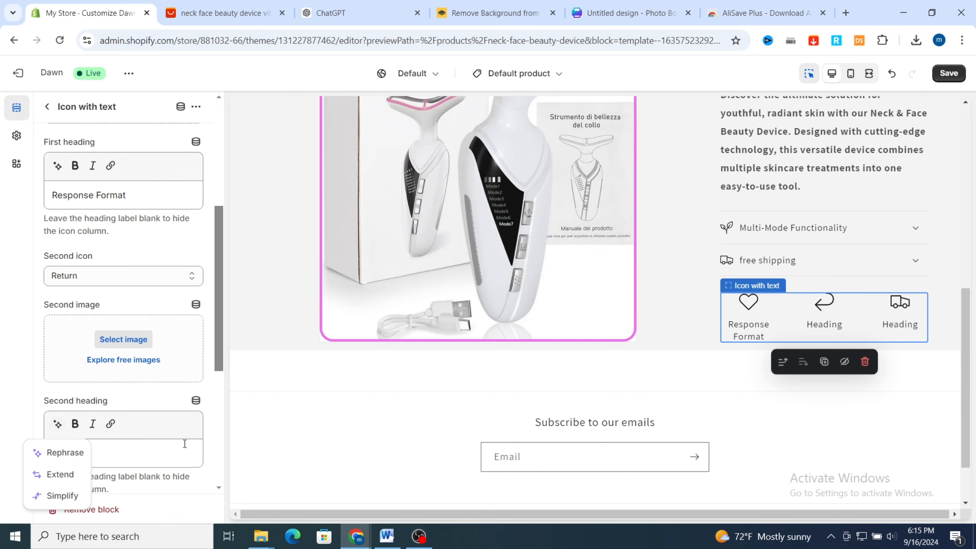
pyautogui.click(62, 452)
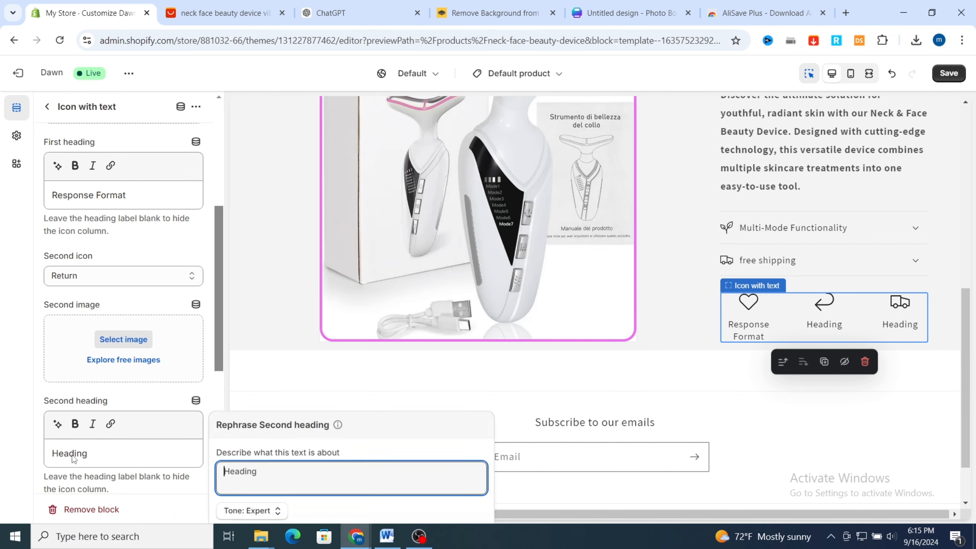
# Copy "Advanced Technology" from the key features in ChatGPT and paste it as the icon block's first heading in the Shopify theme editor
pyautogui.click(347, 5)
pyautogui.scroll(-3, 312, 348)
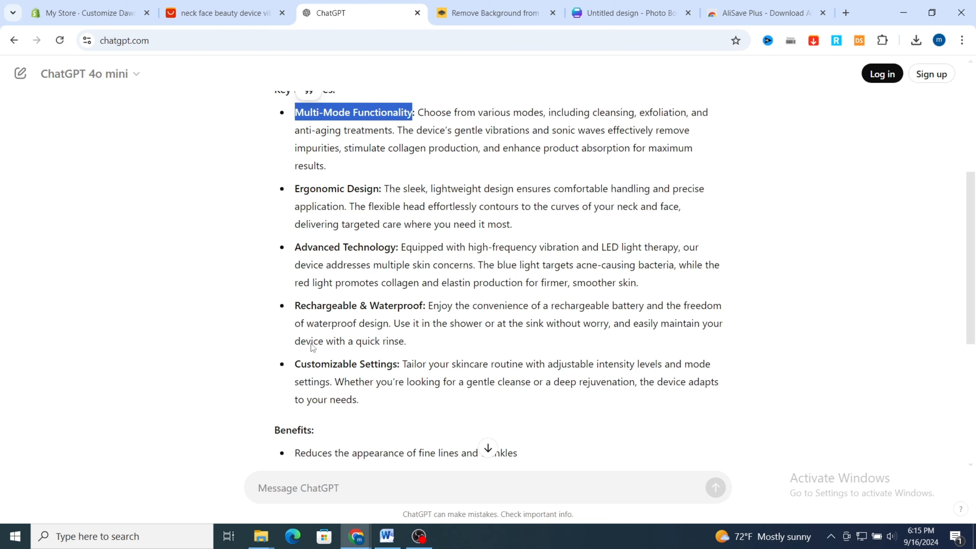
pyautogui.scroll(-5, 313, 347)
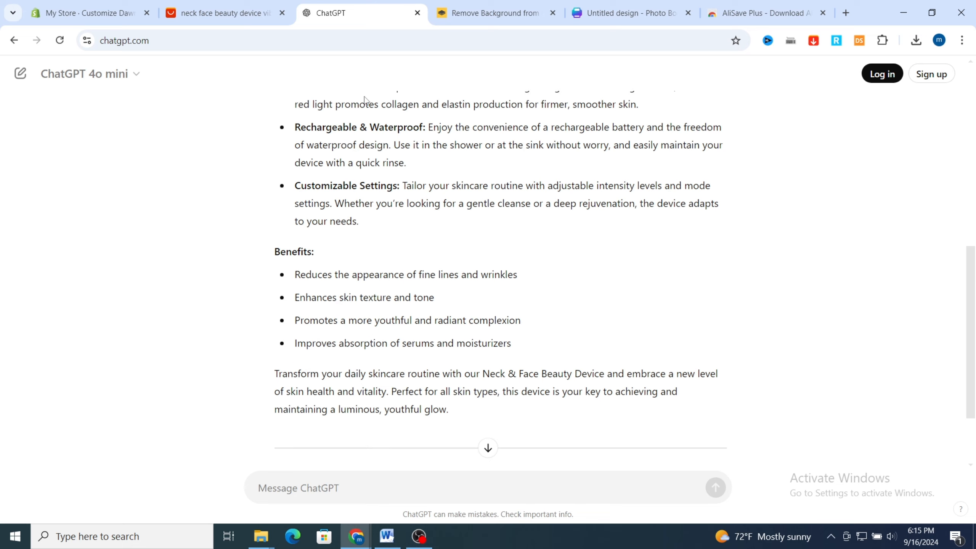
pyautogui.scroll(5, 339, 289)
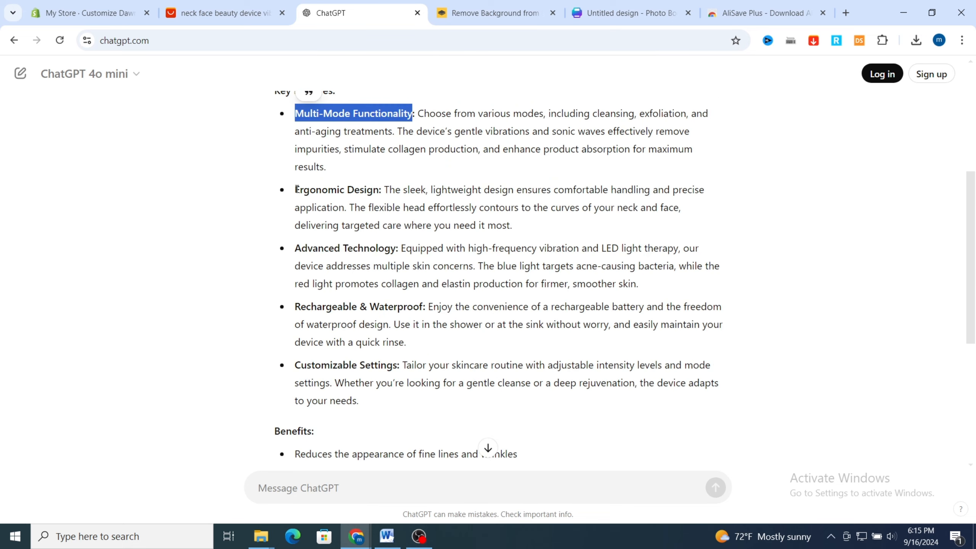
pyautogui.moveTo(297, 250); pyautogui.dragTo(399, 251)
pyautogui.hotkey('ctrl', 'c')
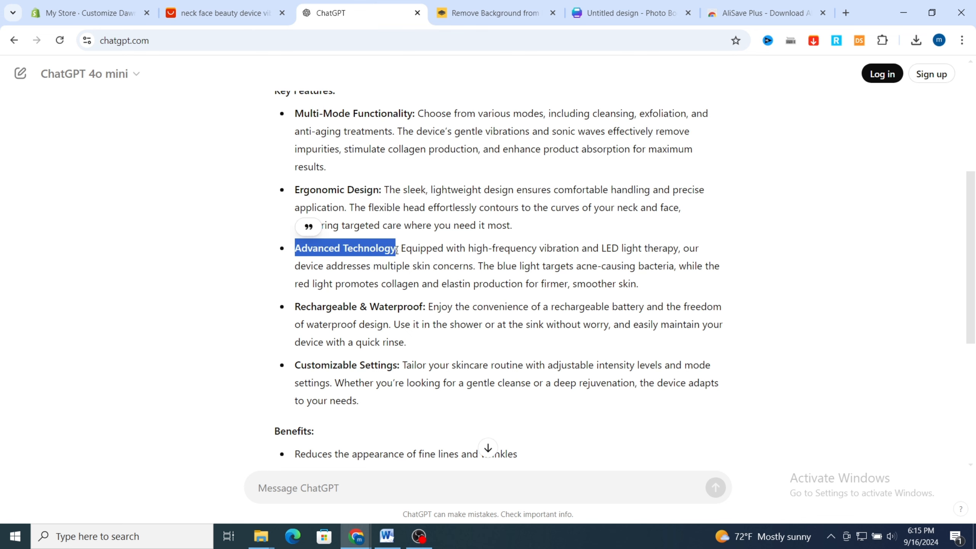
pyautogui.click(88, 12)
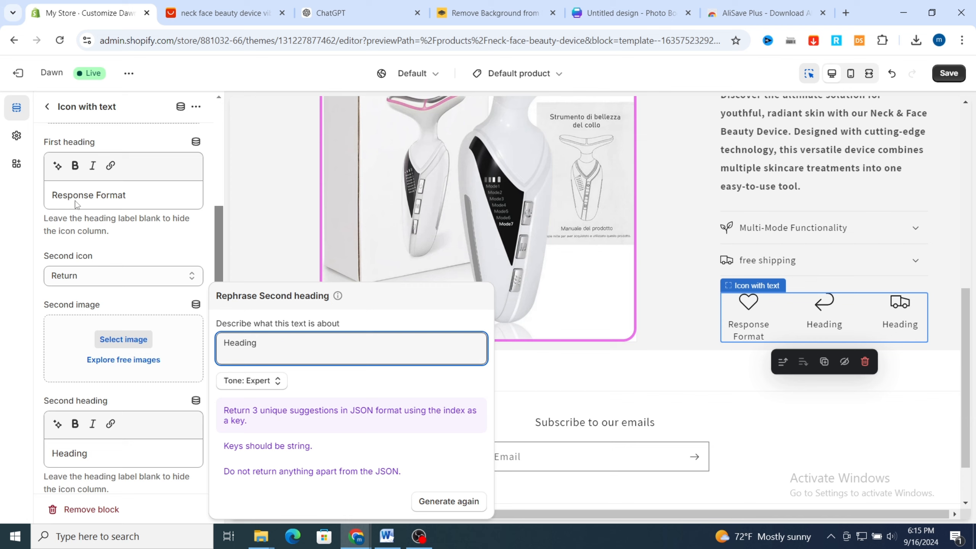
pyautogui.tripleClick(87, 196)
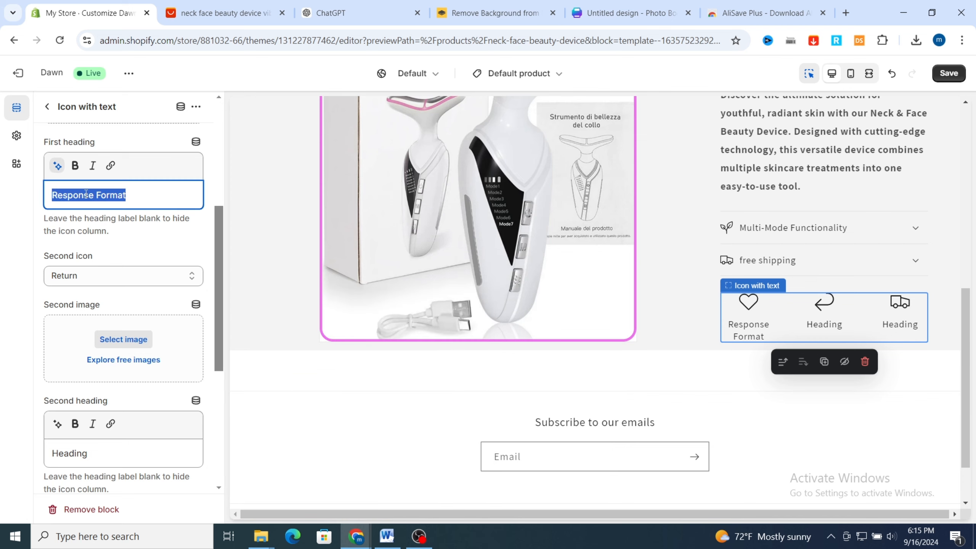
pyautogui.hotkey('ctrl', 'v')
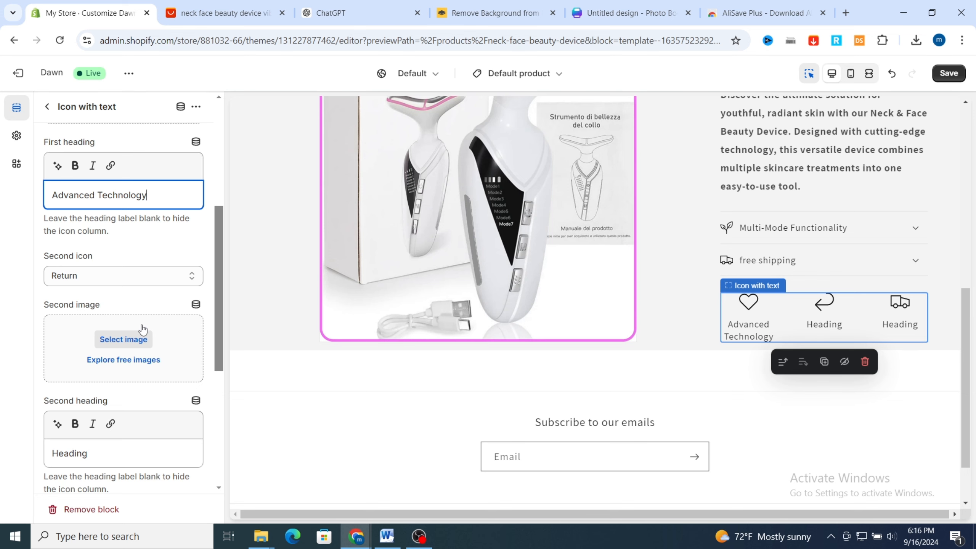
# Replace the icon block's third heading with "Rechargeable", copied from the ChatGPT product text
pyautogui.scroll(-3, 143, 330)
pyautogui.scroll(-3, 46, 402)
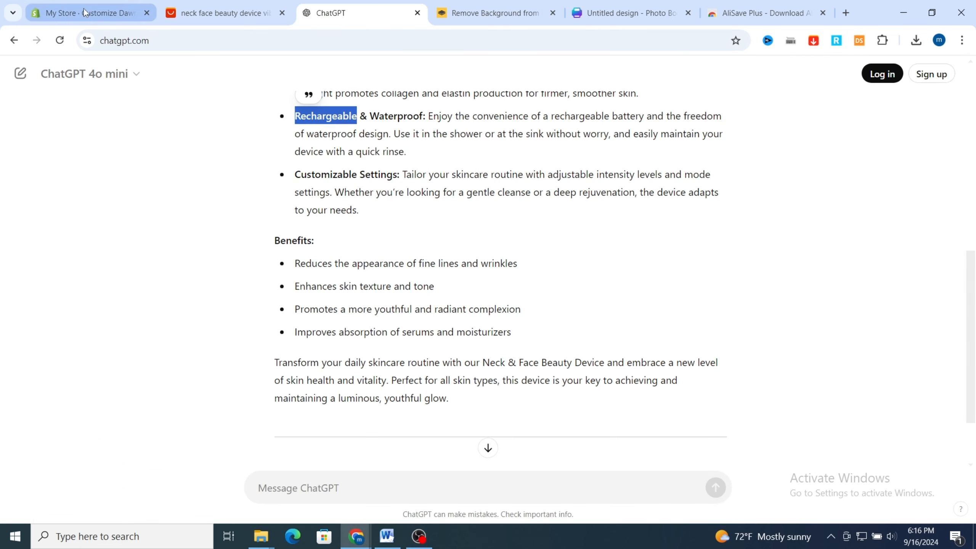
pyautogui.click(84, 12)
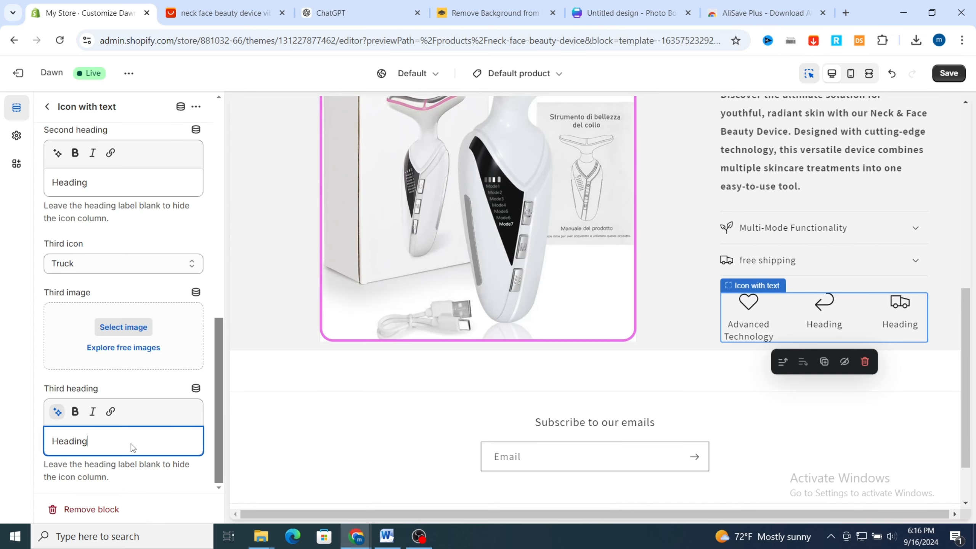
pyautogui.doubleClick(94, 444)
pyautogui.write('Rechargeable')
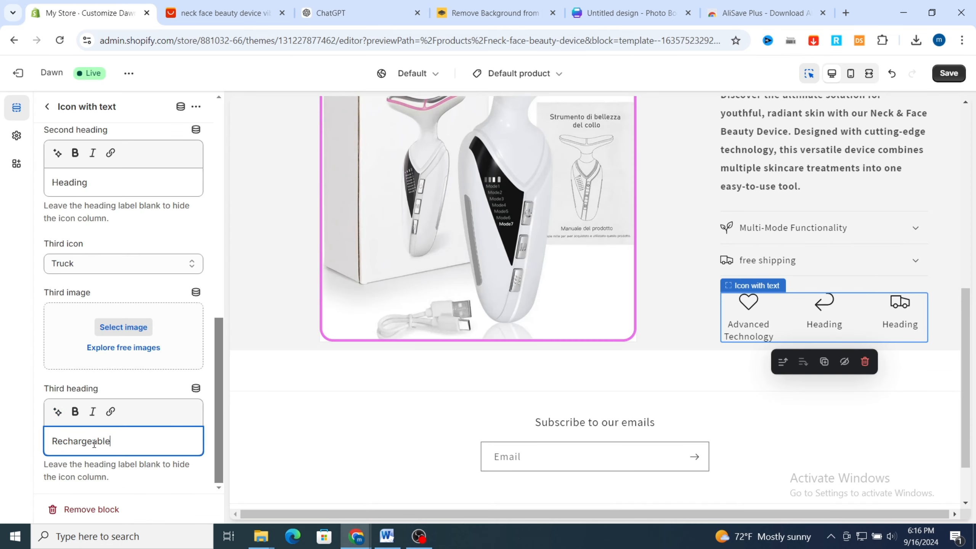
pyautogui.click(25, 422)
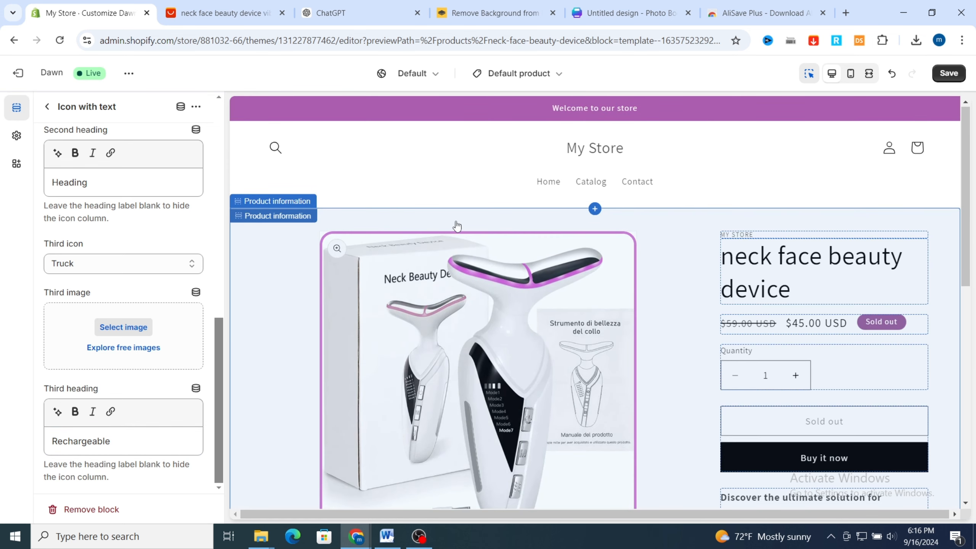
# Open the store header's settings and change its color scheme to Scheme 4
pyautogui.click(441, 156)
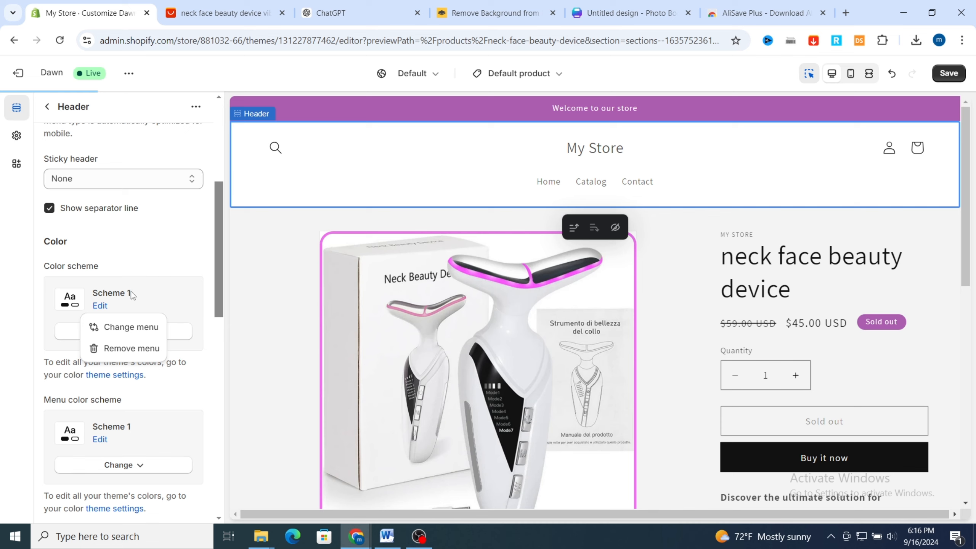
pyautogui.scroll(-3, 132, 294)
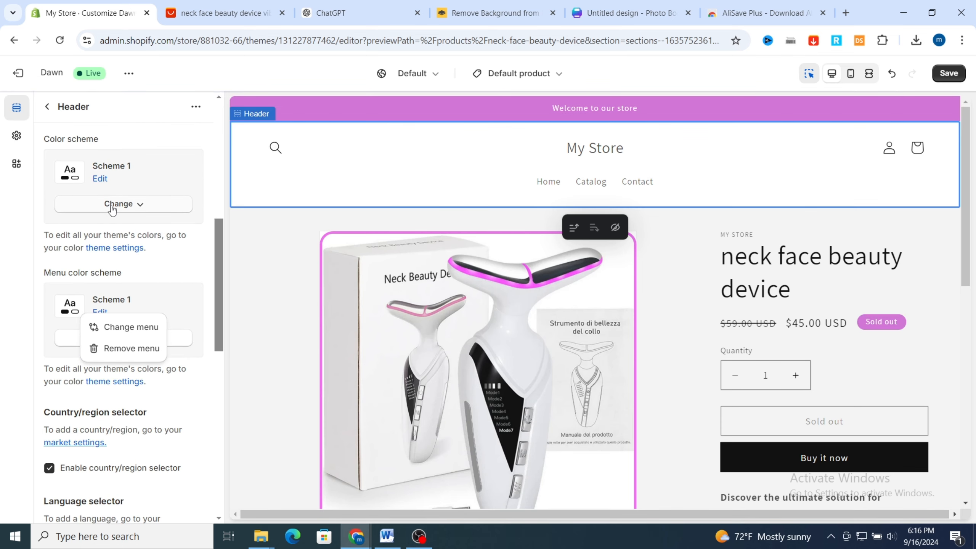
pyautogui.click(112, 208)
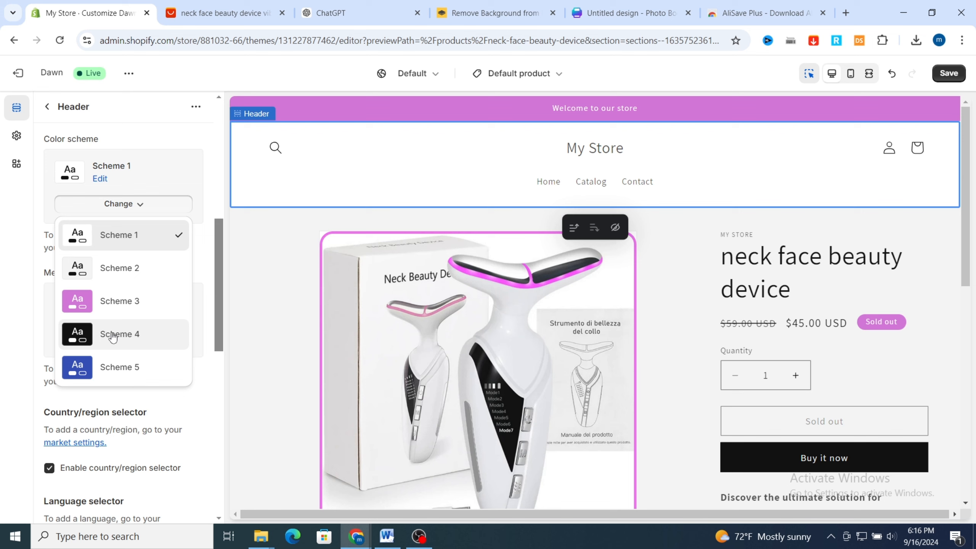
pyautogui.click(115, 340)
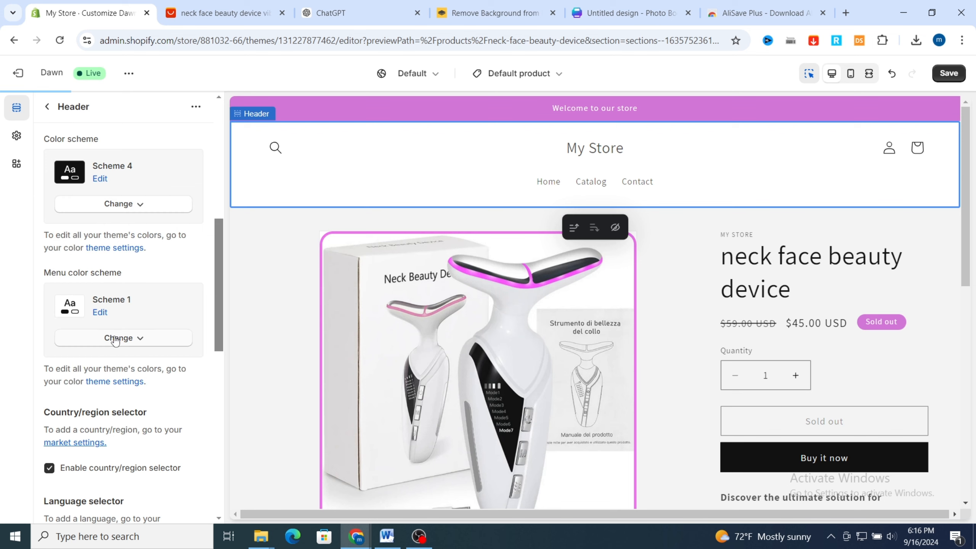
# Edit Scheme 4 and set its background color to muted purple #BB94C2
pyautogui.click(100, 180)
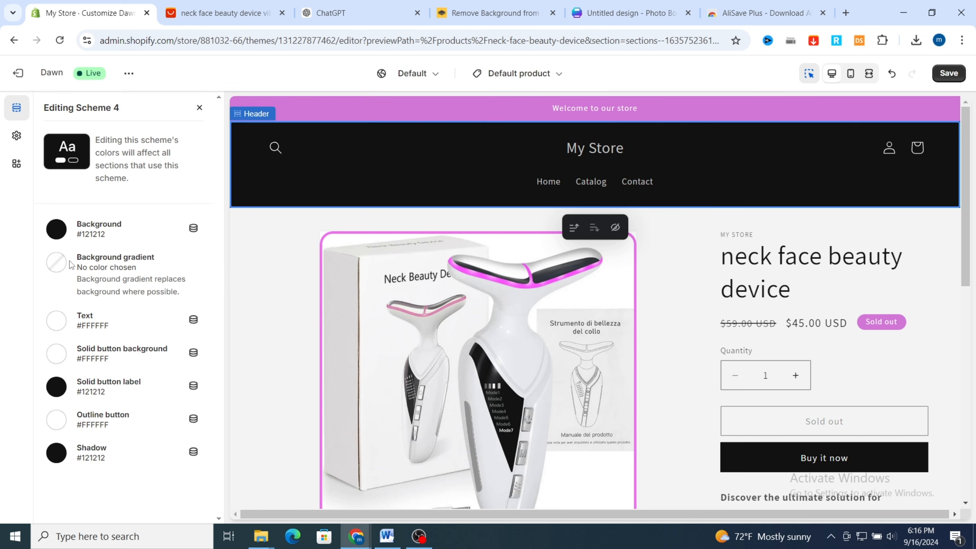
pyautogui.click(58, 229)
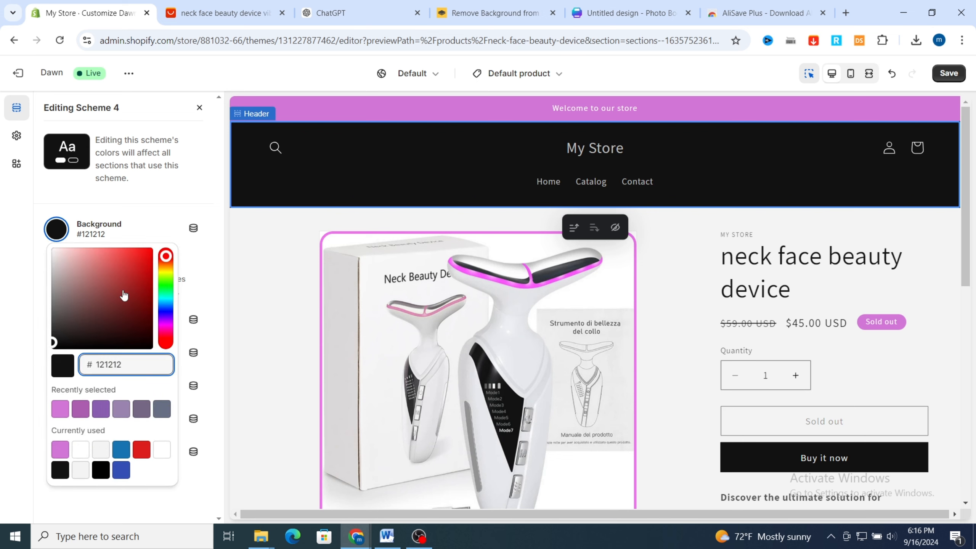
pyautogui.click(166, 324)
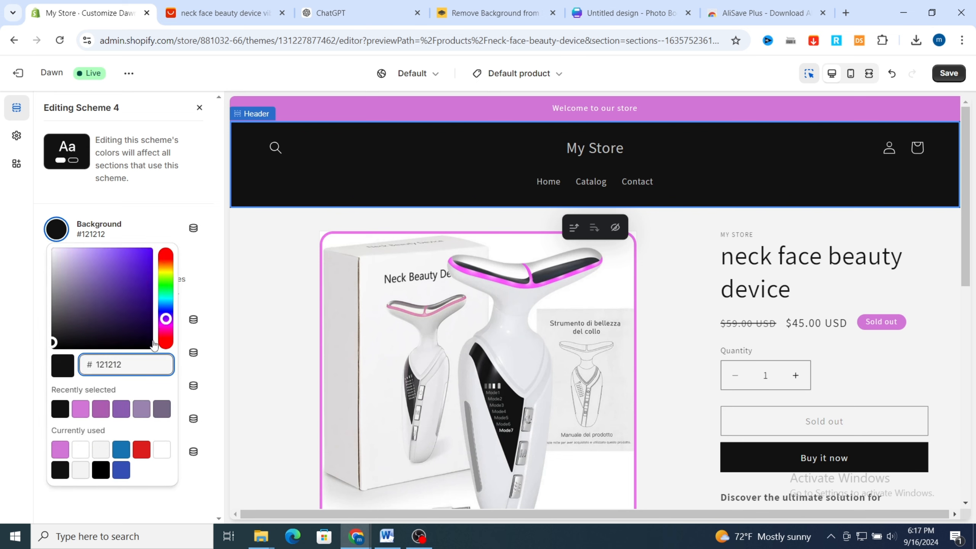
pyautogui.click(166, 325)
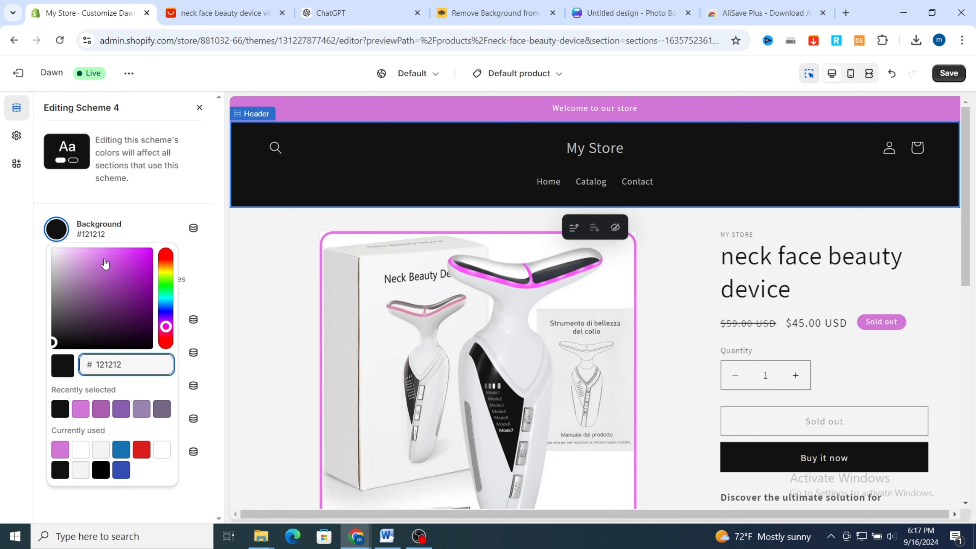
pyautogui.click(105, 264)
pyautogui.click(72, 260)
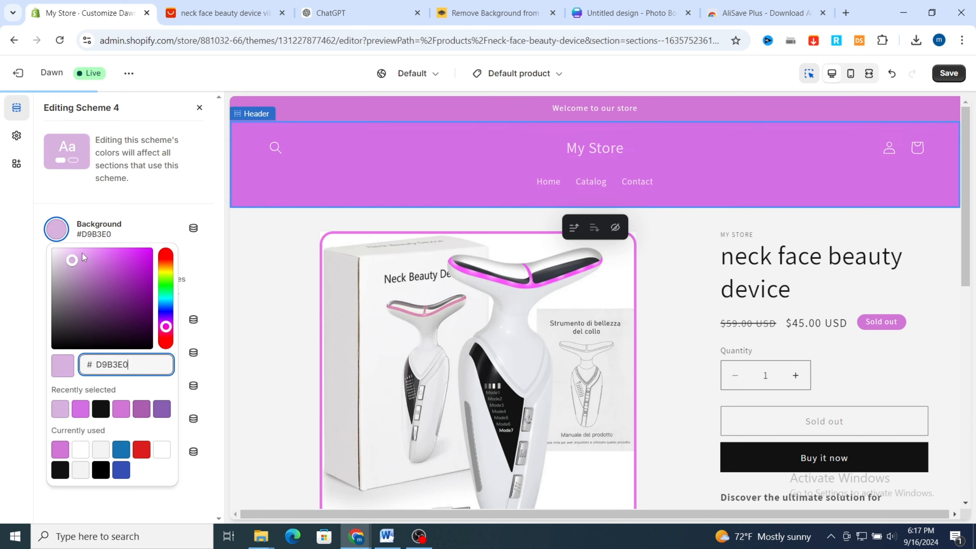
pyautogui.click(76, 273)
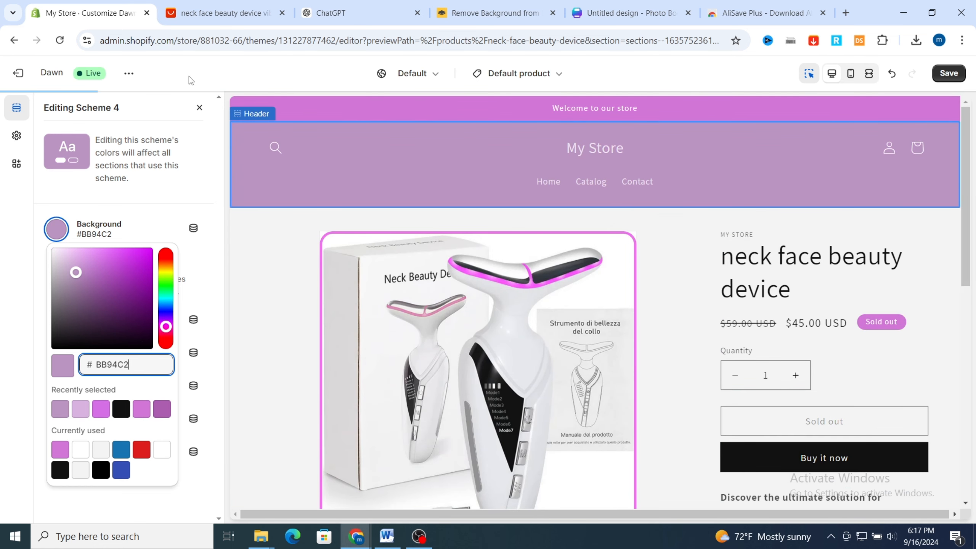
pyautogui.click(199, 106)
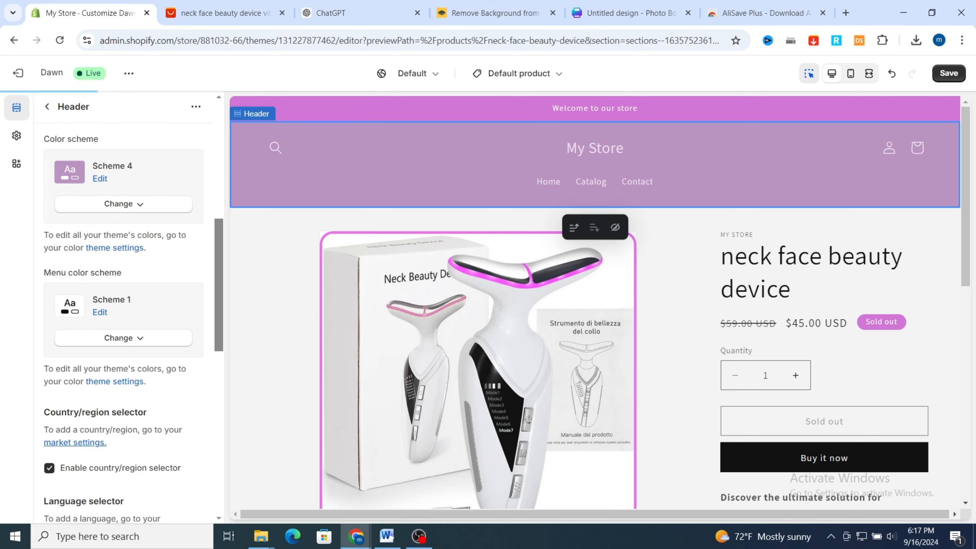
# Edit the product information section's Scheme 2 and set its outline button color to #D076D5
pyautogui.scroll(-6, 271, 373)
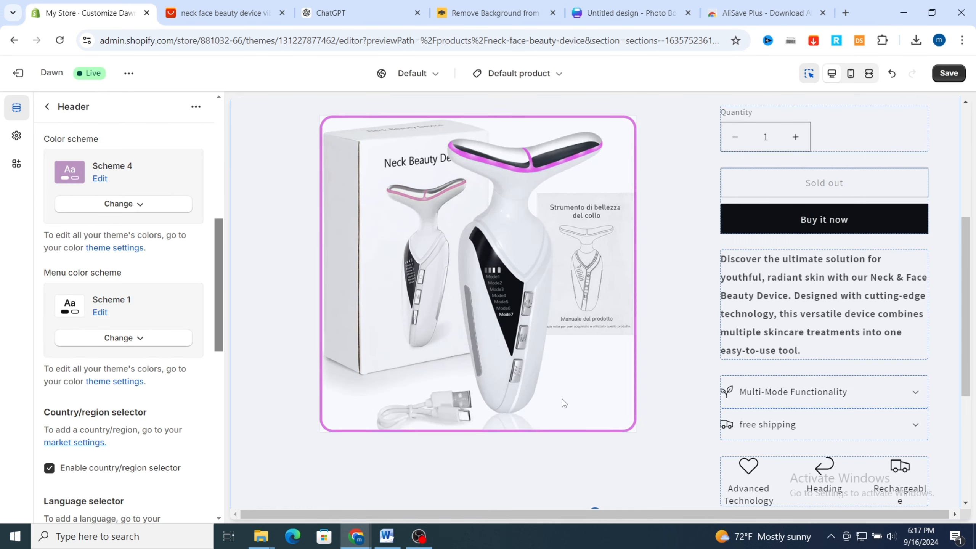
pyautogui.scroll(5, 680, 428)
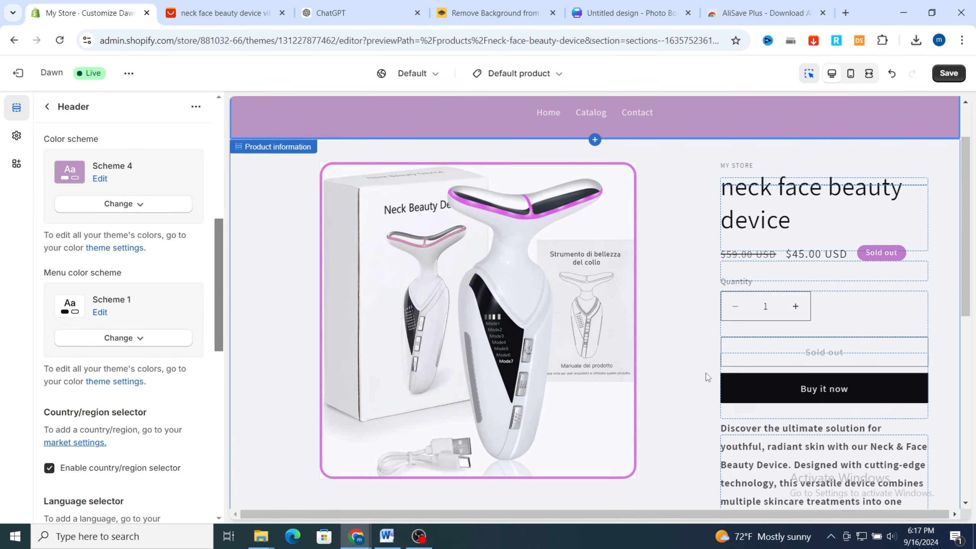
pyautogui.scroll(-3, 548, 310)
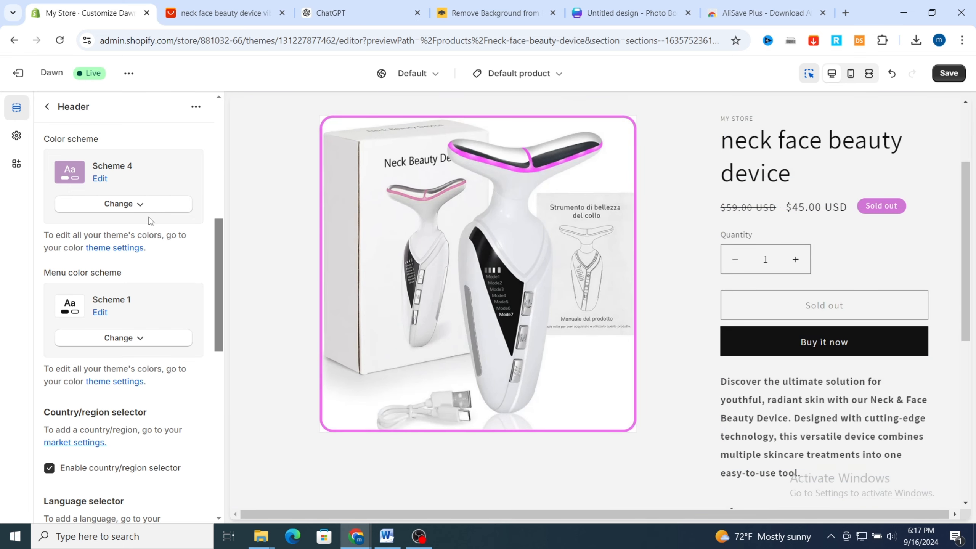
pyautogui.click(257, 283)
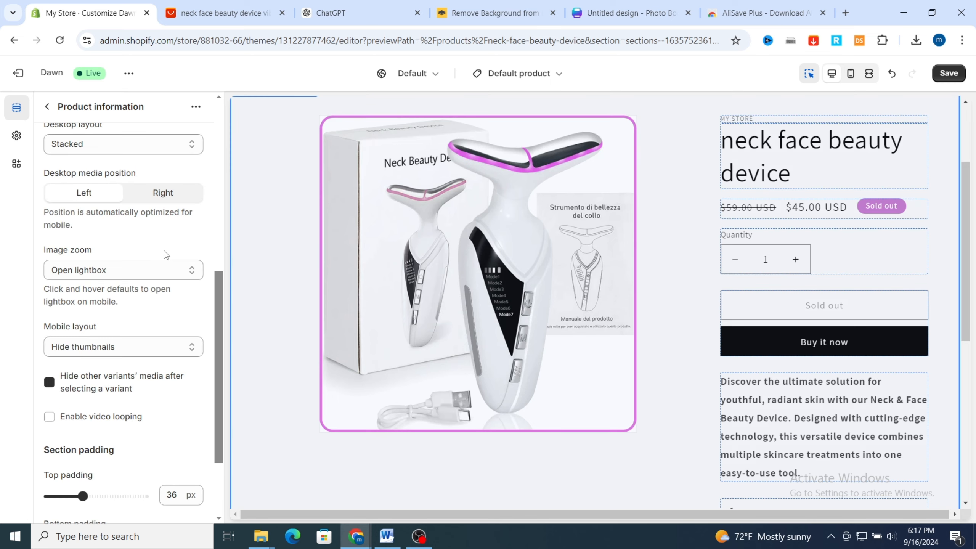
pyautogui.scroll(-3, 90, 240)
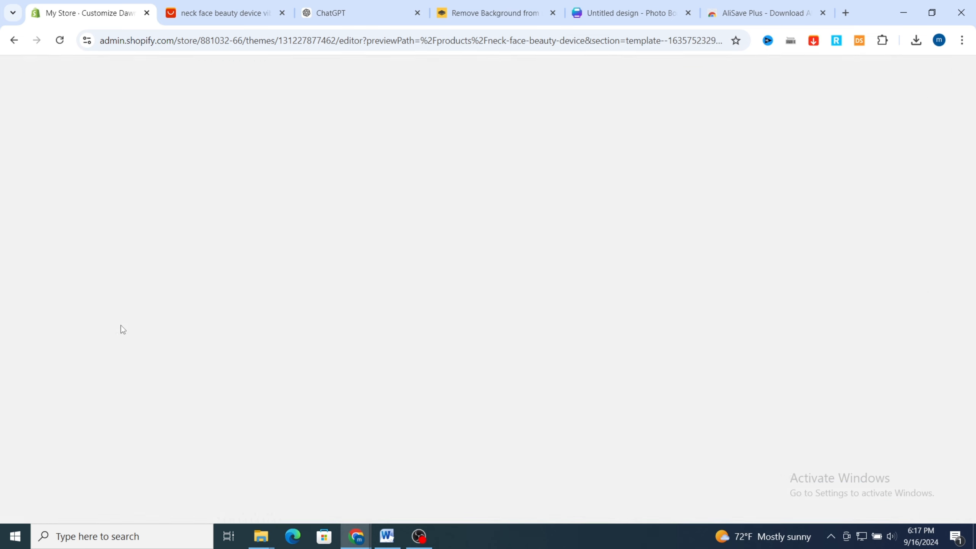
pyautogui.scroll(10, 123, 330)
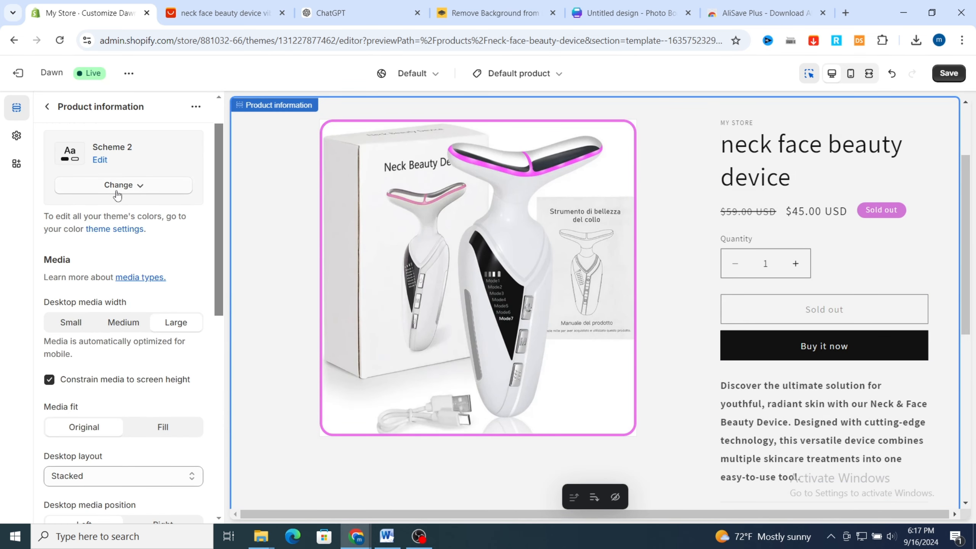
pyautogui.click(100, 160)
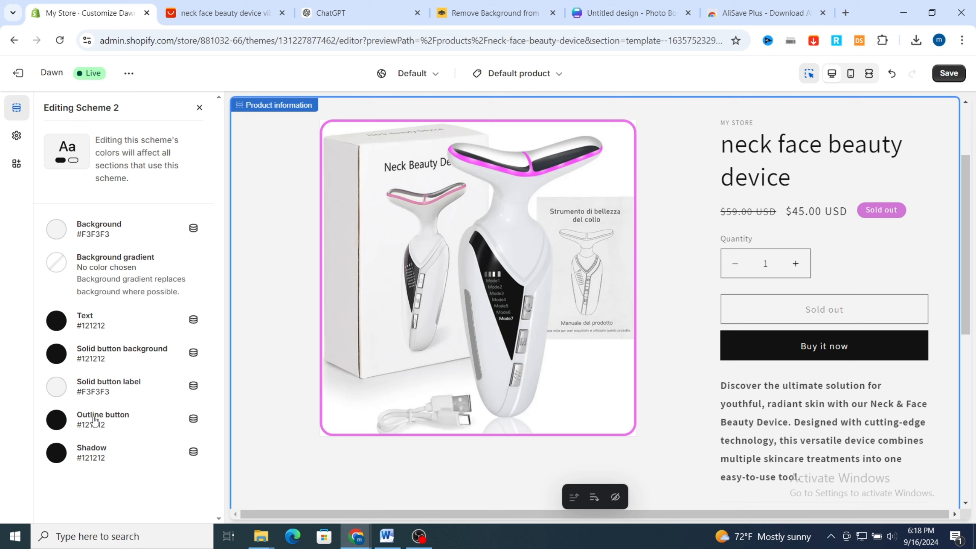
pyautogui.click(58, 419)
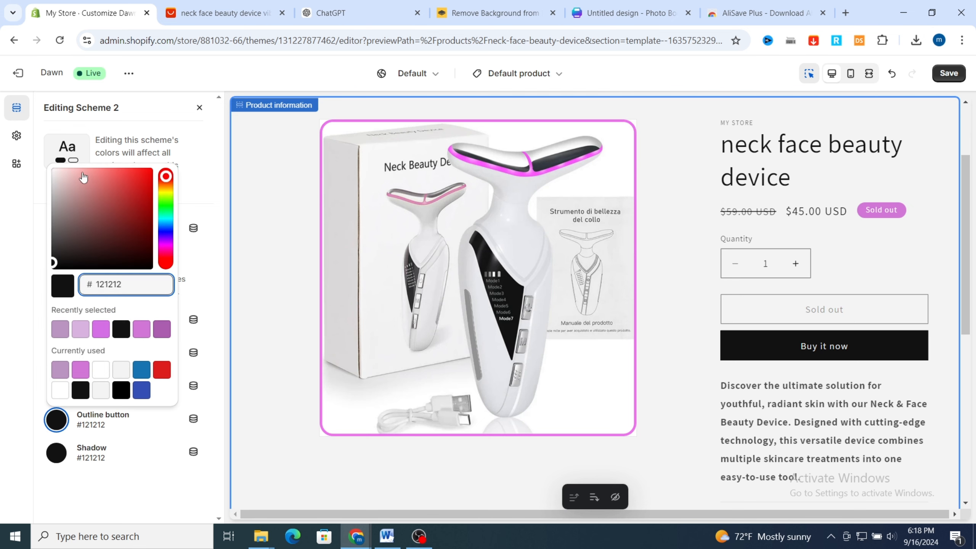
pyautogui.click(166, 248)
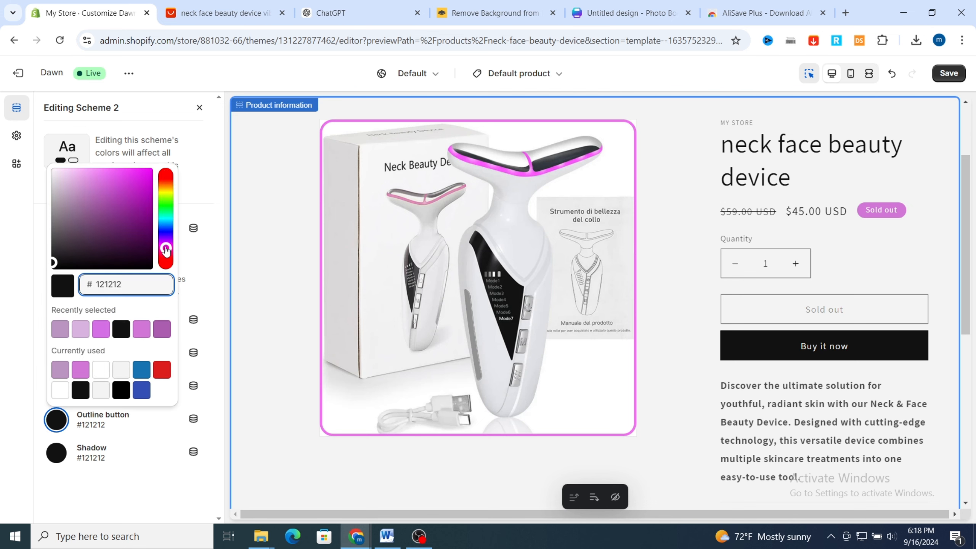
pyautogui.click(81, 370)
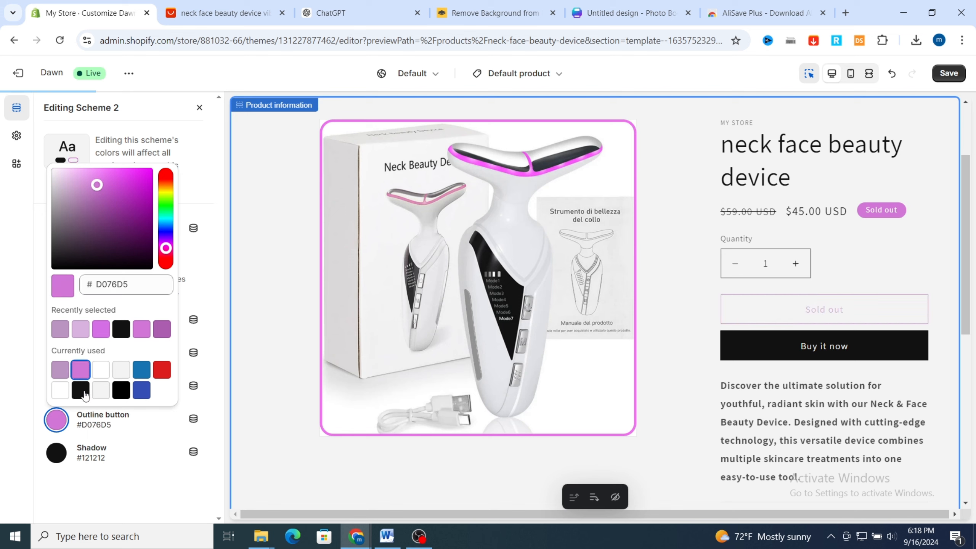
pyautogui.click(88, 485)
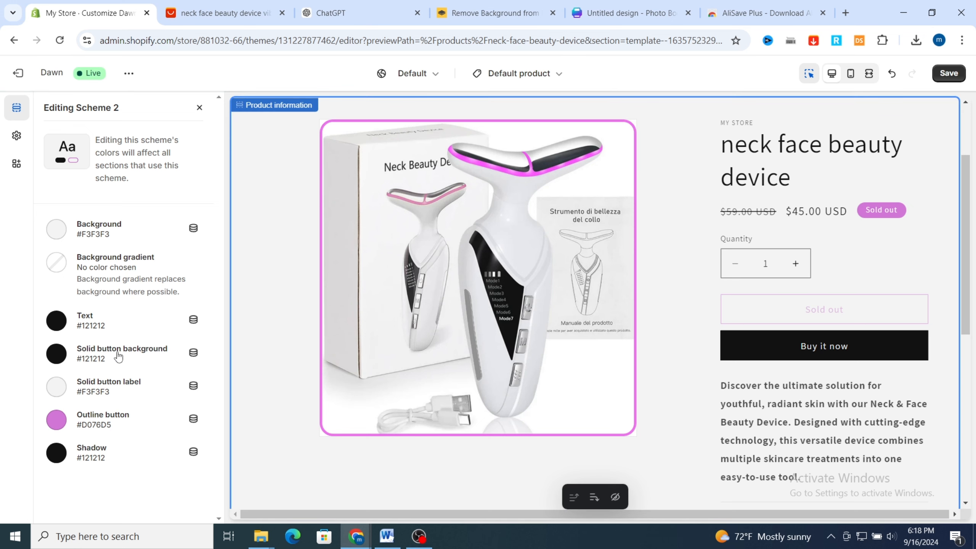
# Set Scheme 2's solid button background to #D076D5 and save the theme changes
pyautogui.click(60, 353)
pyautogui.click(61, 304)
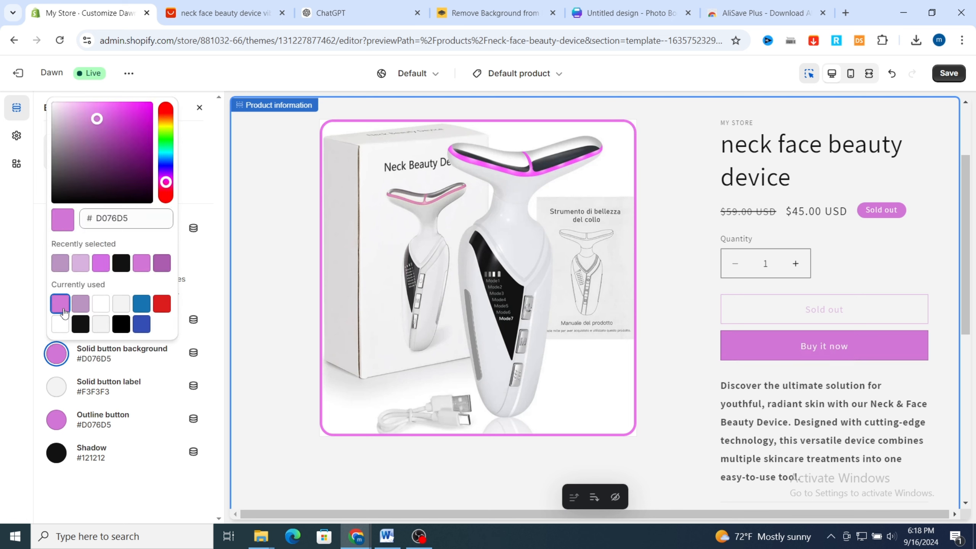
pyautogui.click(158, 463)
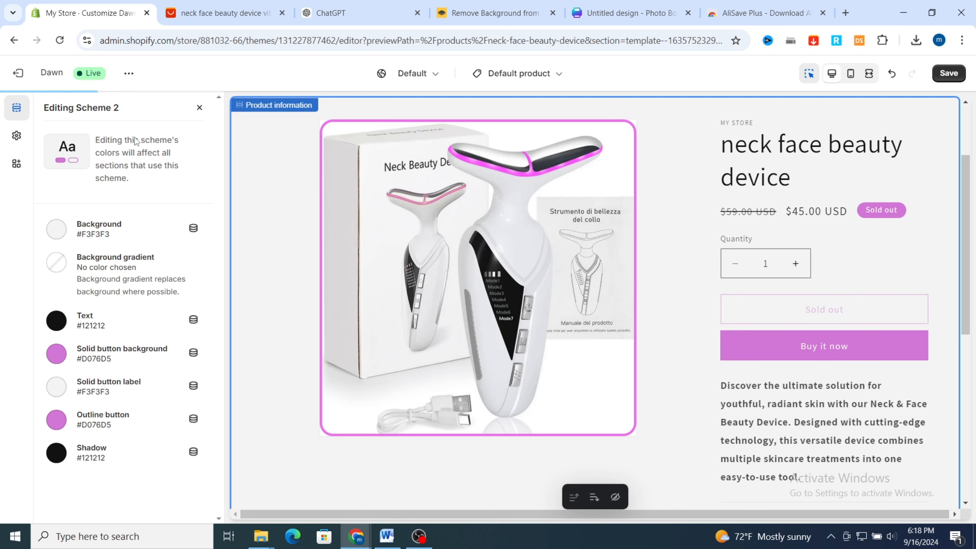
pyautogui.click(200, 108)
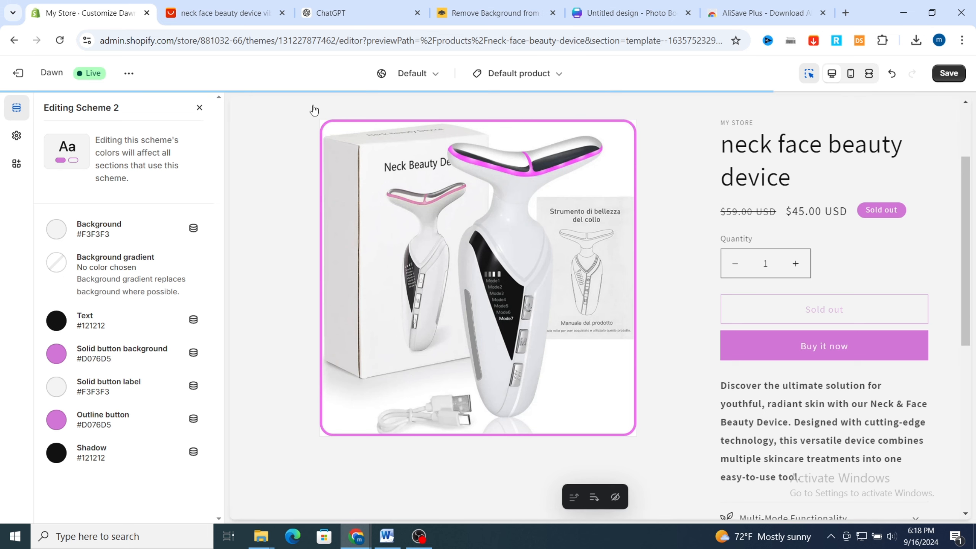
pyautogui.click(948, 74)
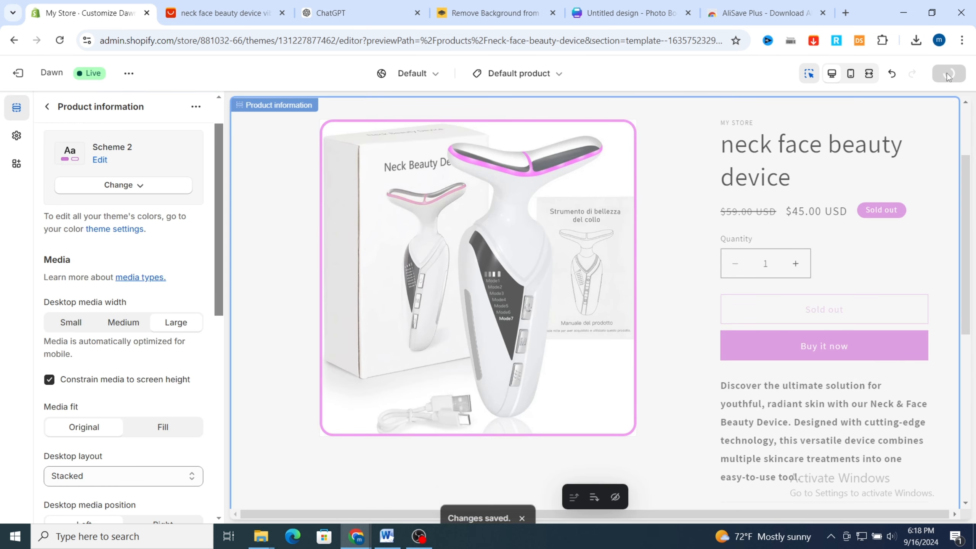
# Open the footer section's settings and change its color scheme to Scheme 5
pyautogui.scroll(-1, 526, 354)
pyautogui.scroll(-7, 527, 354)
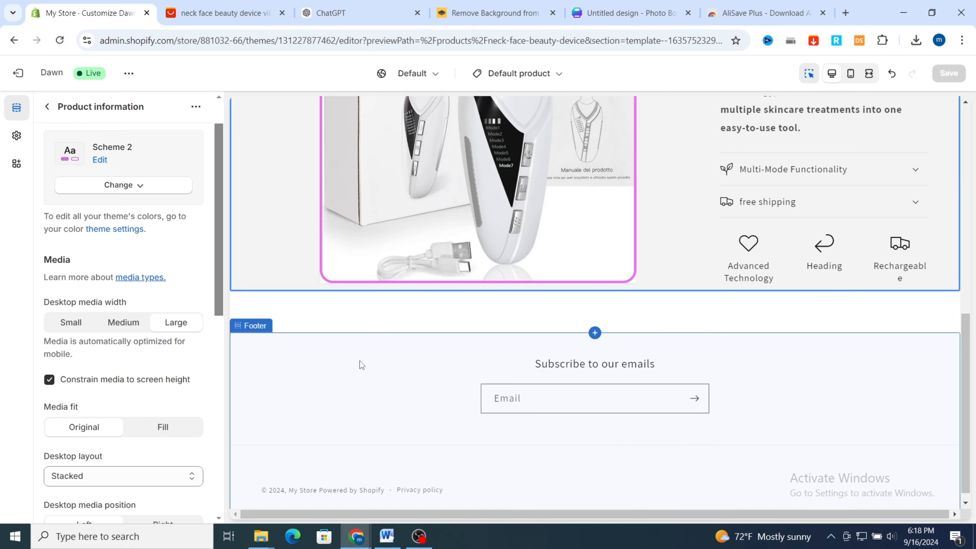
pyautogui.click(359, 362)
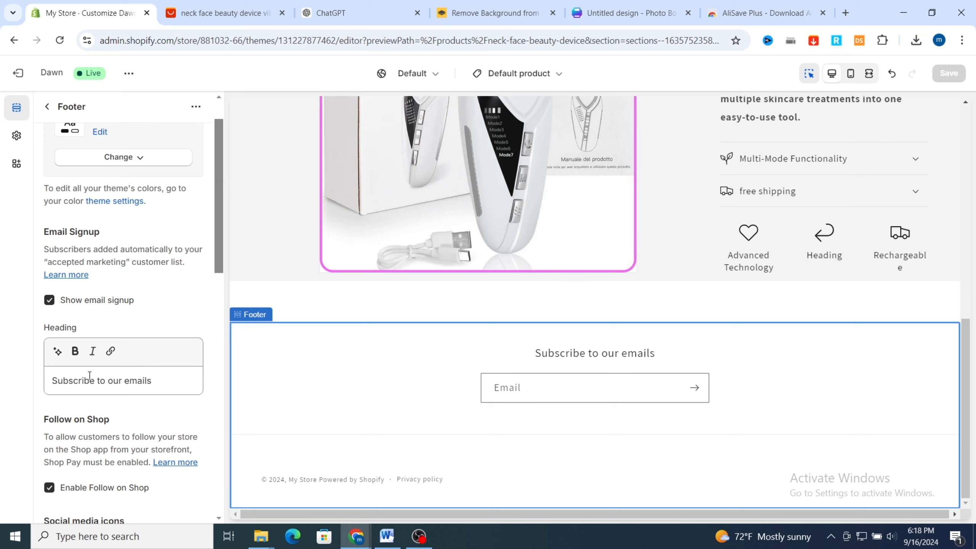
pyautogui.scroll(2, 84, 216)
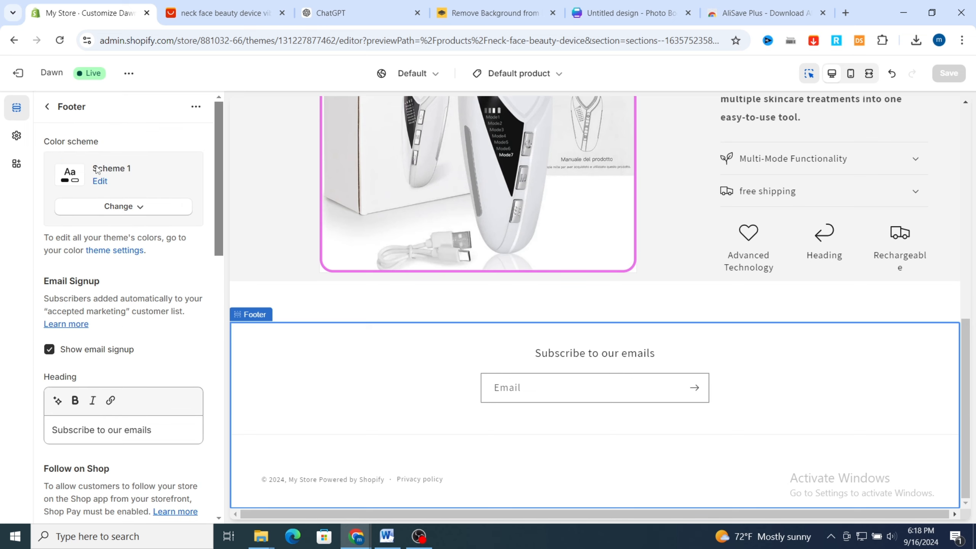
pyautogui.click(109, 208)
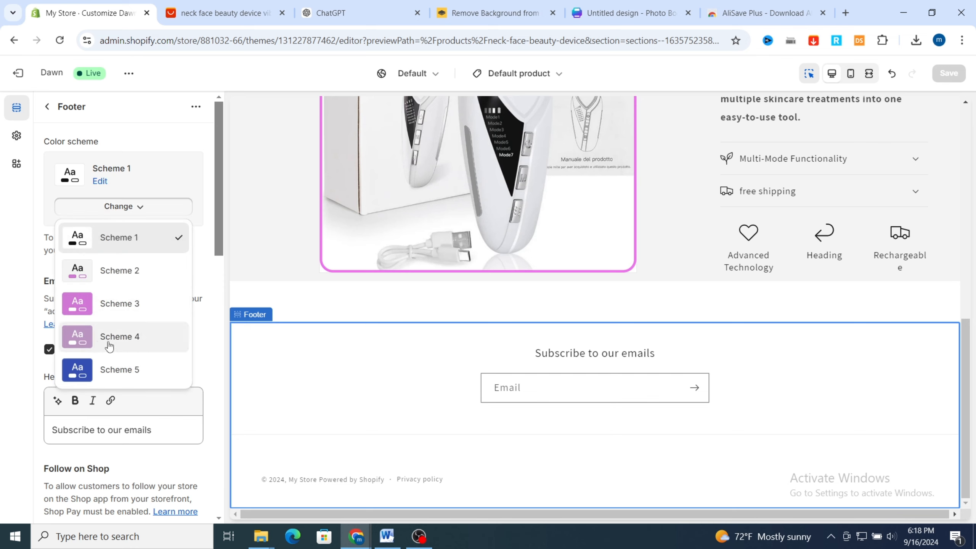
pyautogui.click(107, 372)
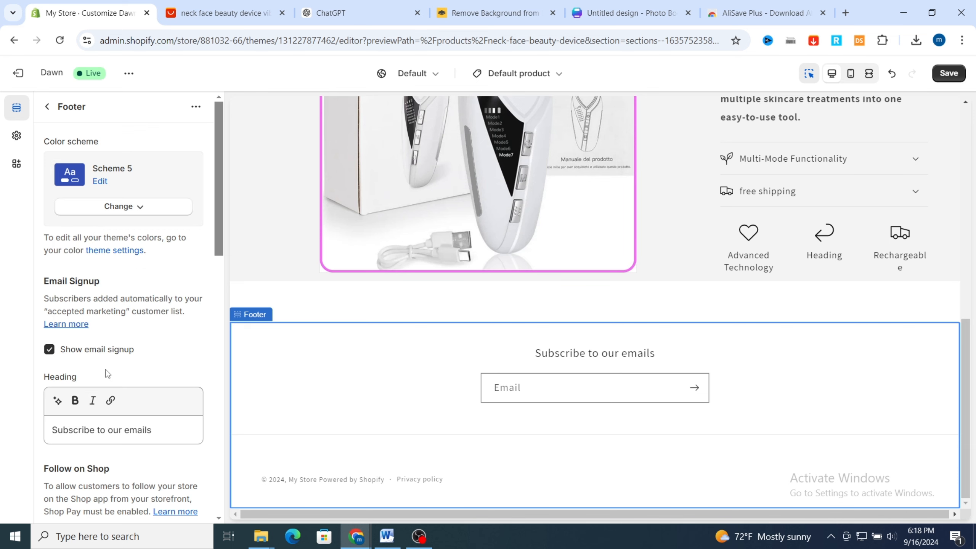
# Edit the footer's Scheme 5 and set its background color to light purple #D9B3E0
pyautogui.click(100, 181)
pyautogui.click(55, 230)
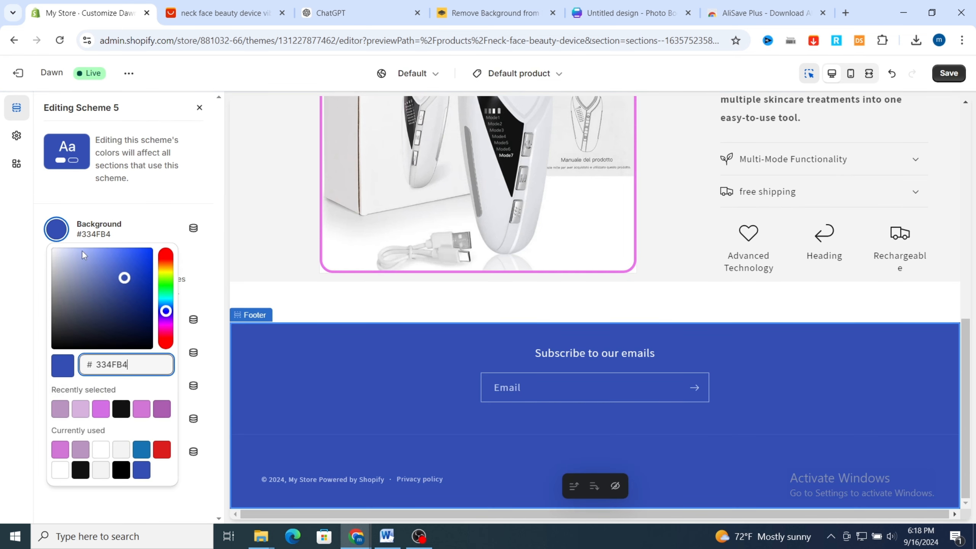
pyautogui.click(166, 325)
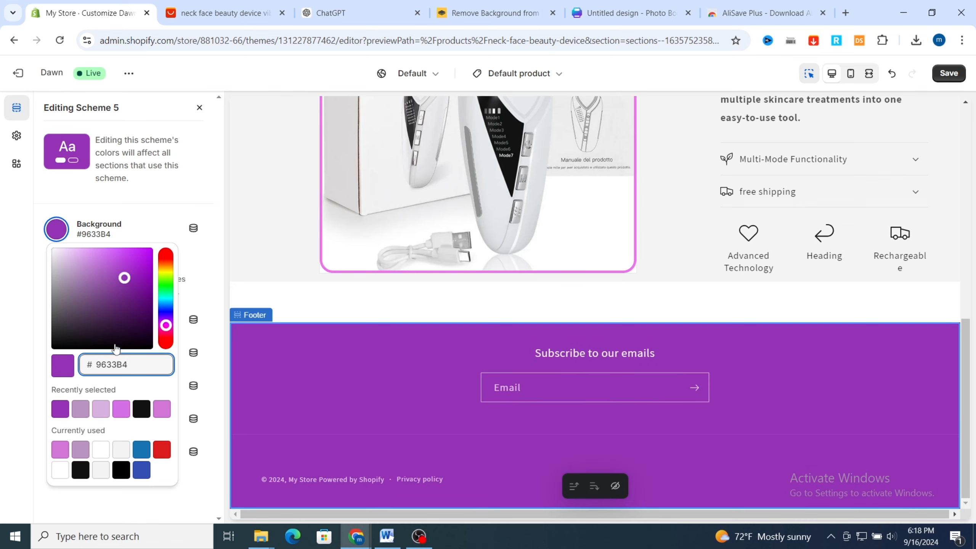
pyautogui.click(121, 415)
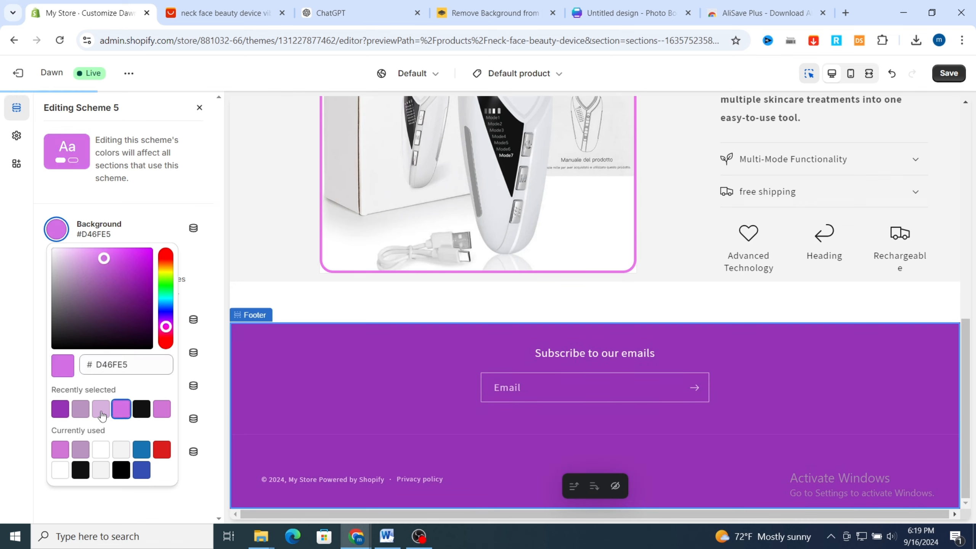
pyautogui.click(101, 410)
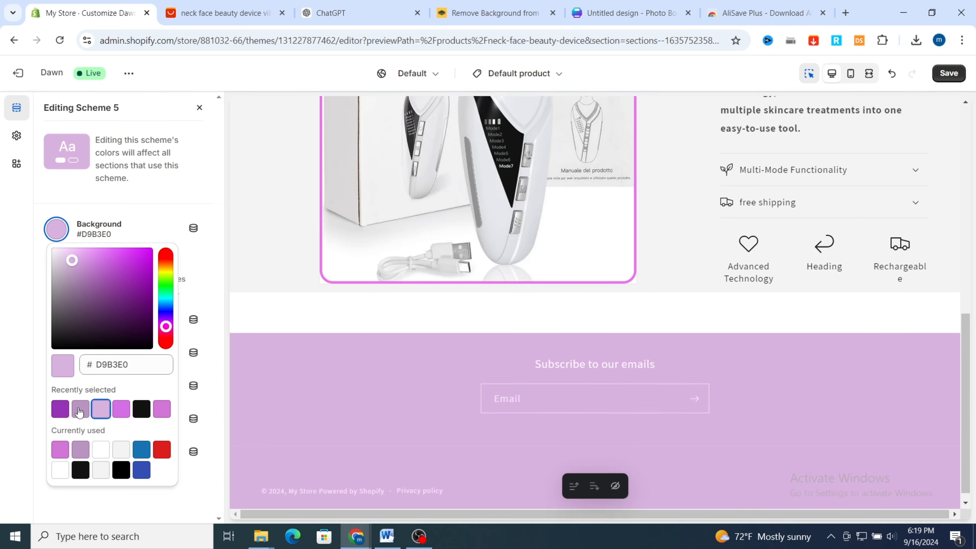
pyautogui.click(14, 345)
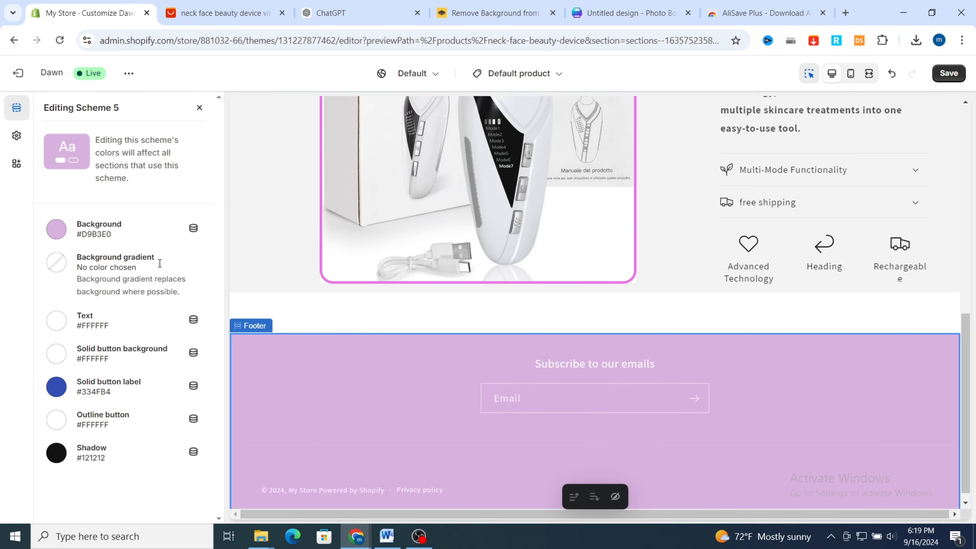
pyautogui.click(198, 107)
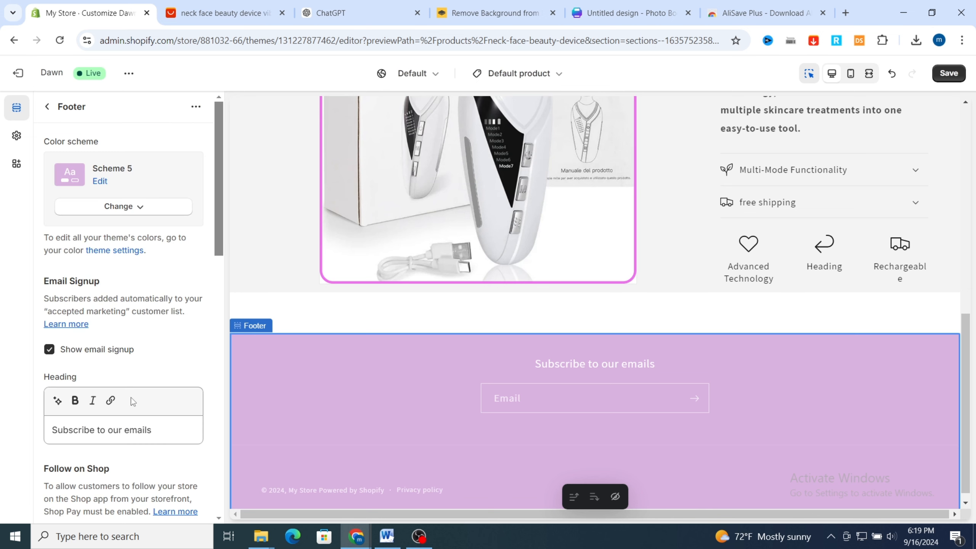
# Reopen Scheme 5 from the footer settings and set its text color to #121212
pyautogui.scroll(-3, 116, 404)
pyautogui.tripleClick(88, 308)
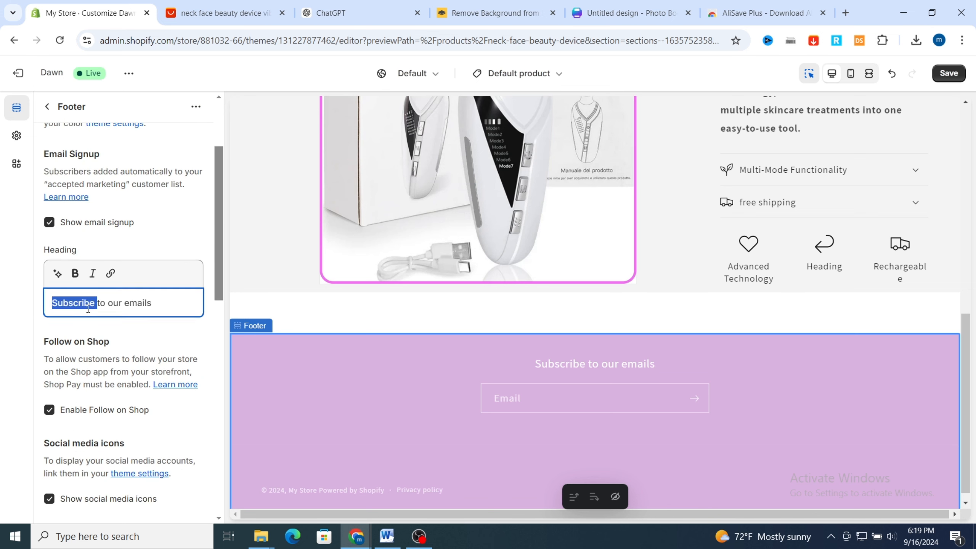
pyautogui.scroll(3, 120, 246)
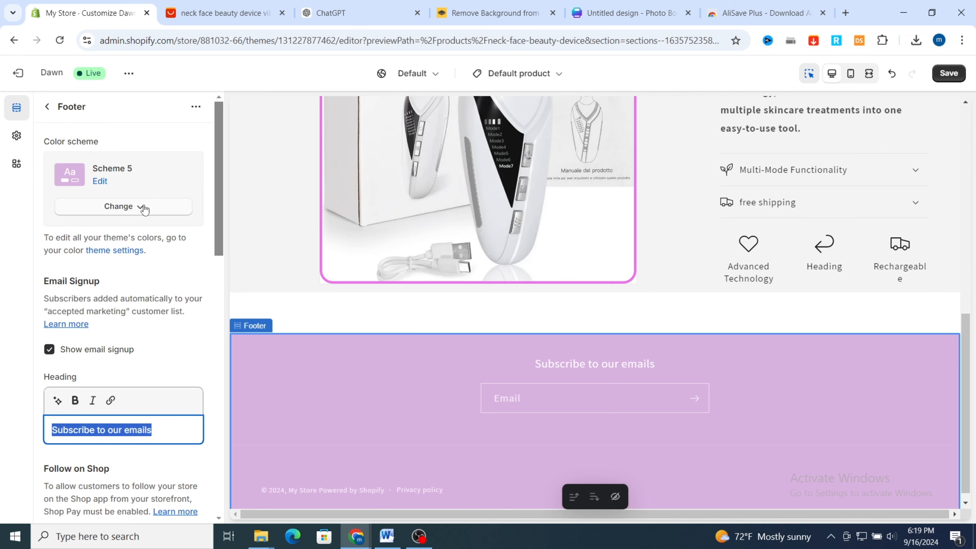
pyautogui.click(100, 186)
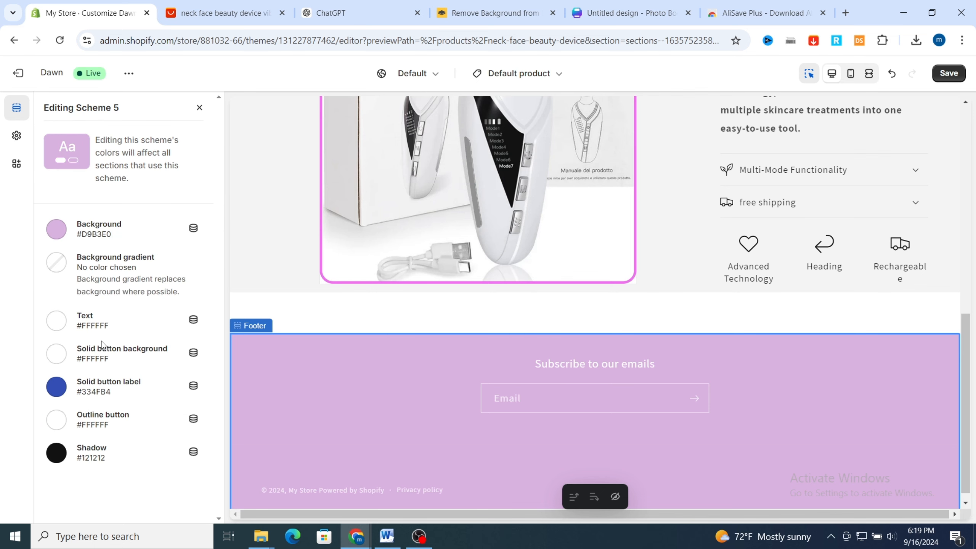
pyautogui.click(83, 324)
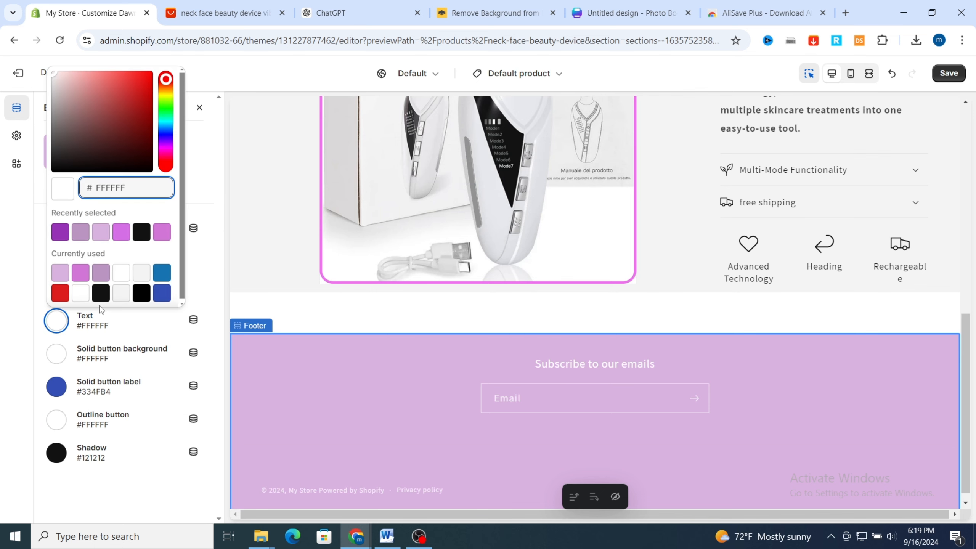
pyautogui.click(101, 293)
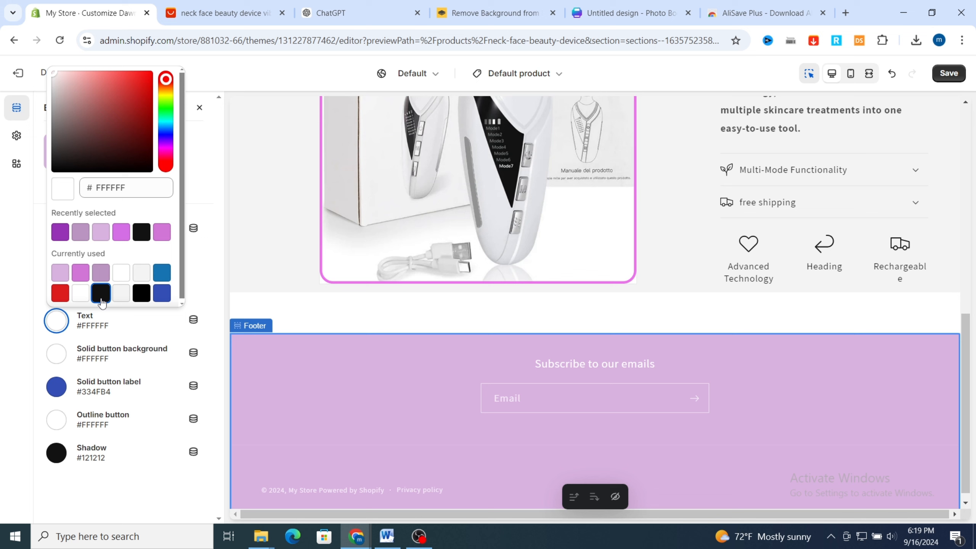
# Set Scheme 5's solid button label to #000000 and outline button to #121212, and return to the section list
pyautogui.click(94, 387)
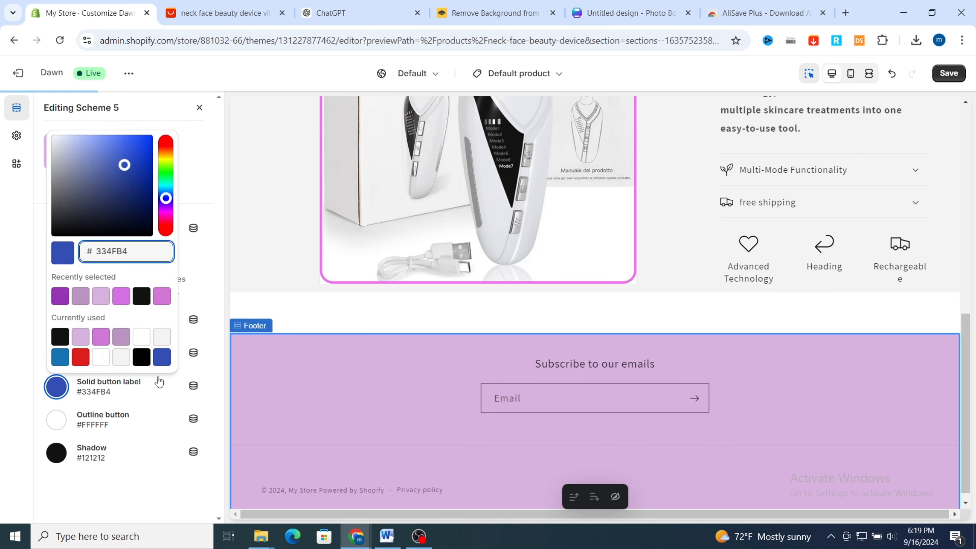
pyautogui.click(60, 337)
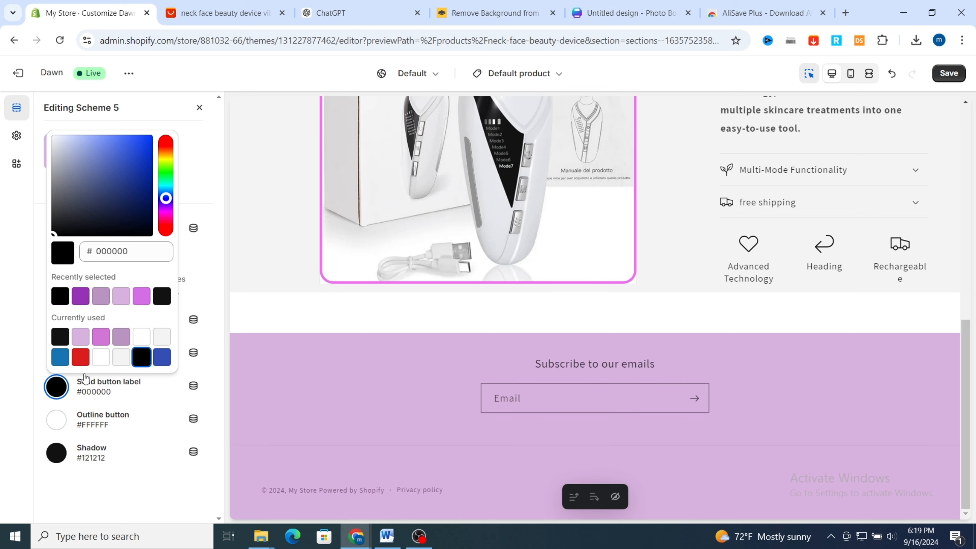
pyautogui.click(101, 415)
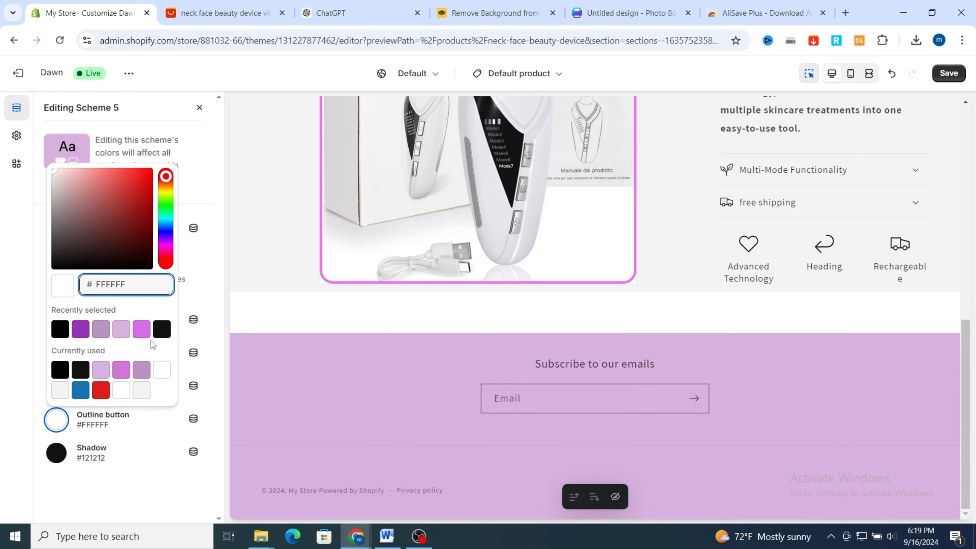
pyautogui.click(160, 330)
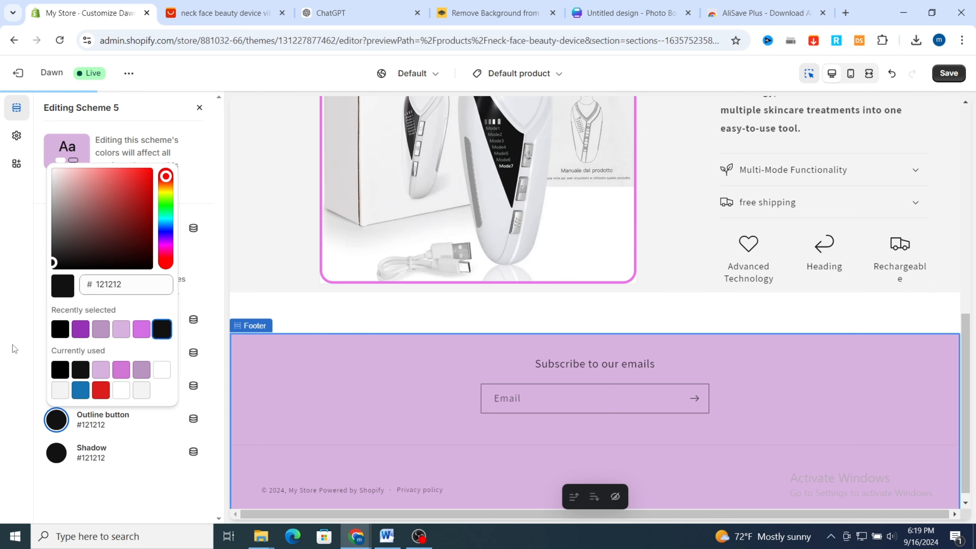
pyautogui.click(143, 462)
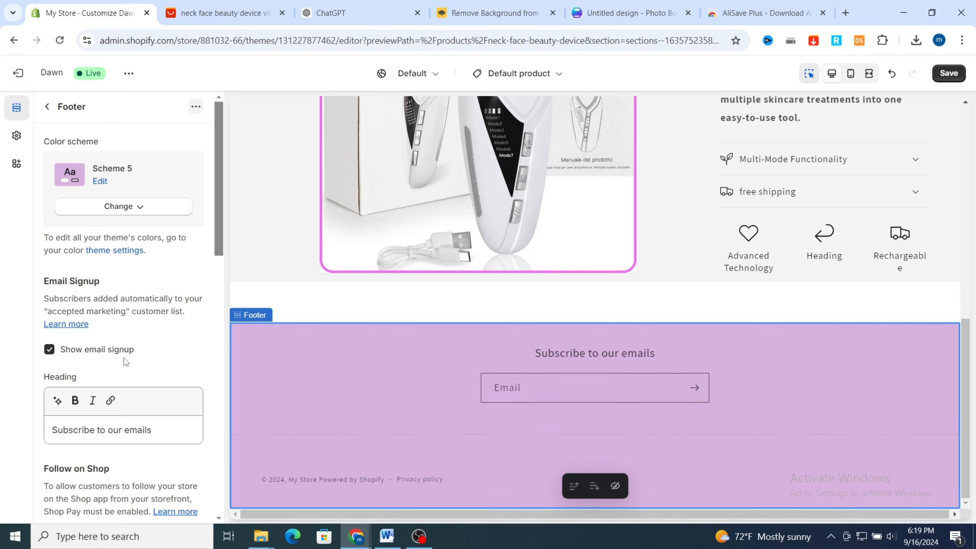
pyautogui.click(52, 110)
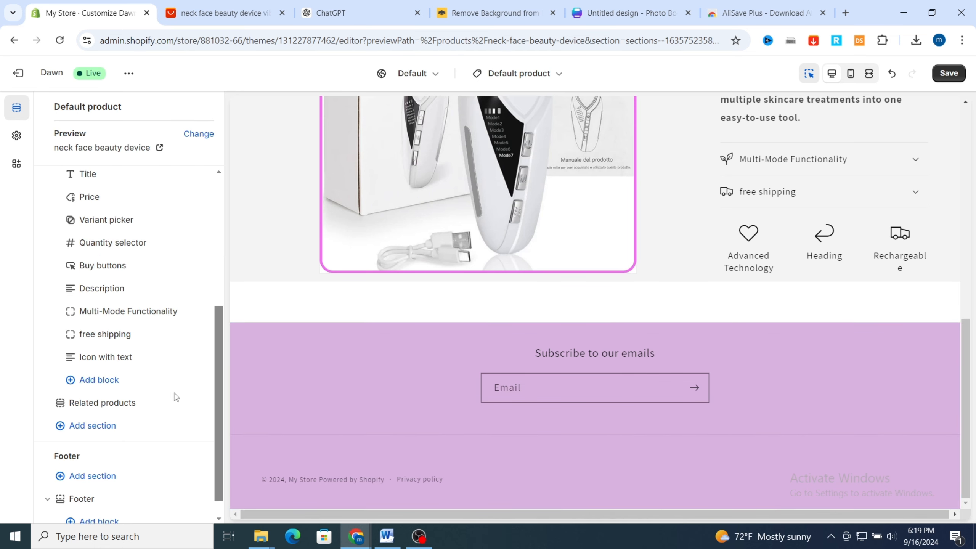
# Examine the header, product information and button colors in the desktop preview of the product page
pyautogui.scroll(10, 489, 345)
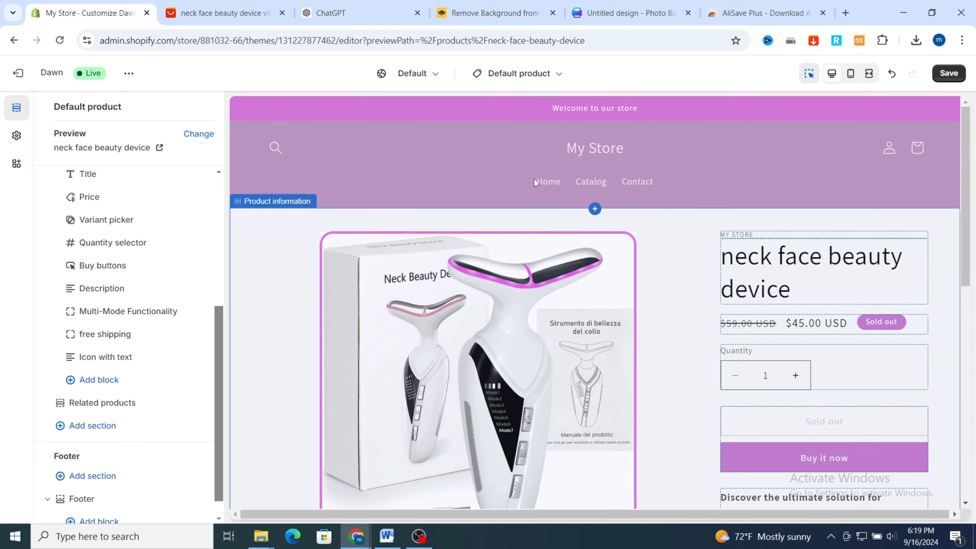
pyautogui.scroll(-3, 517, 161)
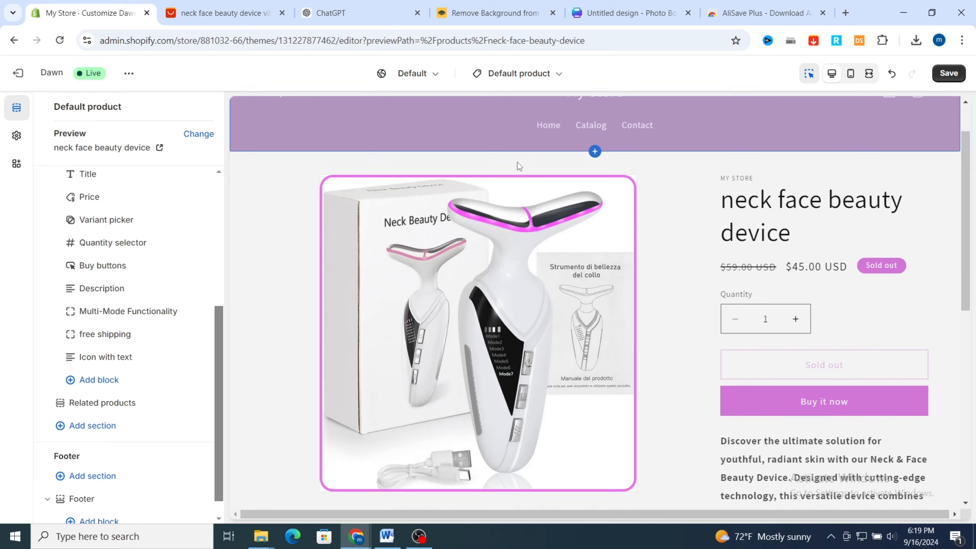
pyautogui.scroll(3, 639, 288)
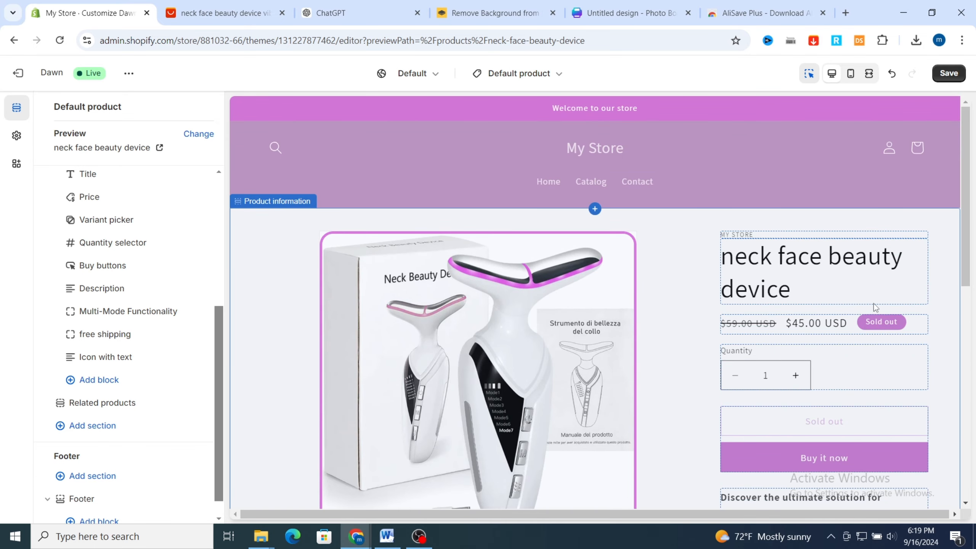
pyautogui.scroll(-3, 729, 351)
pyautogui.scroll(3, 666, 340)
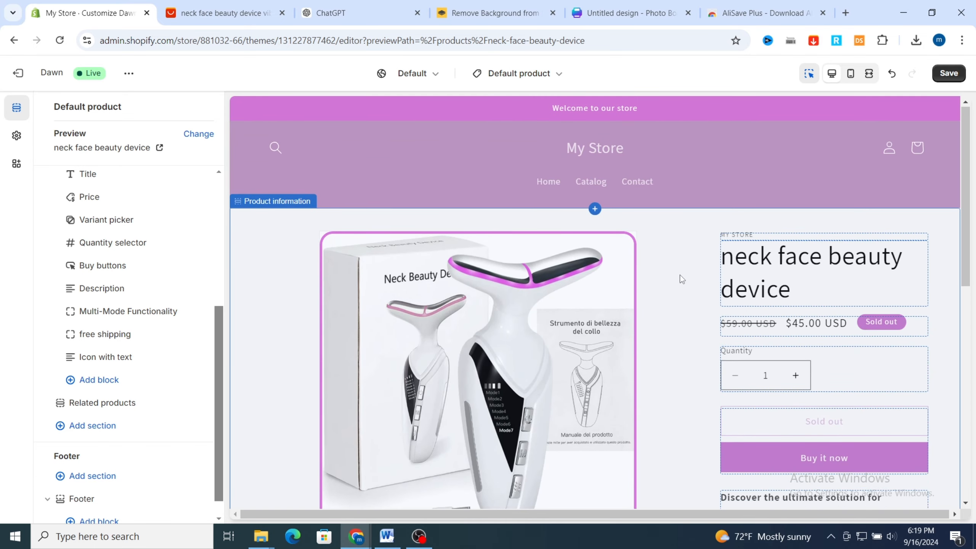
pyautogui.scroll(-3, 797, 242)
pyautogui.scroll(3, 798, 241)
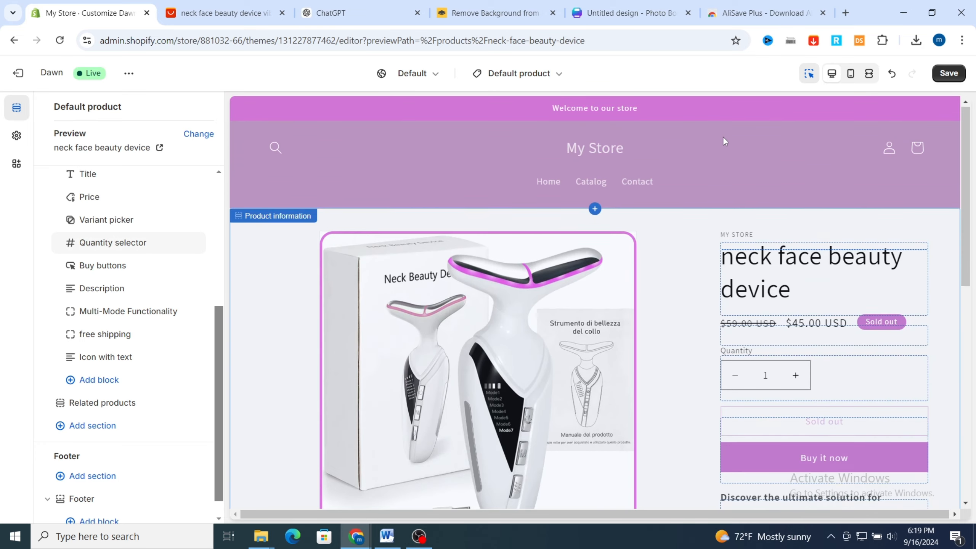
# Check the product page from header to footer in the mobile preview and return to the desktop preview
pyautogui.click(851, 75)
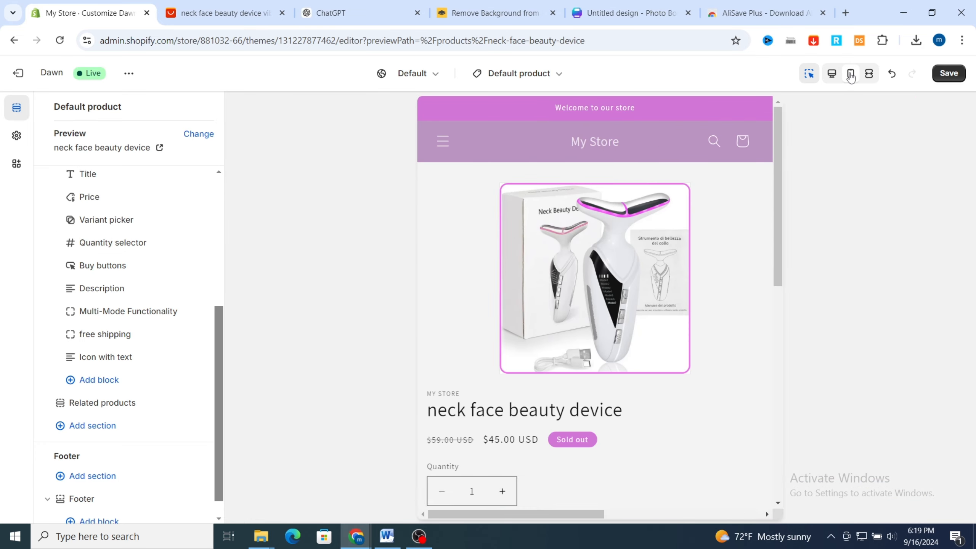
pyautogui.scroll(-6, 605, 342)
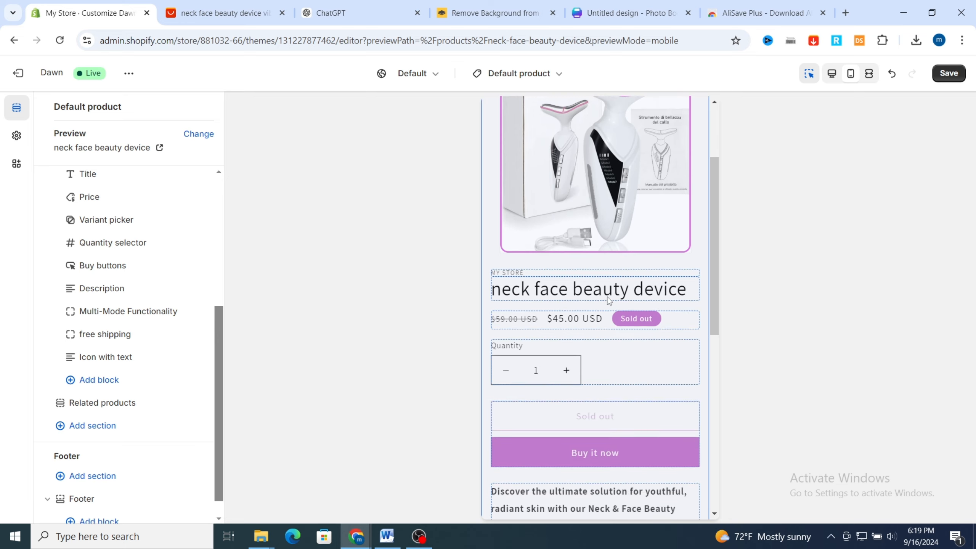
pyautogui.scroll(6, 613, 338)
pyautogui.scroll(-14, 613, 337)
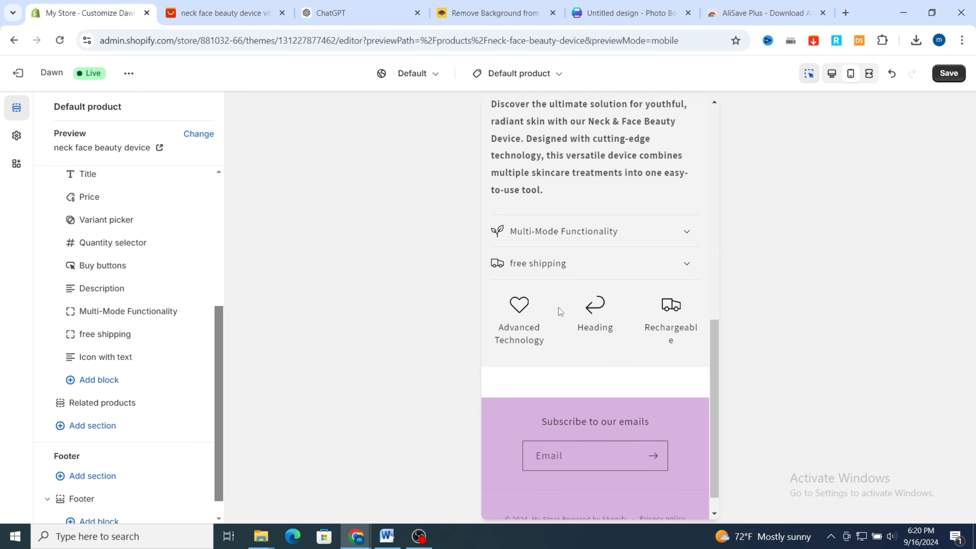
pyautogui.scroll(-1, 561, 312)
pyautogui.scroll(15, 630, 223)
pyautogui.scroll(2, 619, 227)
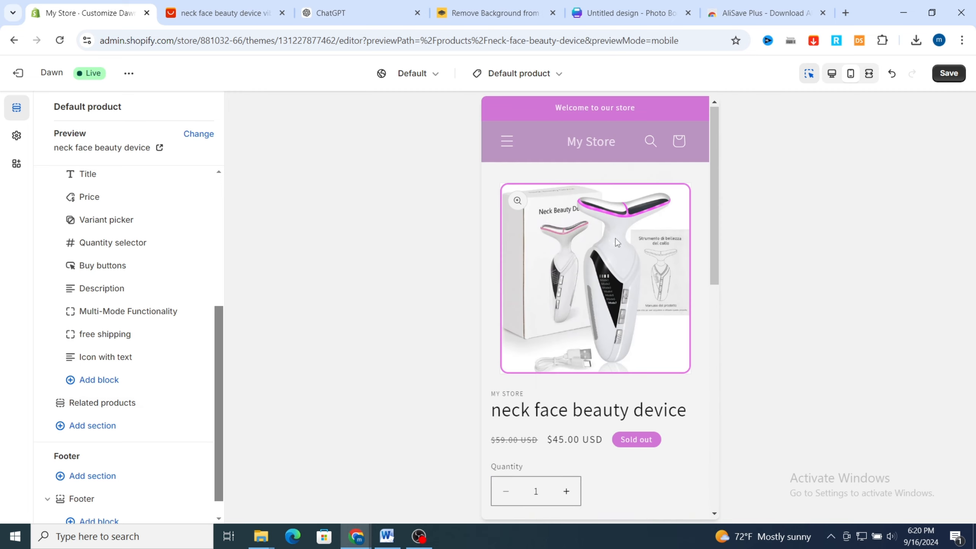
pyautogui.click(830, 78)
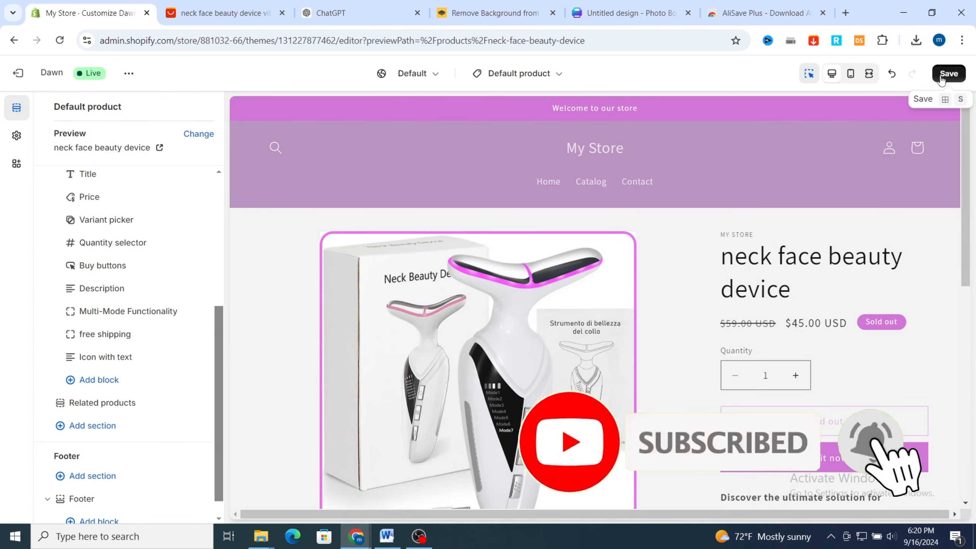
# Save the theme changes, exit the theme editor and open the store's product list
pyautogui.click(940, 76)
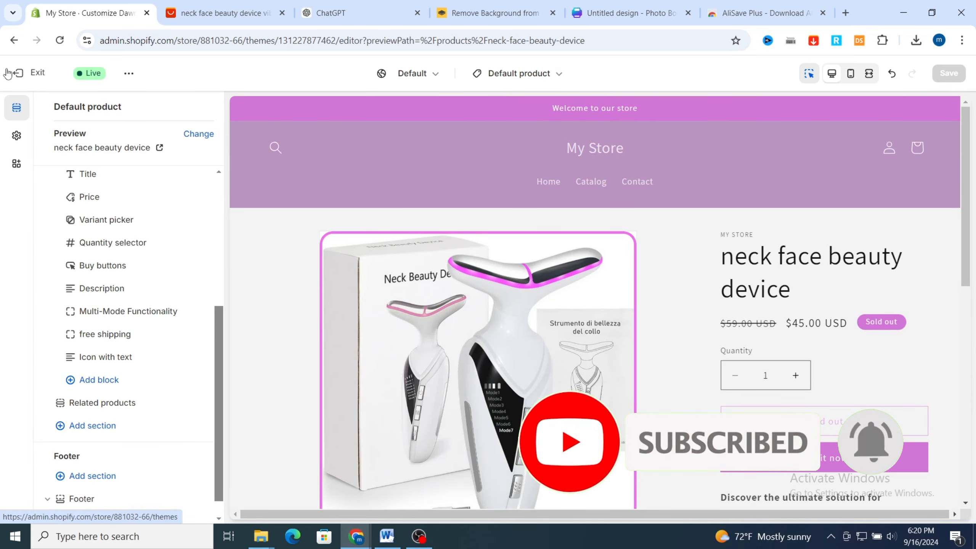
pyautogui.click(18, 73)
pyautogui.click(53, 145)
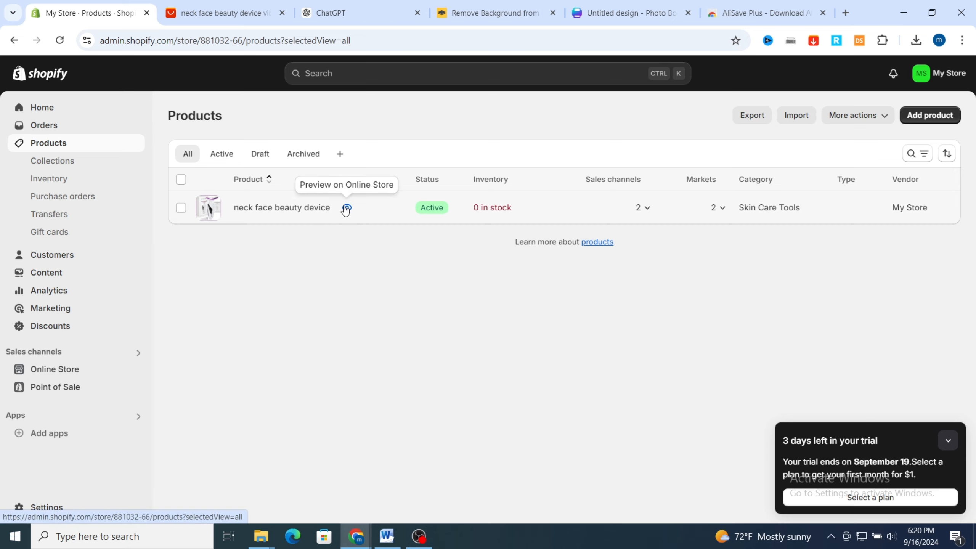
# Preview the neck face beauty device on the online store and review its page down to the footer
pyautogui.click(346, 208)
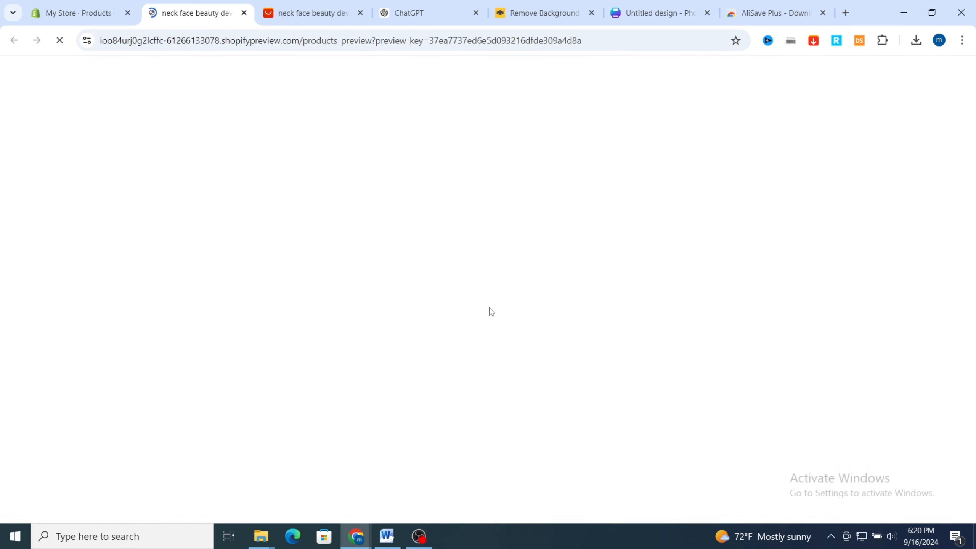
pyautogui.scroll(-2, 797, 330)
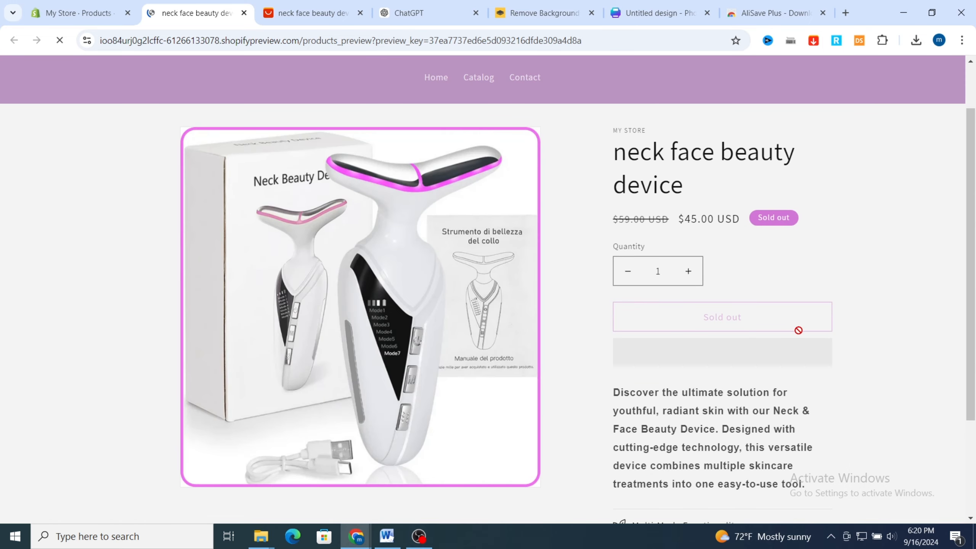
pyautogui.scroll(-5, 540, 294)
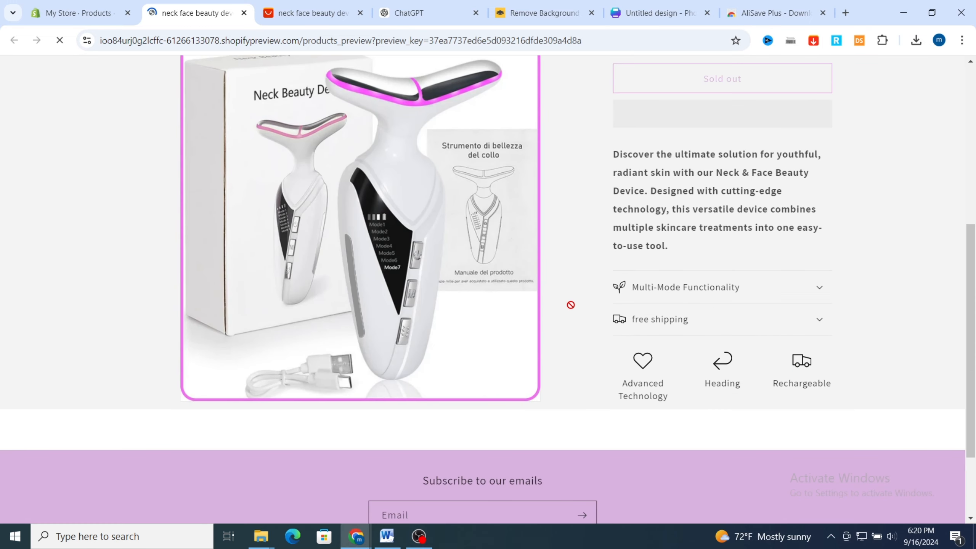
pyautogui.scroll(4, 892, 321)
pyautogui.scroll(3, 892, 321)
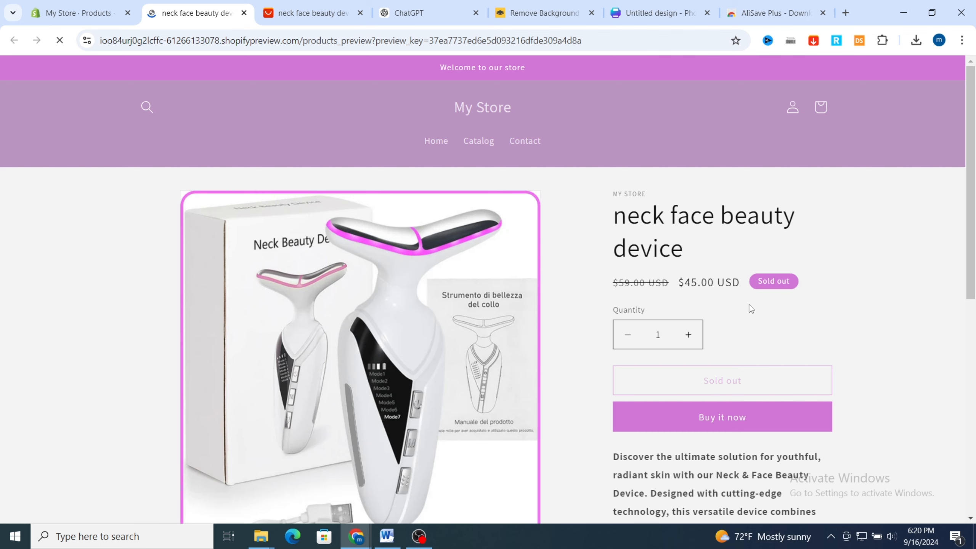